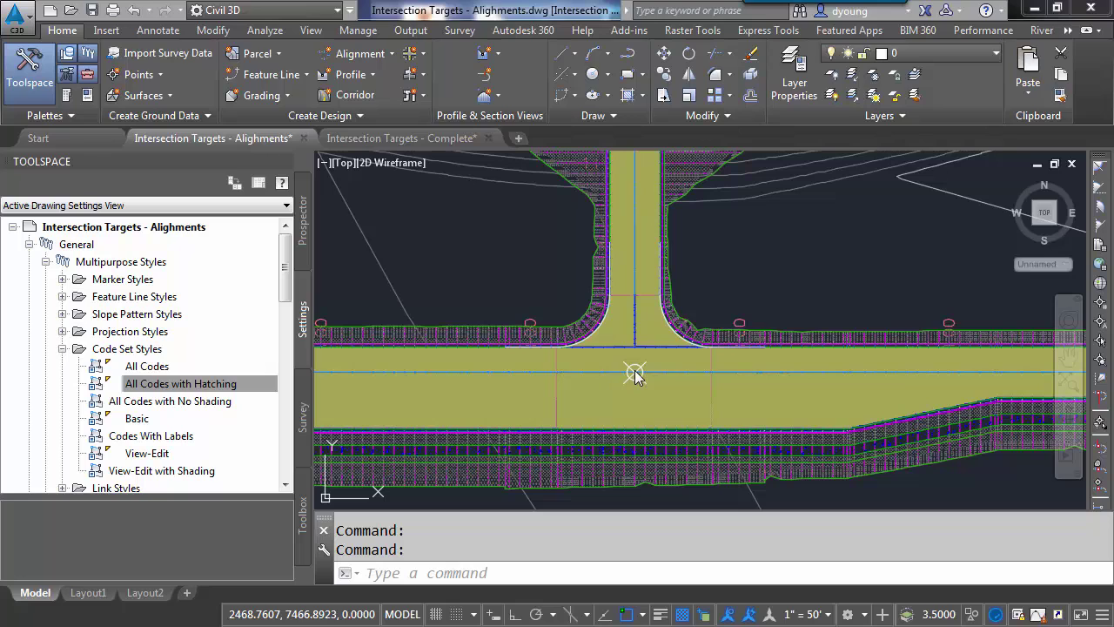
Check the corridor's station and offset readout in the Alignments drawing
mouse_move(634, 372)
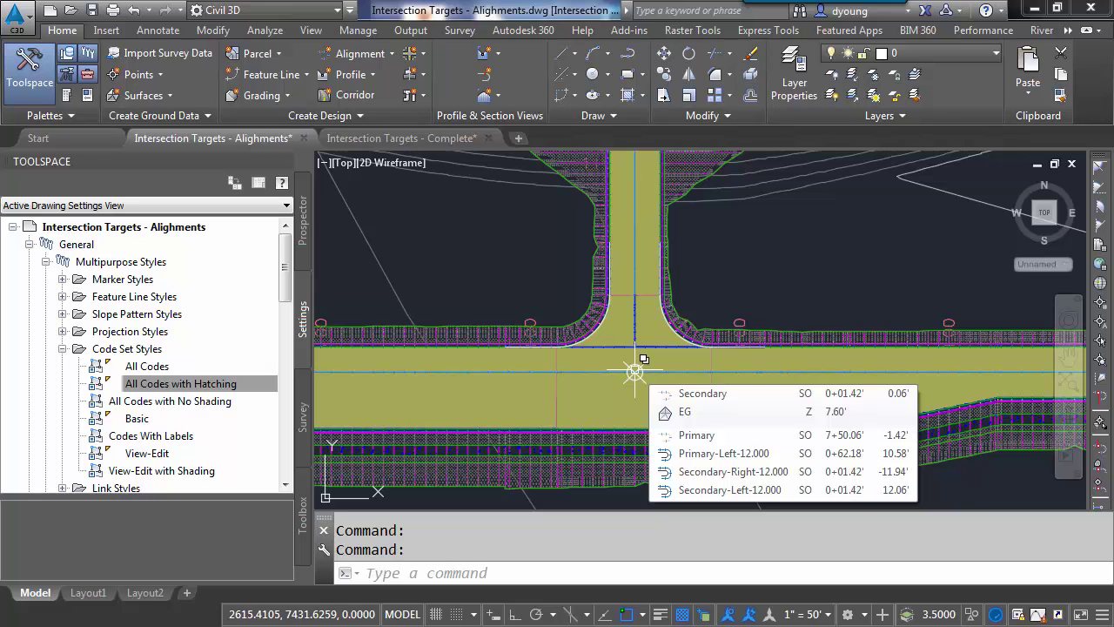
View the completed Intersection Targets drawing, then return to the Alignments drawing
click(390, 139)
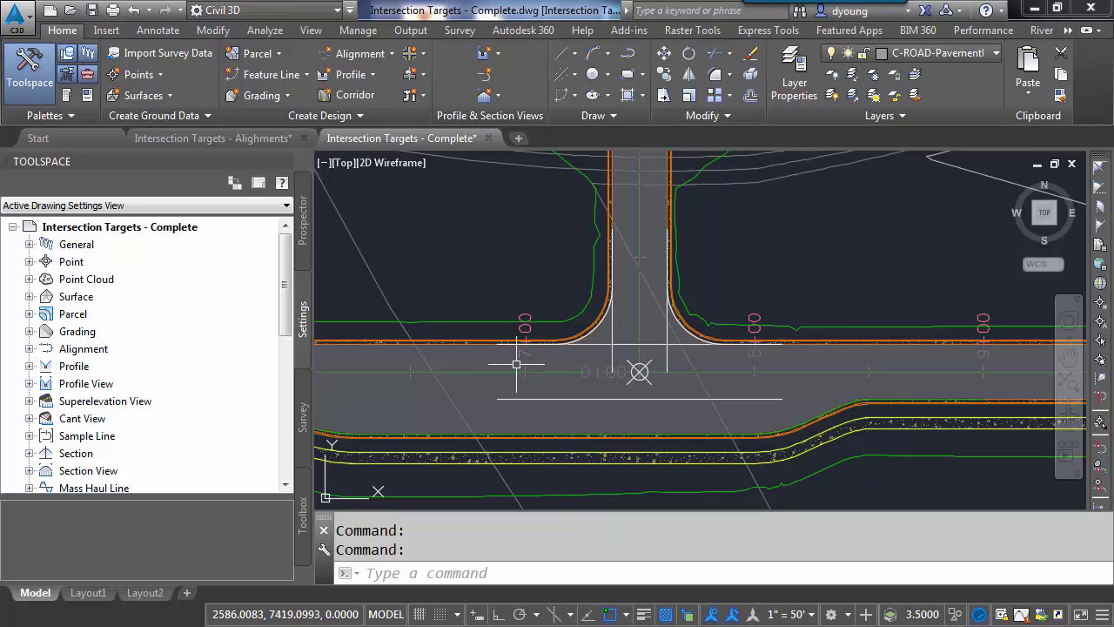
click(247, 140)
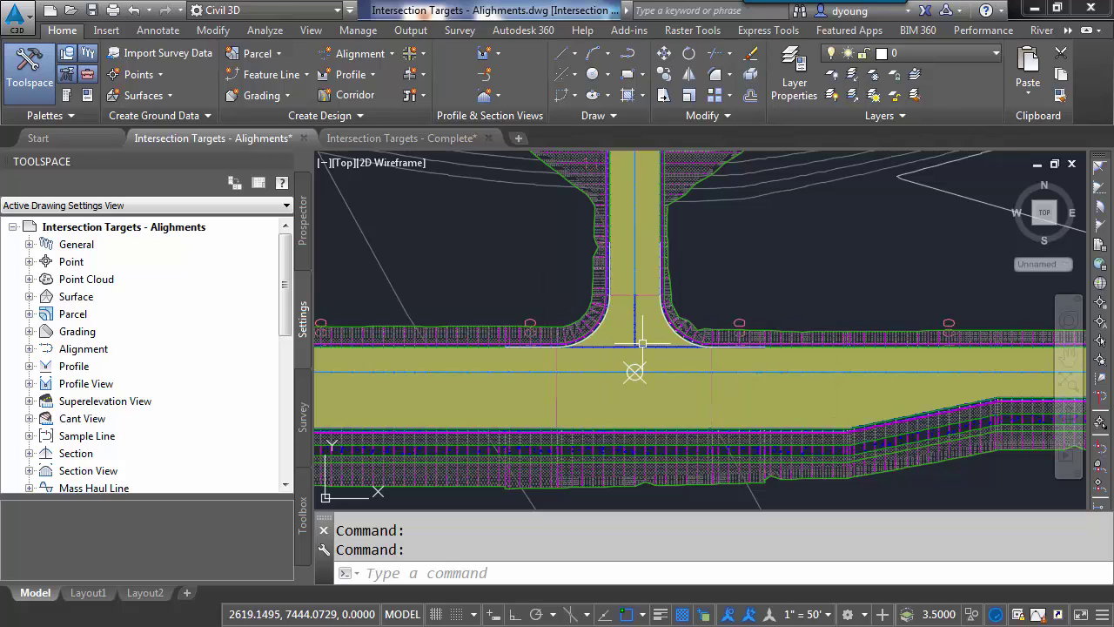
Apply the Basic code set style to the corridor in Corridor Properties
click(569, 475)
right_click(570, 470)
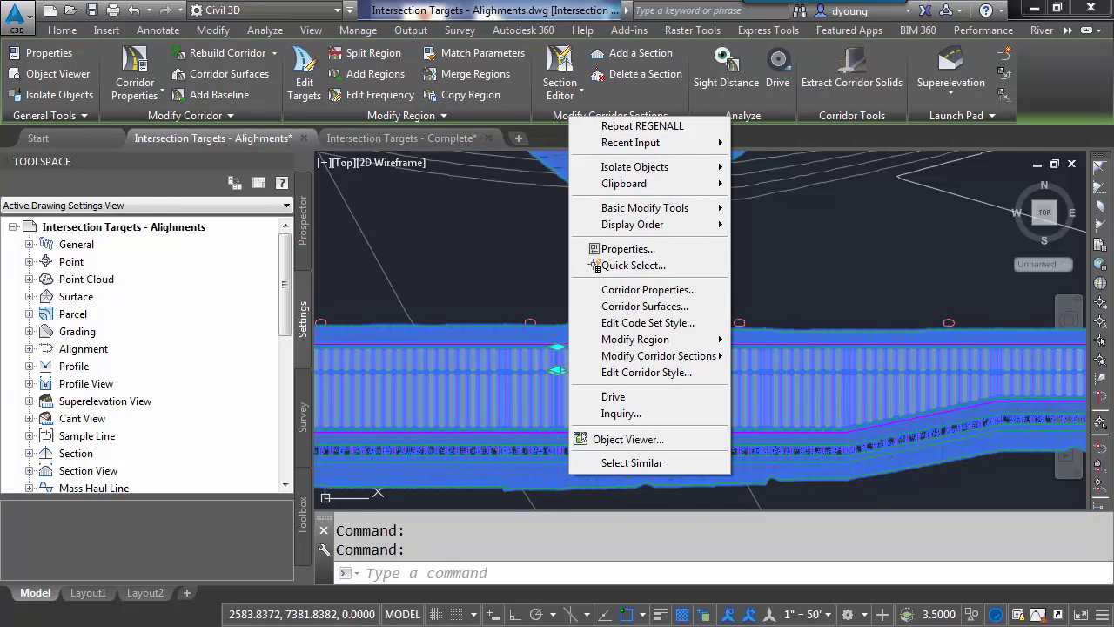
click(640, 294)
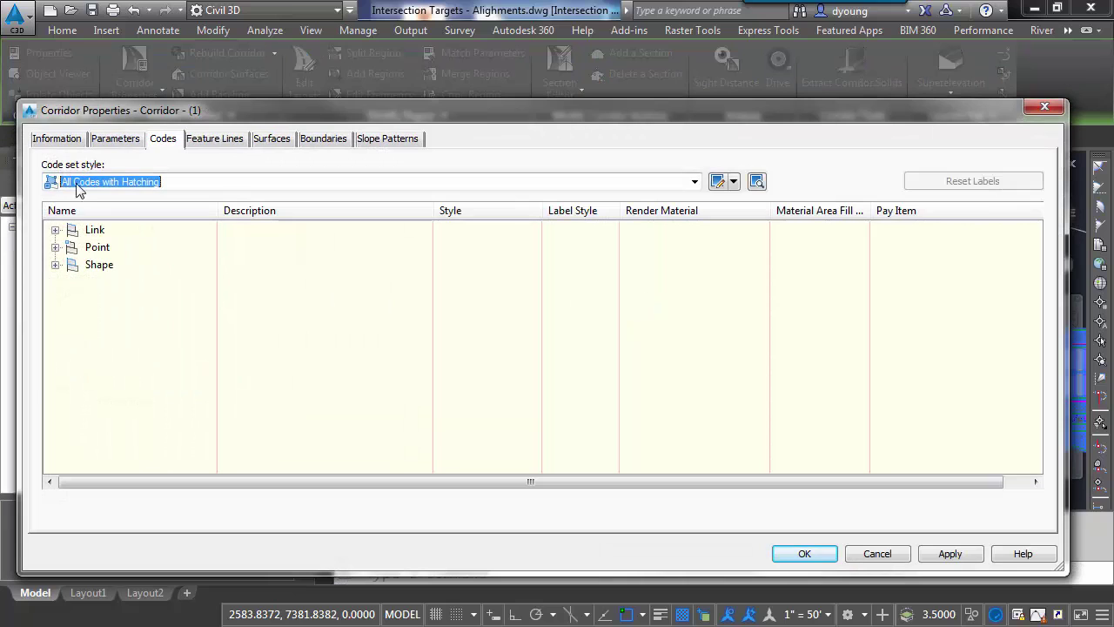
click(180, 186)
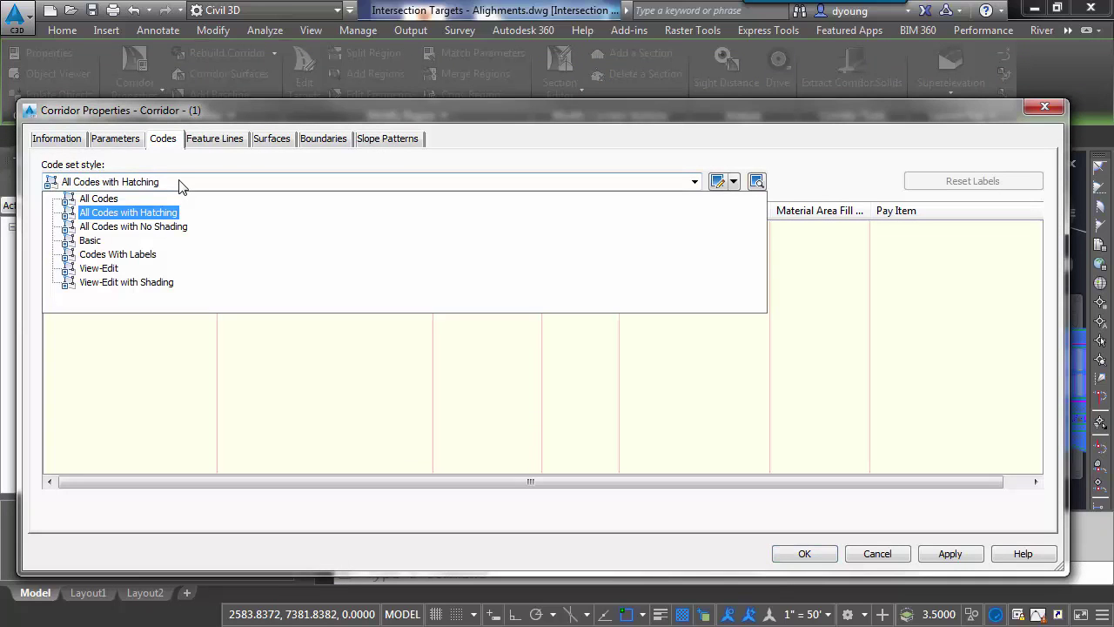
key(Down)
key(Down)
key(Return)
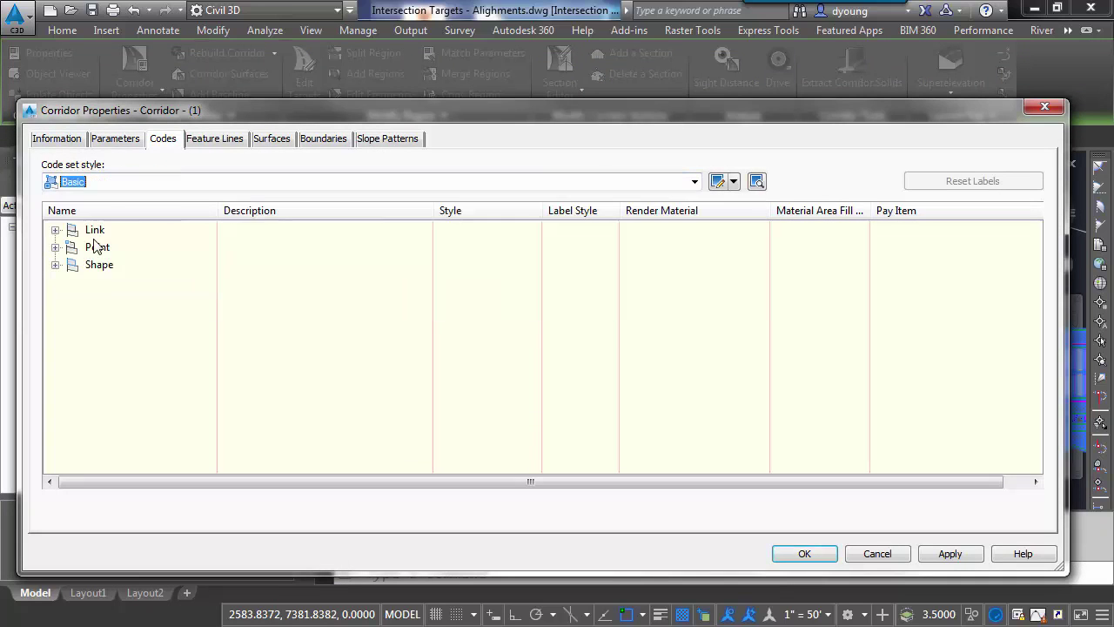
click(954, 554)
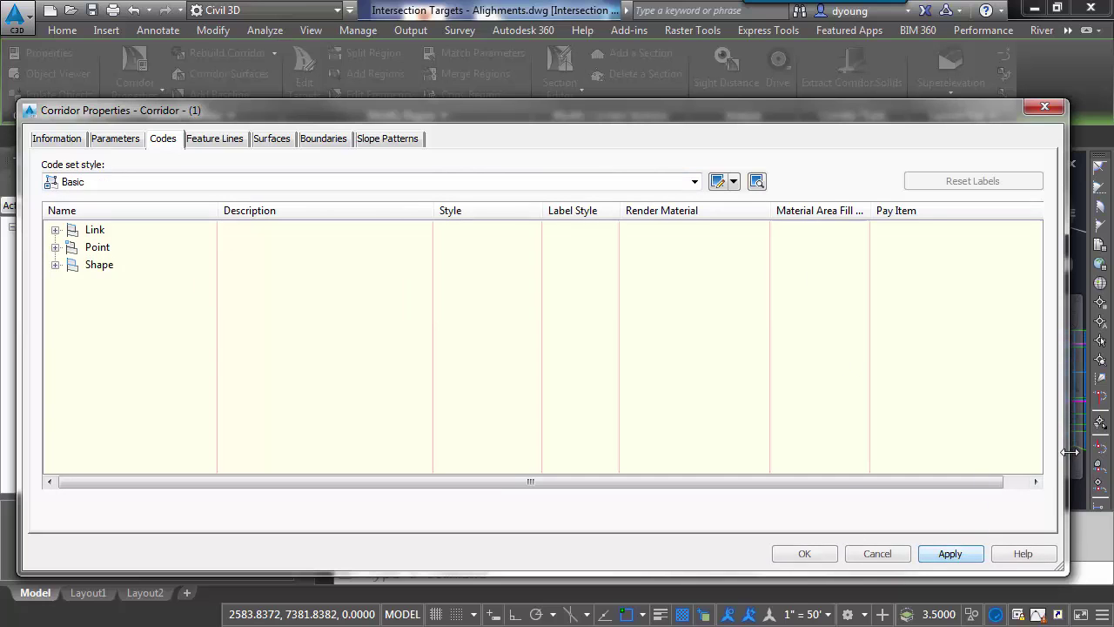
Switch the corridor's code set style to Codes With Labels, apply it, and close
drag(1062, 444, 597, 444)
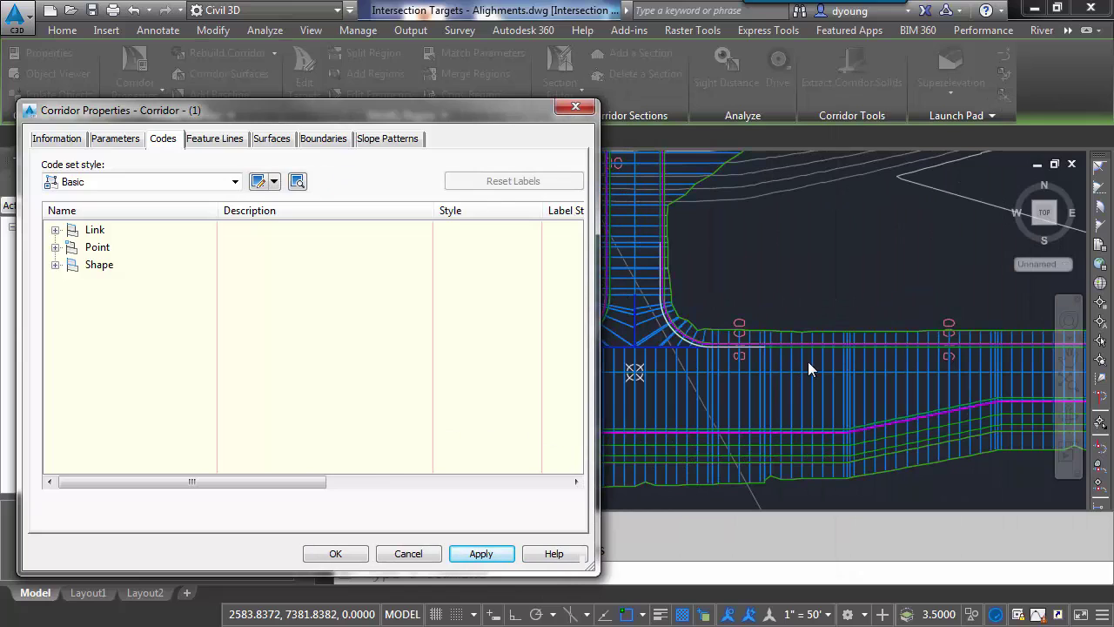
click(235, 181)
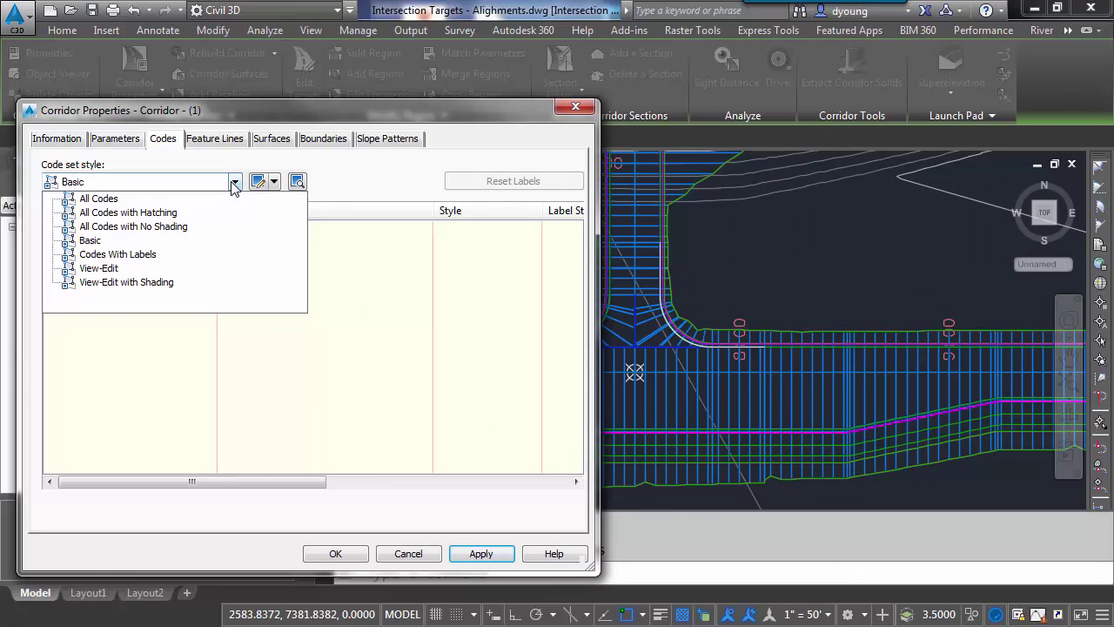
click(142, 256)
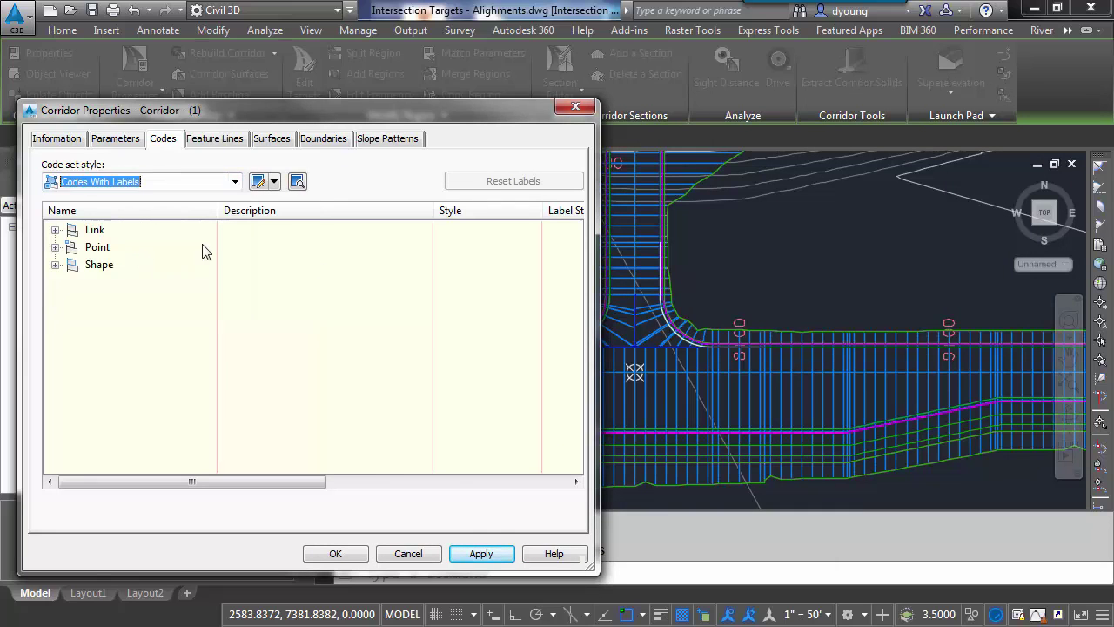
click(478, 555)
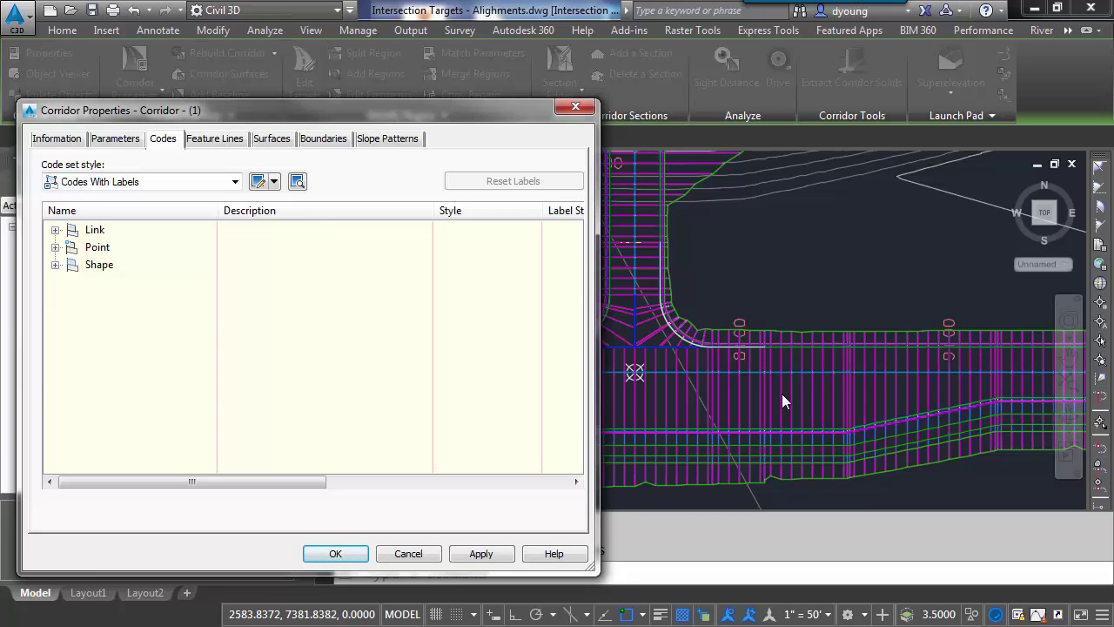
click(421, 554)
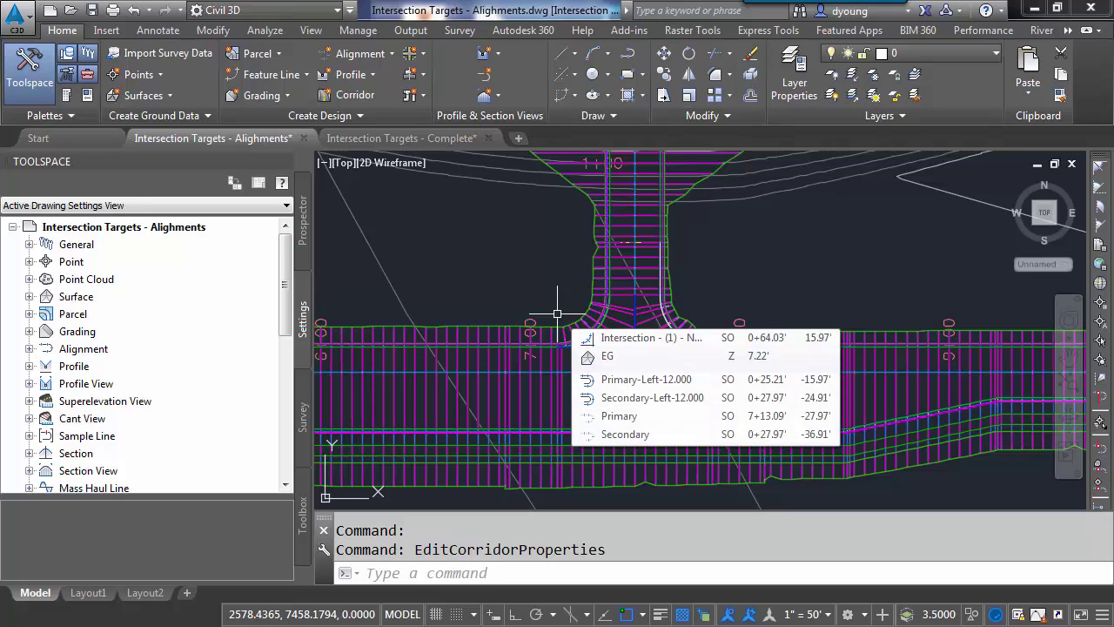
Expand General > Multipurpose Styles > Code Set Styles and select All Codes with Hatching
mouse_move(535, 319)
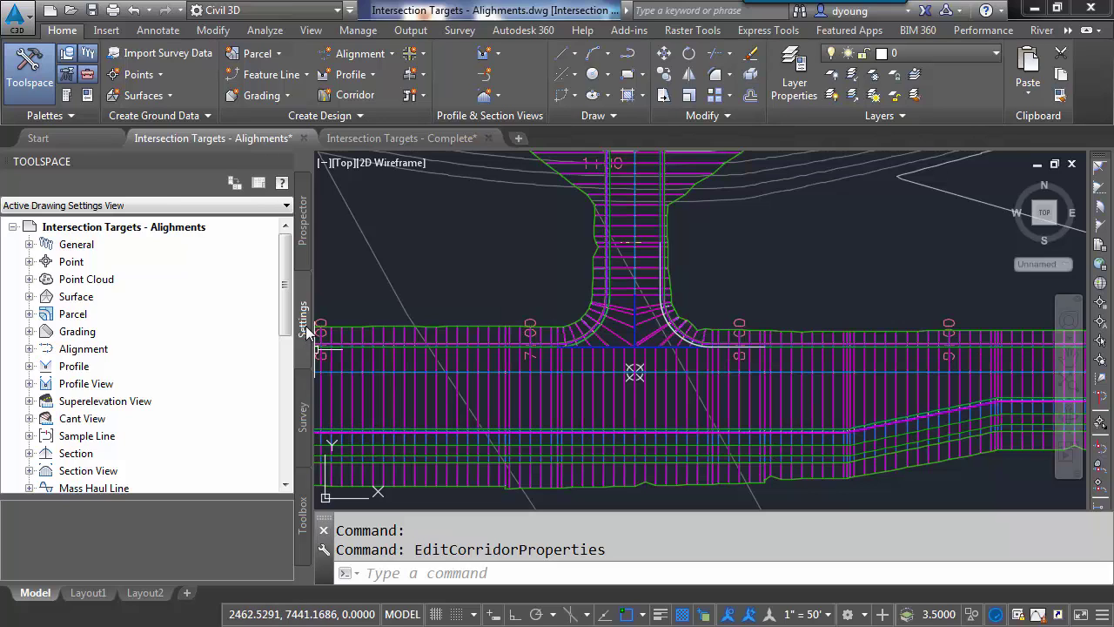
click(29, 243)
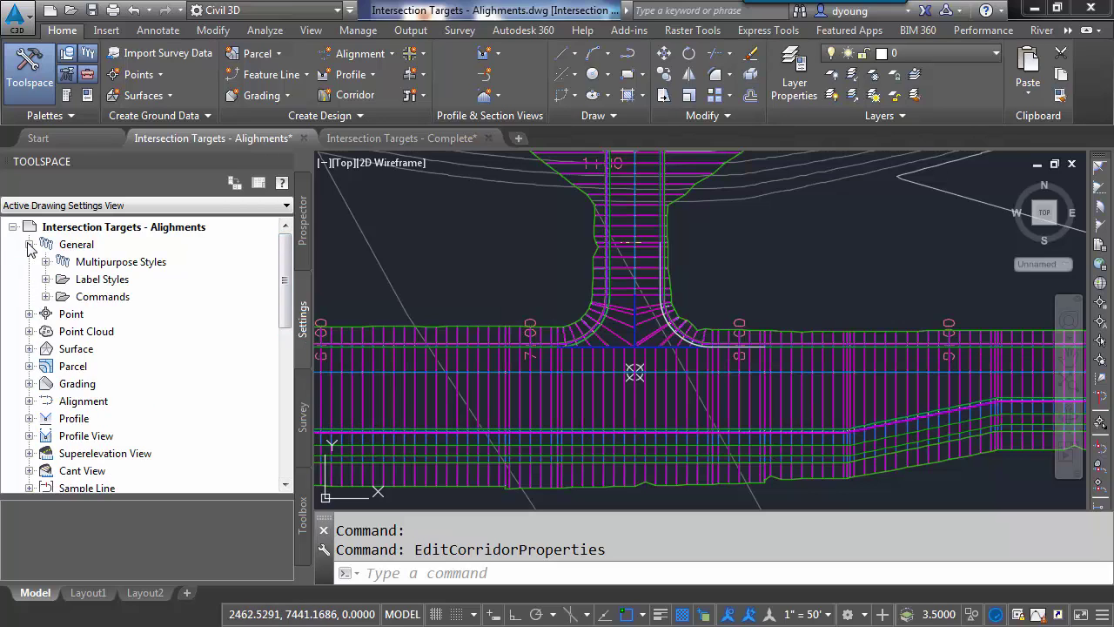
click(46, 262)
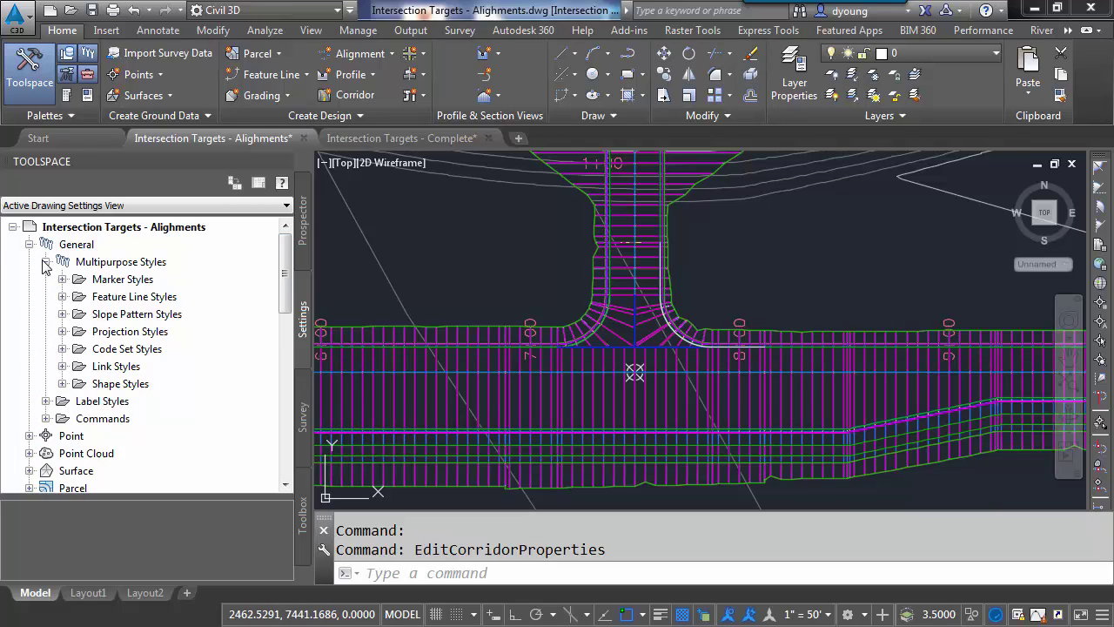
click(125, 350)
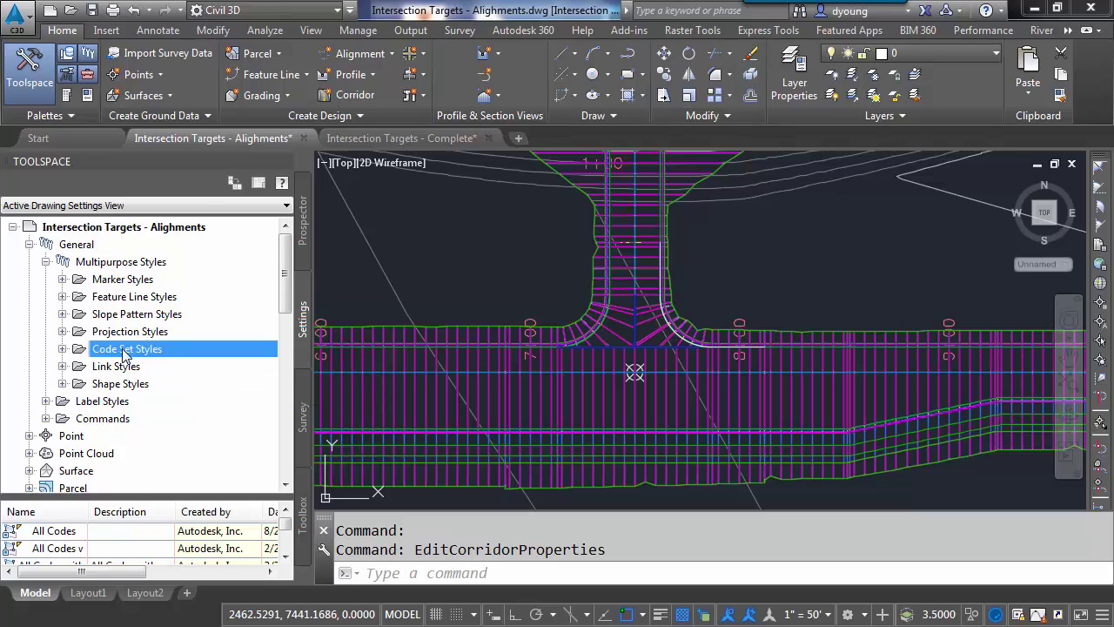
double_click(124, 350)
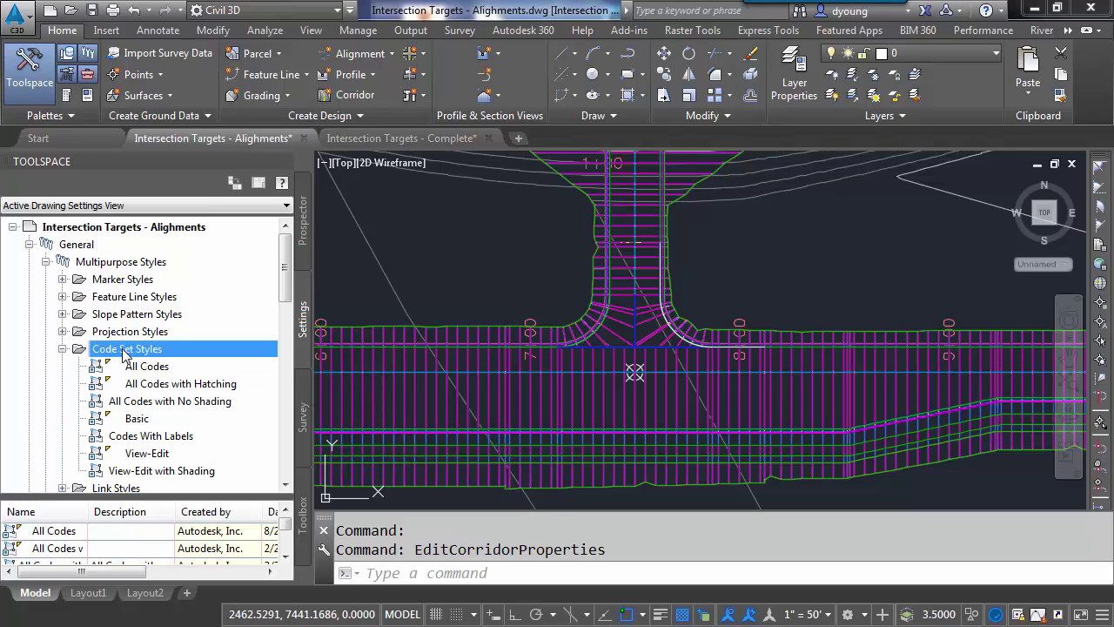
click(150, 386)
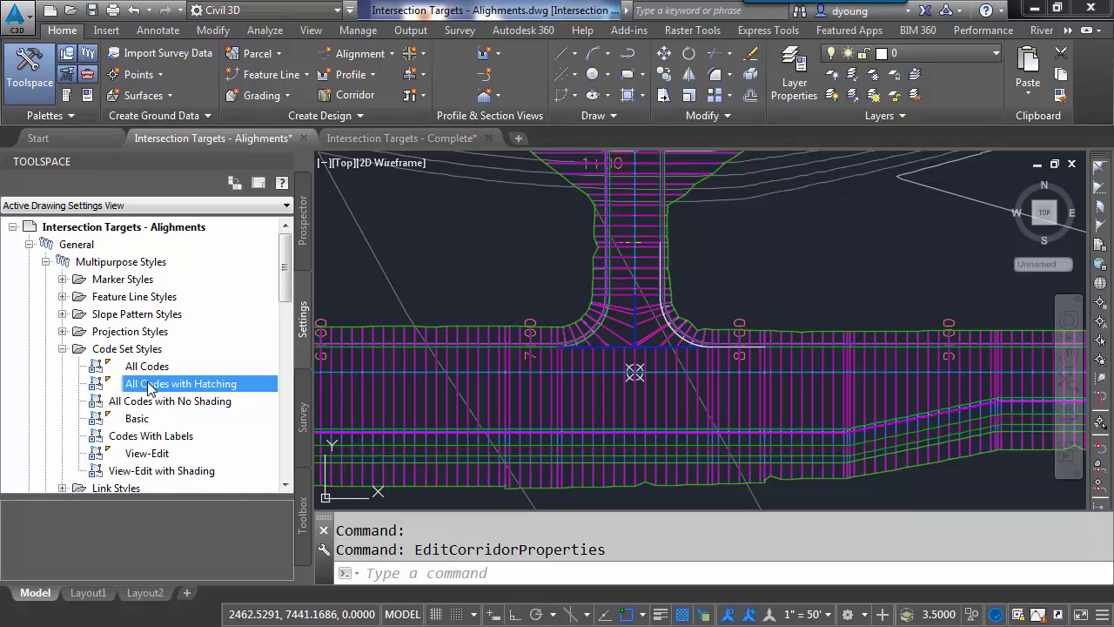
Copy the All Codes with Hatching style as a new code set style named CD
right_click(150, 388)
click(193, 419)
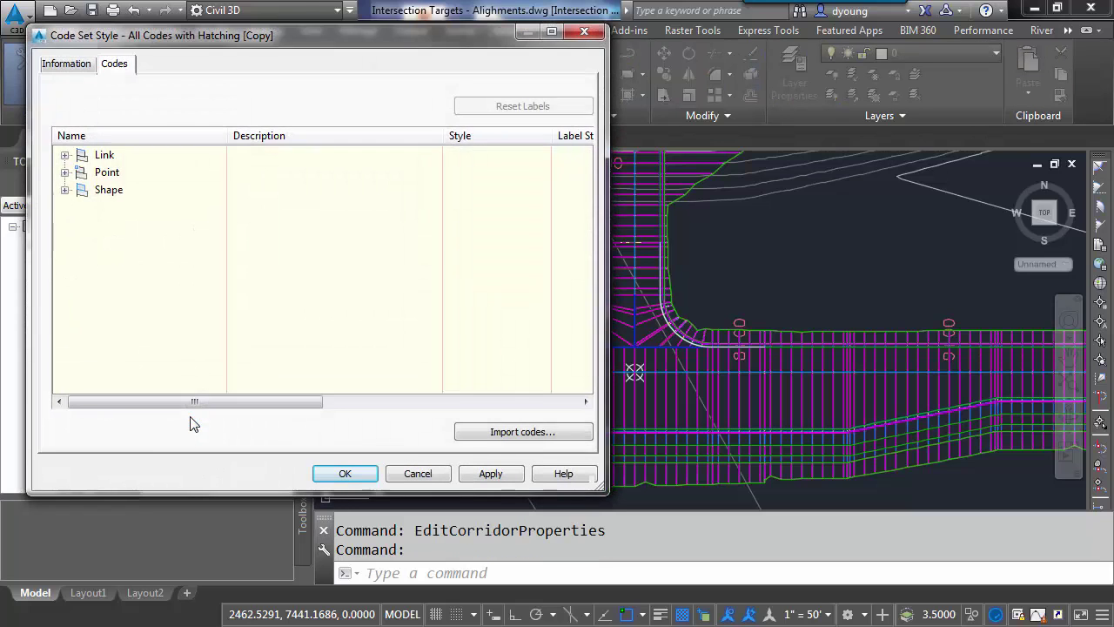
click(59, 62)
drag(187, 105, 49, 105)
text(CD)
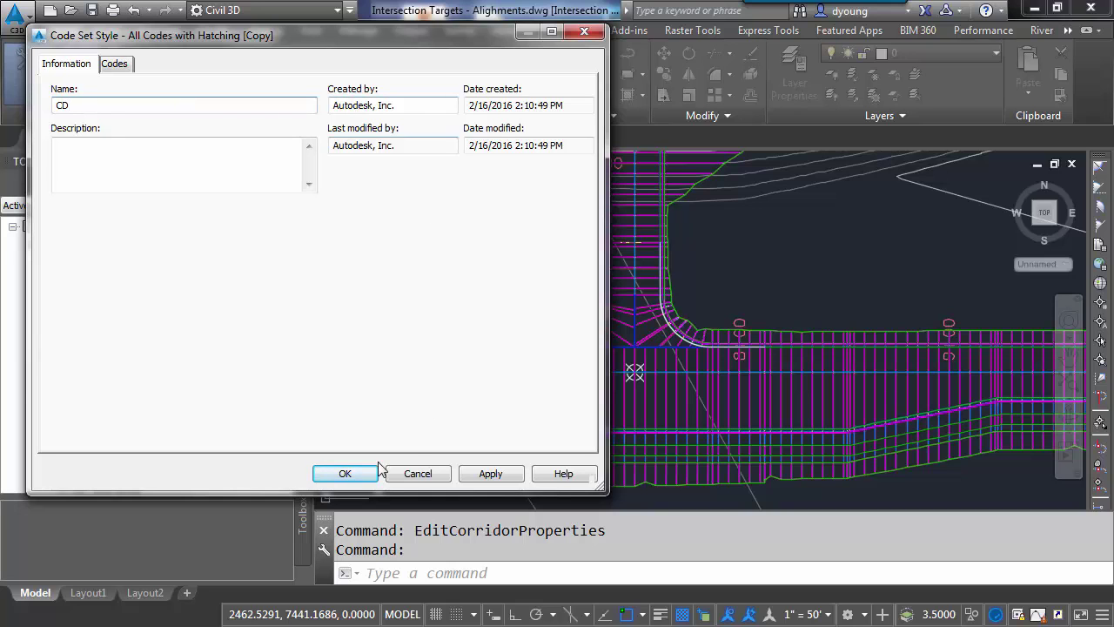
click(345, 473)
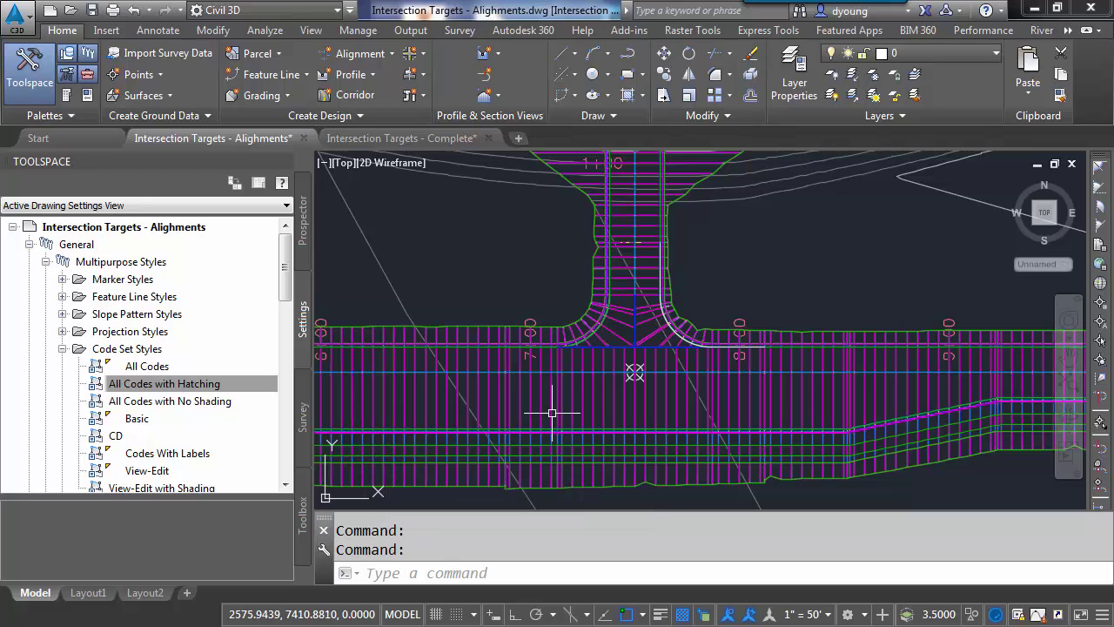
Set the corridor's code set style to CD in Corridor Properties
click(585, 389)
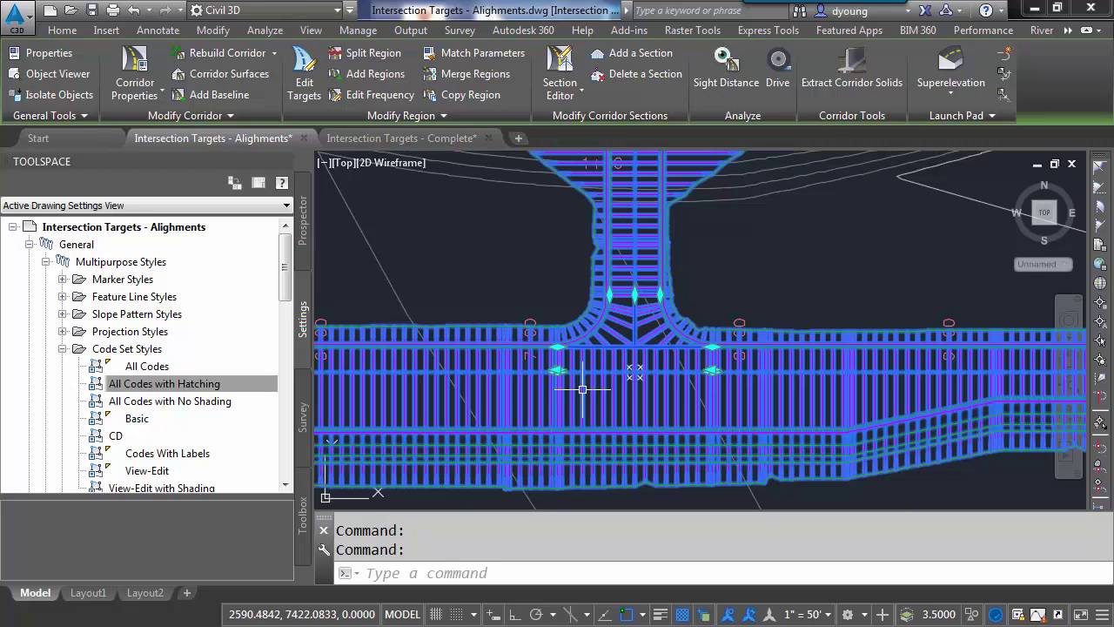
right_click(583, 389)
click(653, 205)
click(121, 187)
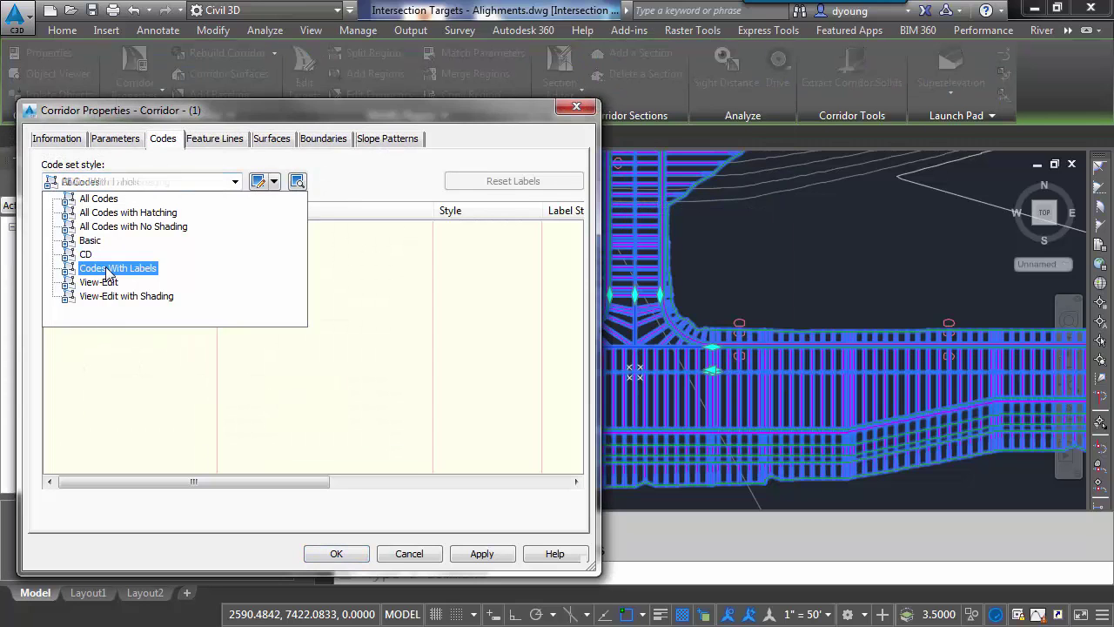
click(103, 265)
click(121, 181)
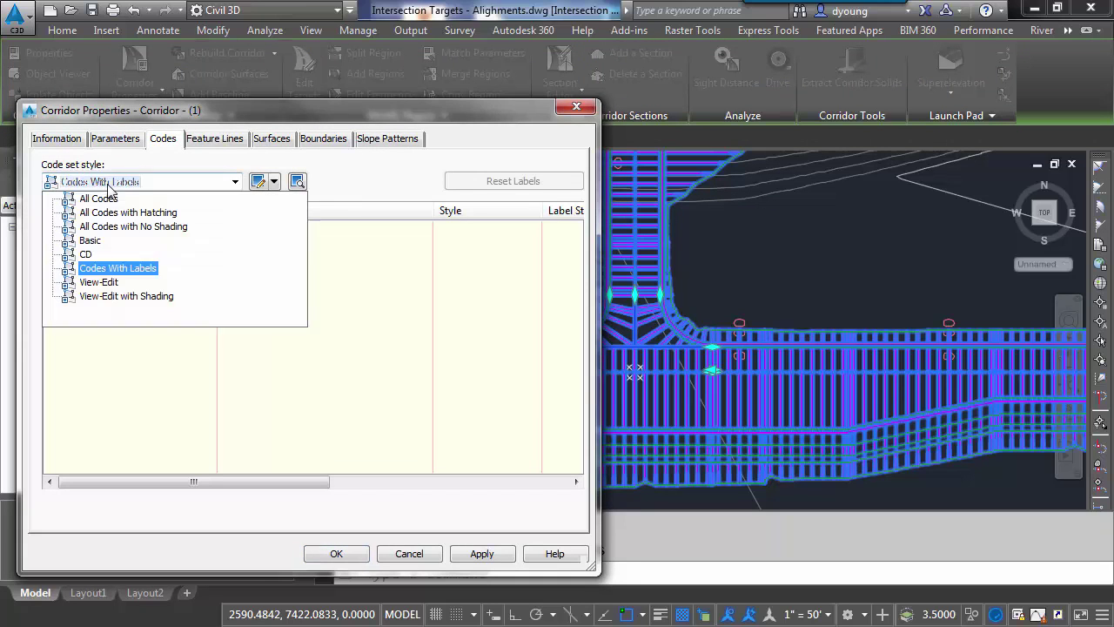
click(96, 249)
click(336, 554)
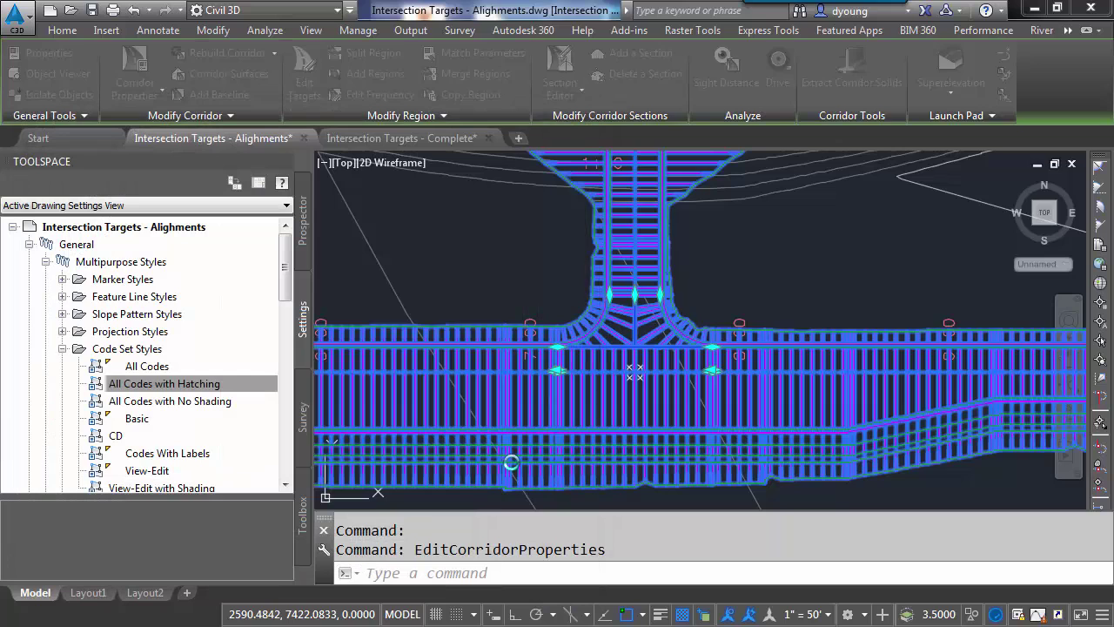
Open the CD code set style for editing and expand its Link codes
mouse_move(647, 388)
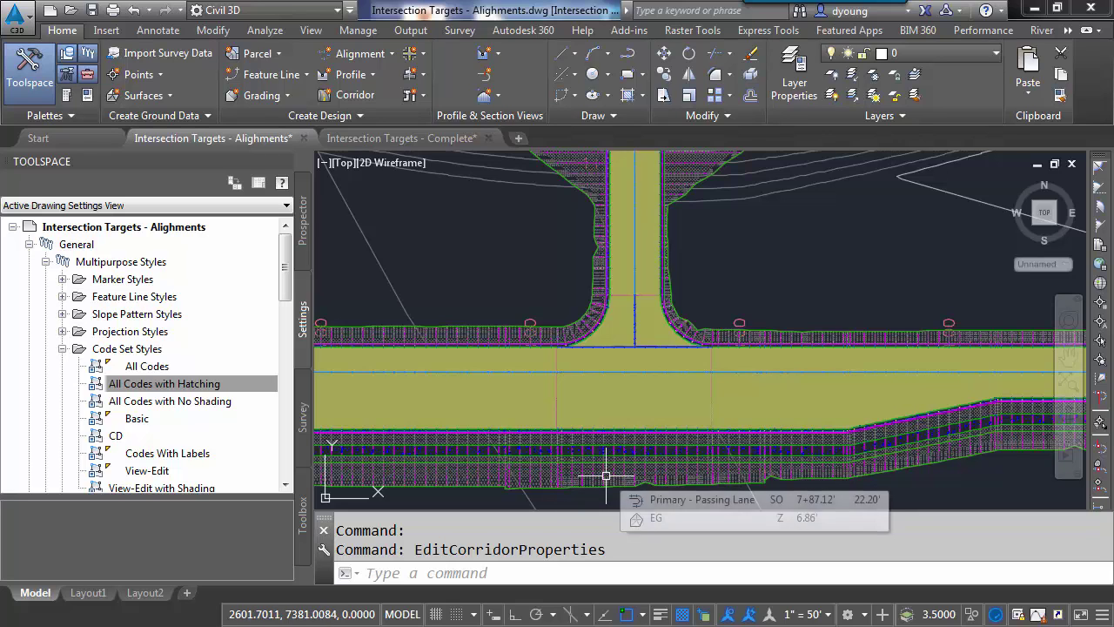
double_click(113, 435)
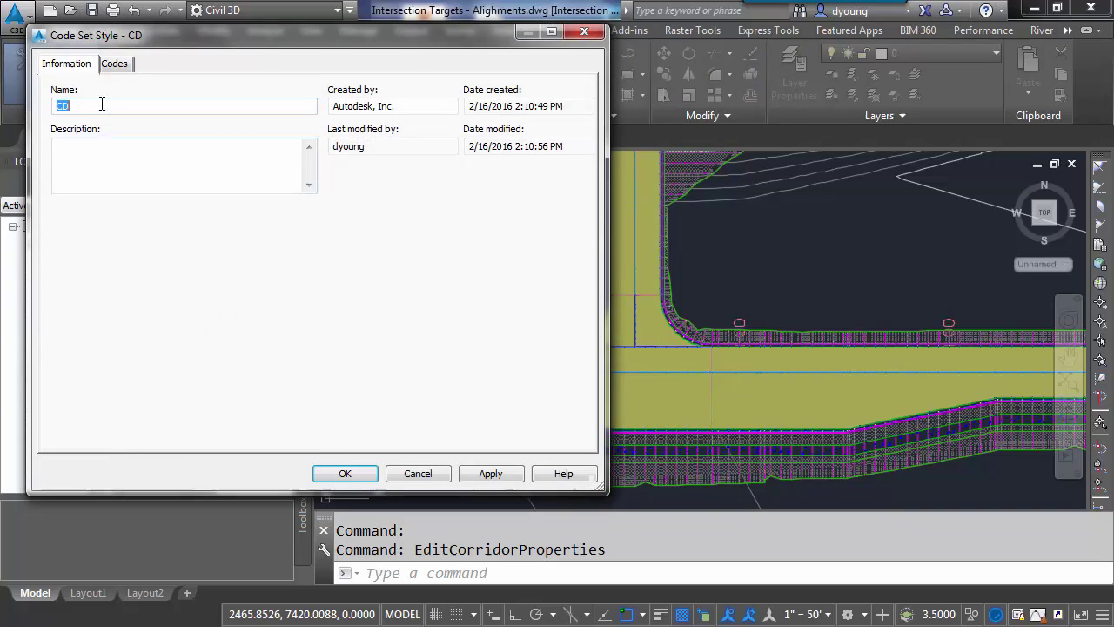
click(112, 68)
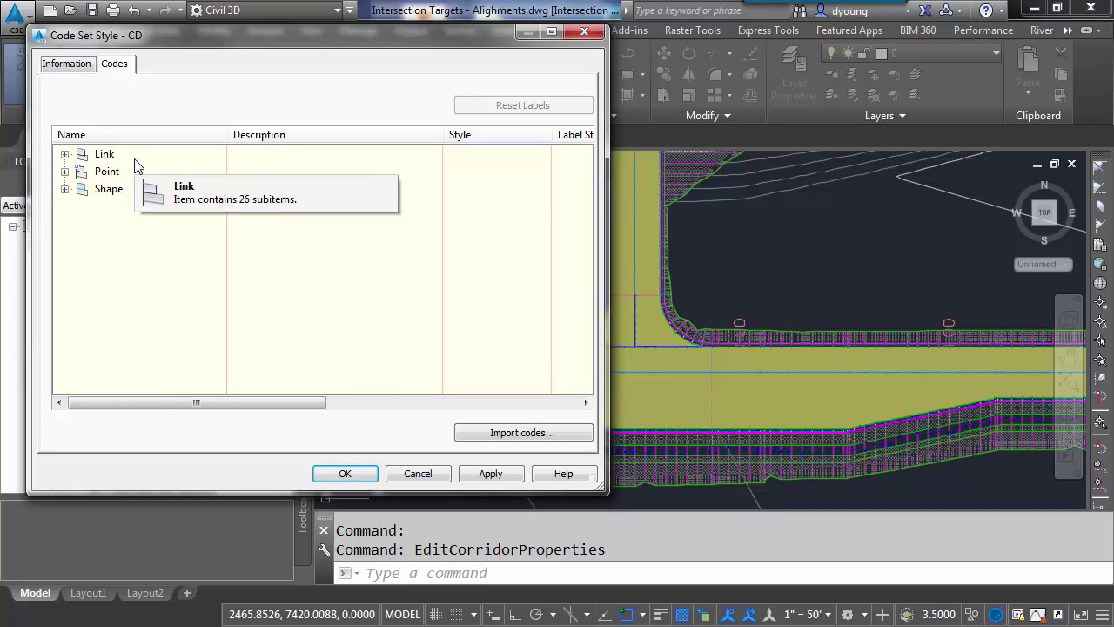
click(66, 155)
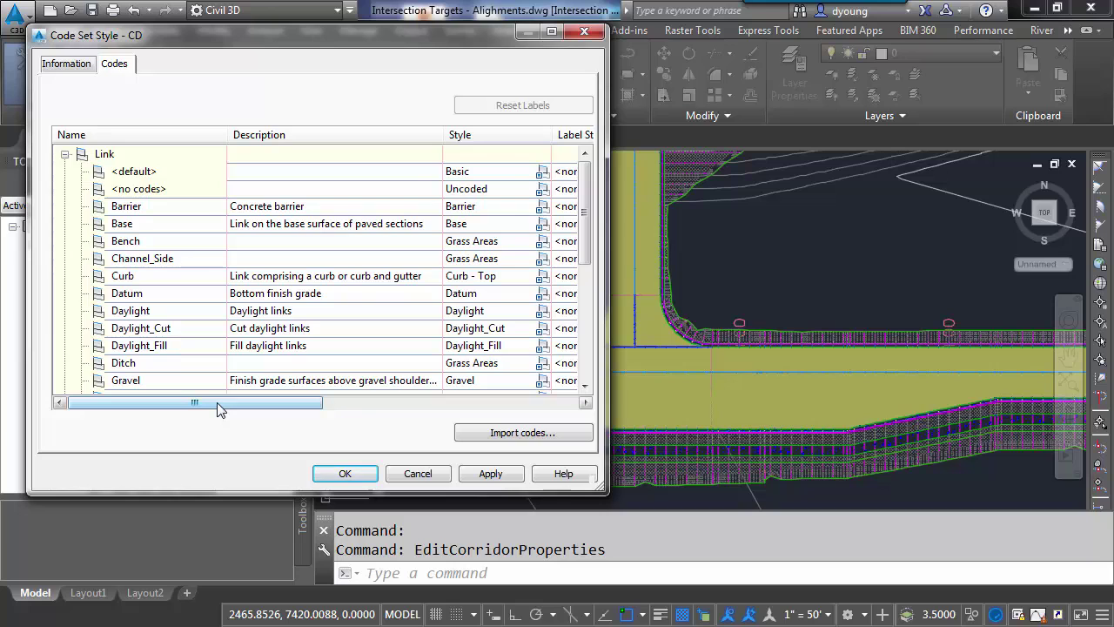
Select the Grass Areas, Daylight, Daylight_Cut and Daylight_Fill link codes together
drag(217, 409, 391, 402)
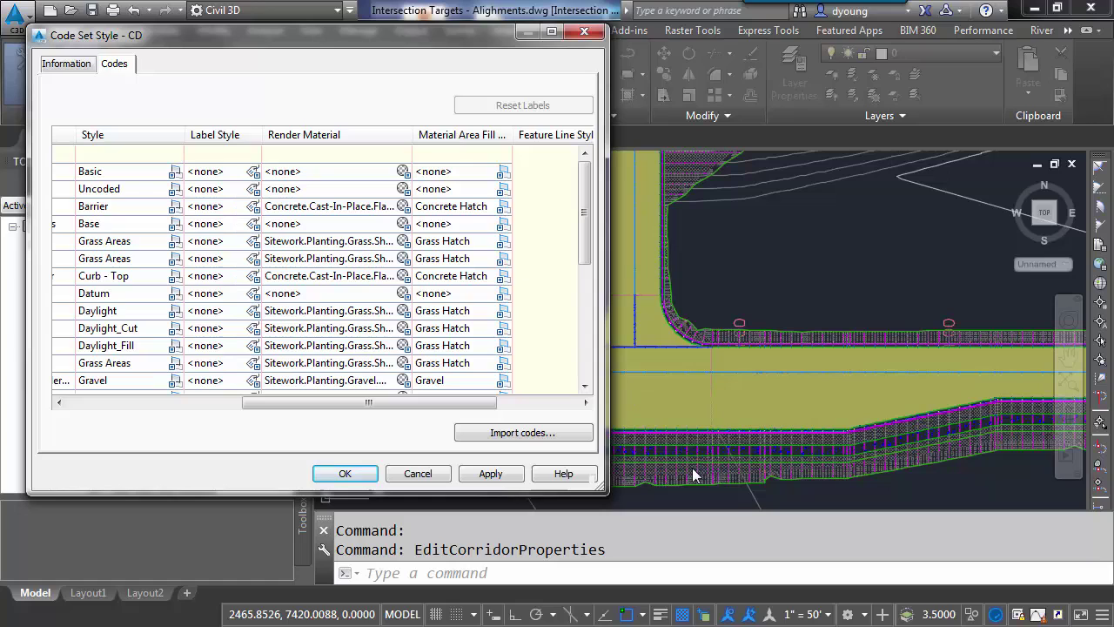
click(480, 244)
ctrl+click(480, 259)
ctrl+click(484, 313)
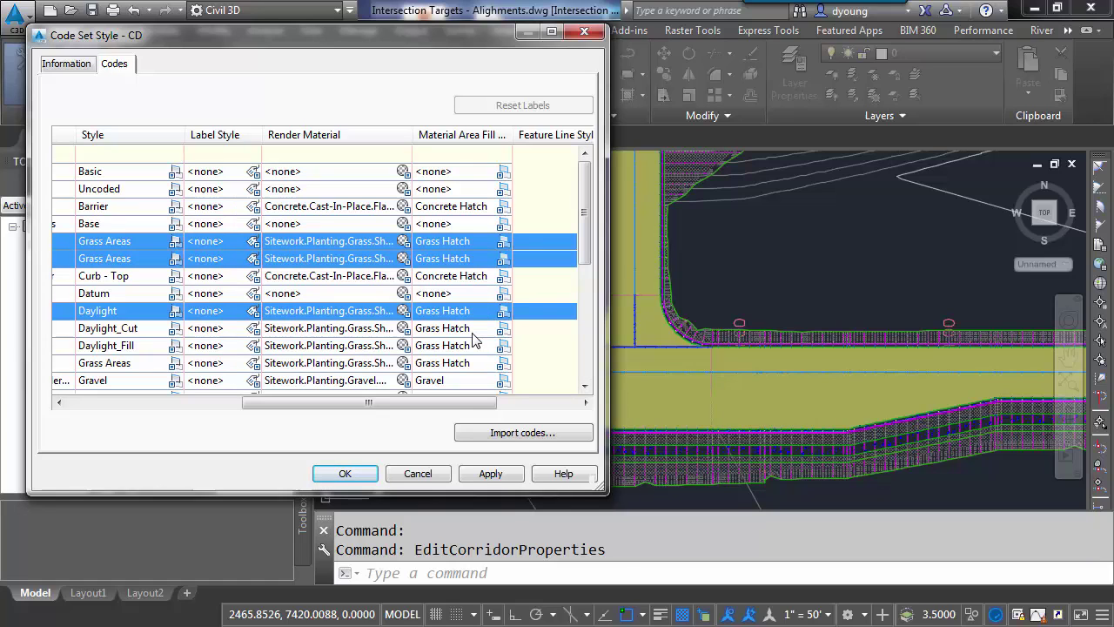
ctrl+click(474, 329)
ctrl+click(476, 347)
ctrl+click(475, 364)
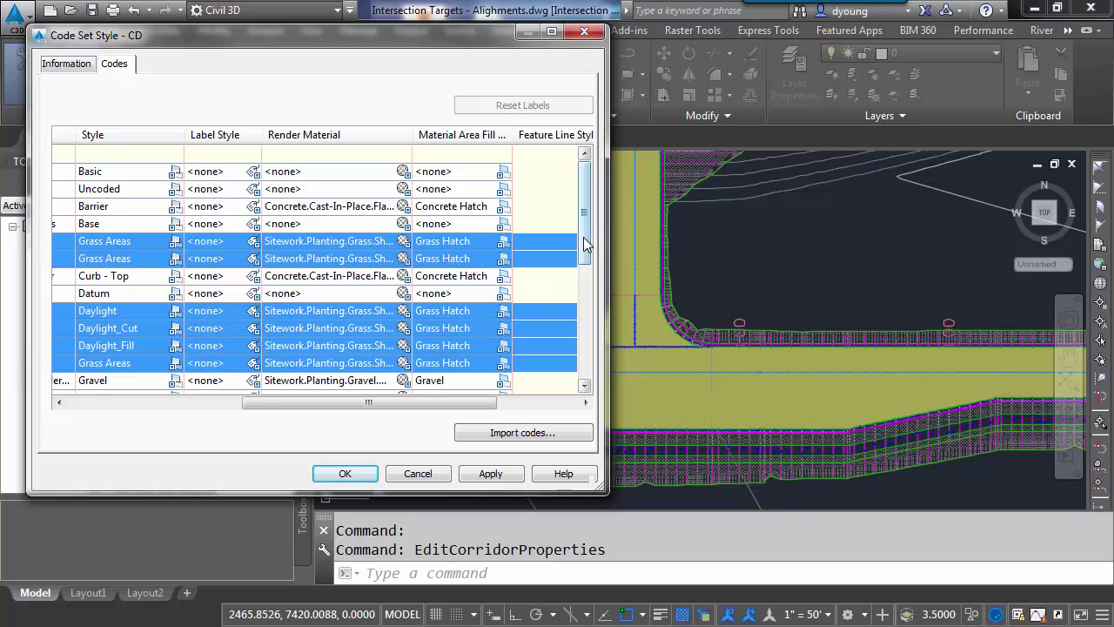
Add the Lot, remaining Grass Areas and Strip codes to the selection
scroll(585, 246, down, 3)
ctrl+click(475, 259)
ctrl+click(477, 276)
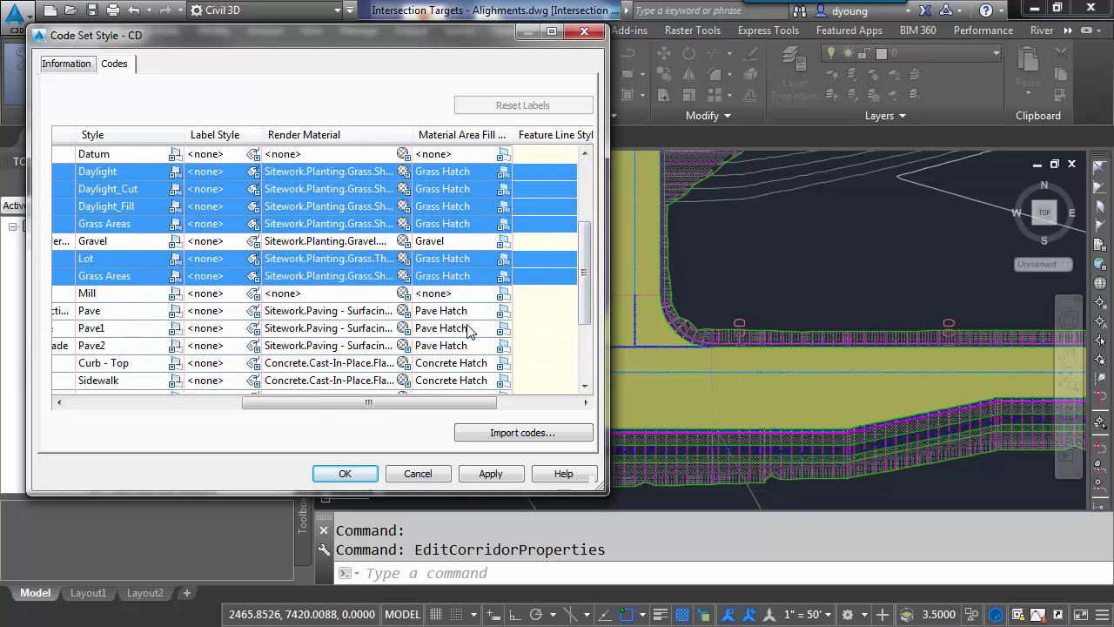
drag(586, 289, 550, 333)
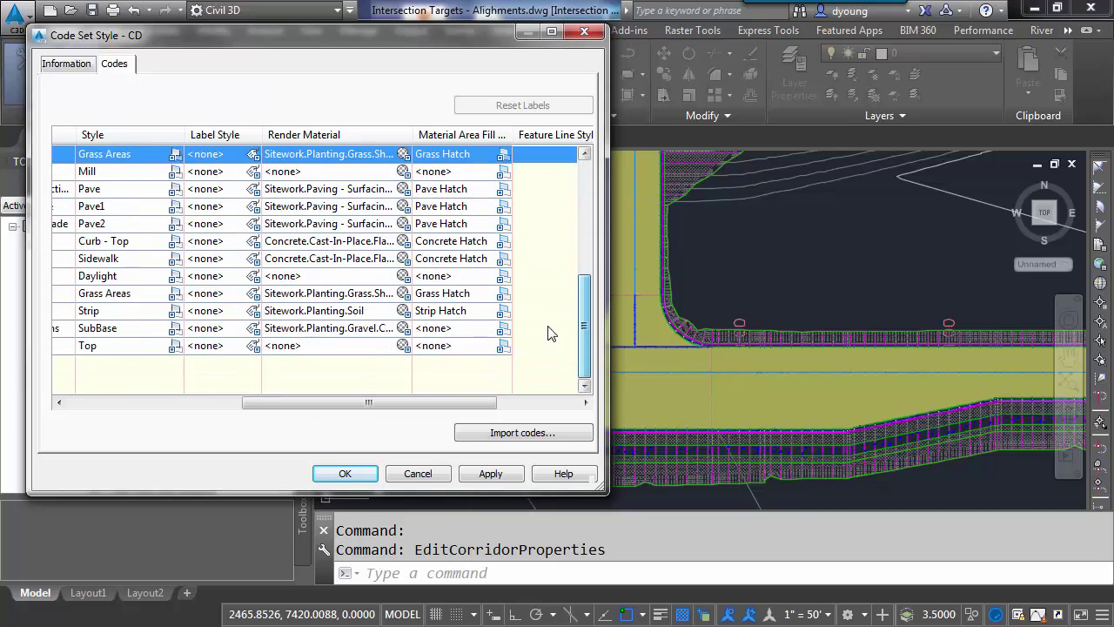
ctrl+click(477, 293)
ctrl+click(476, 310)
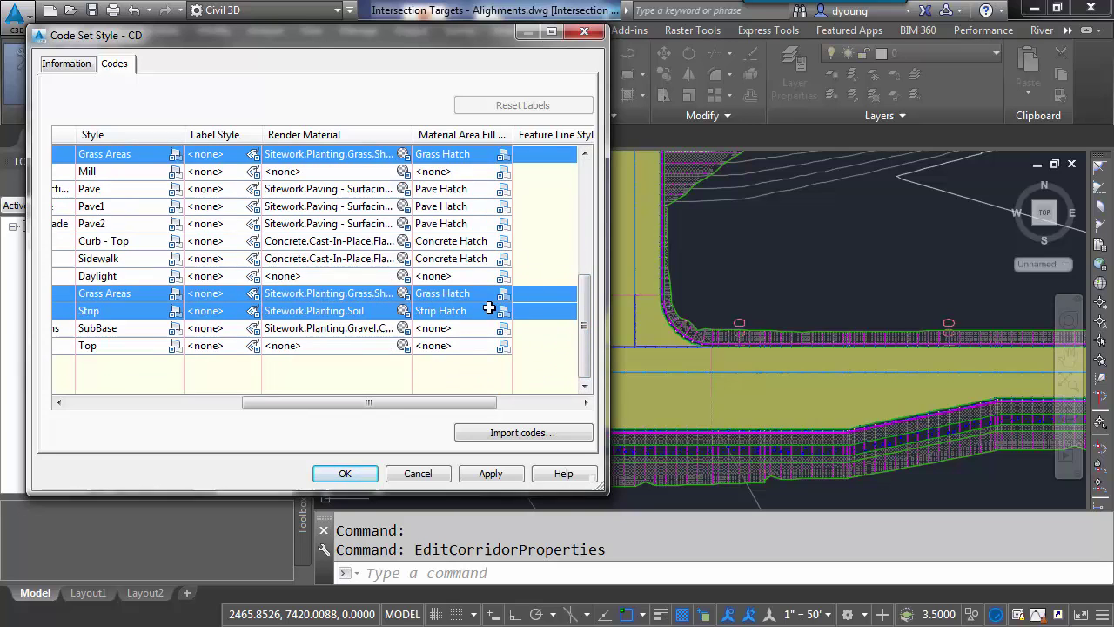
Set the grouped codes' material area fill to <none> and apply the change
click(503, 311)
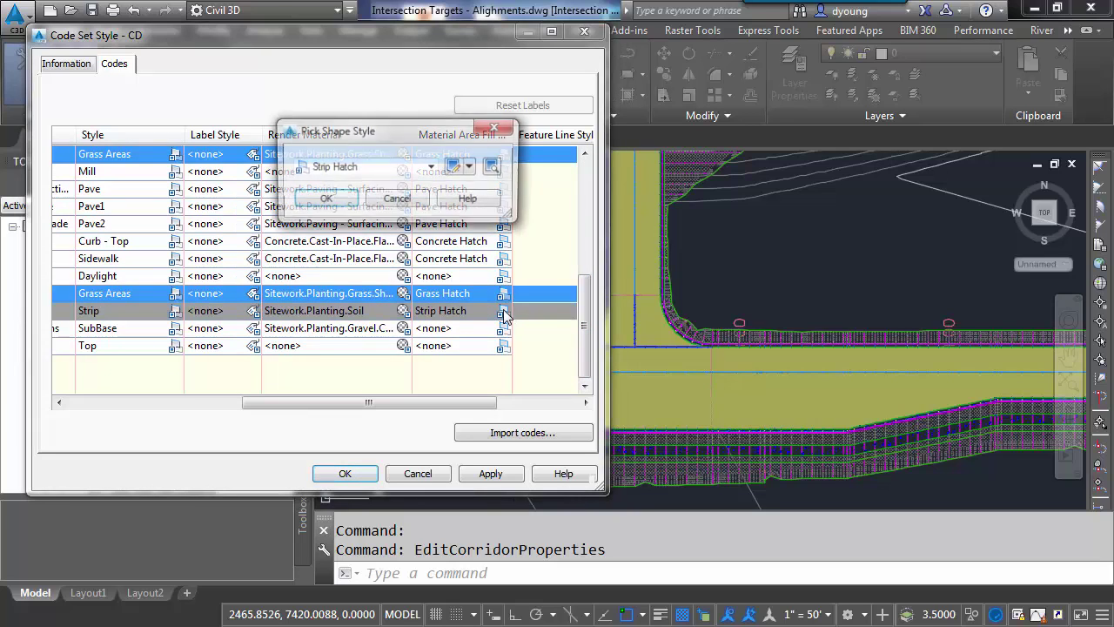
click(432, 167)
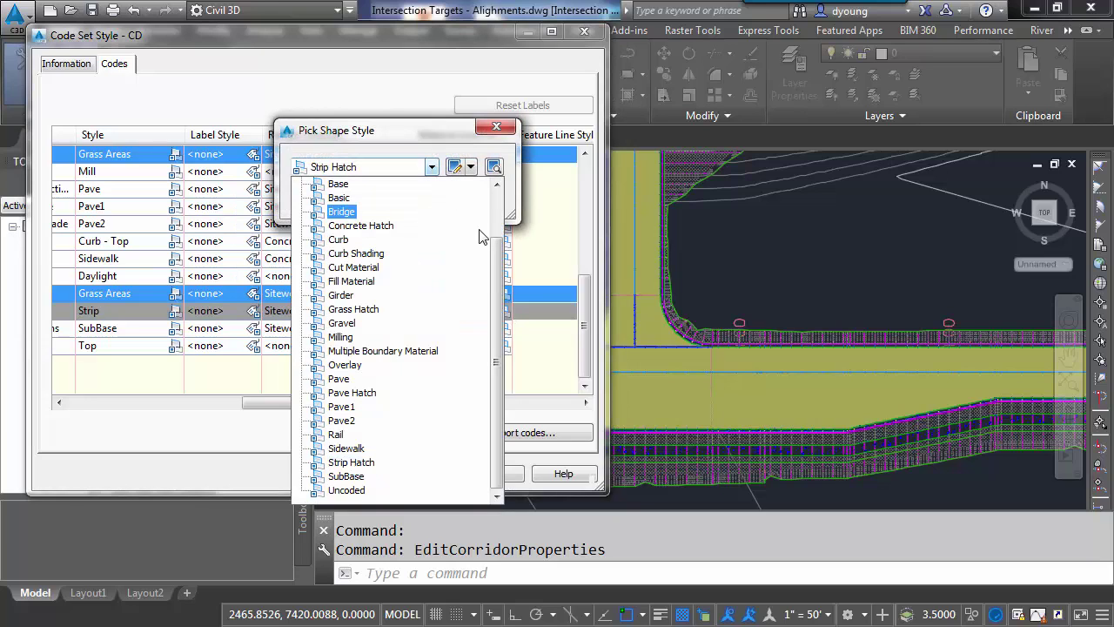
scroll(348, 243, up, 2)
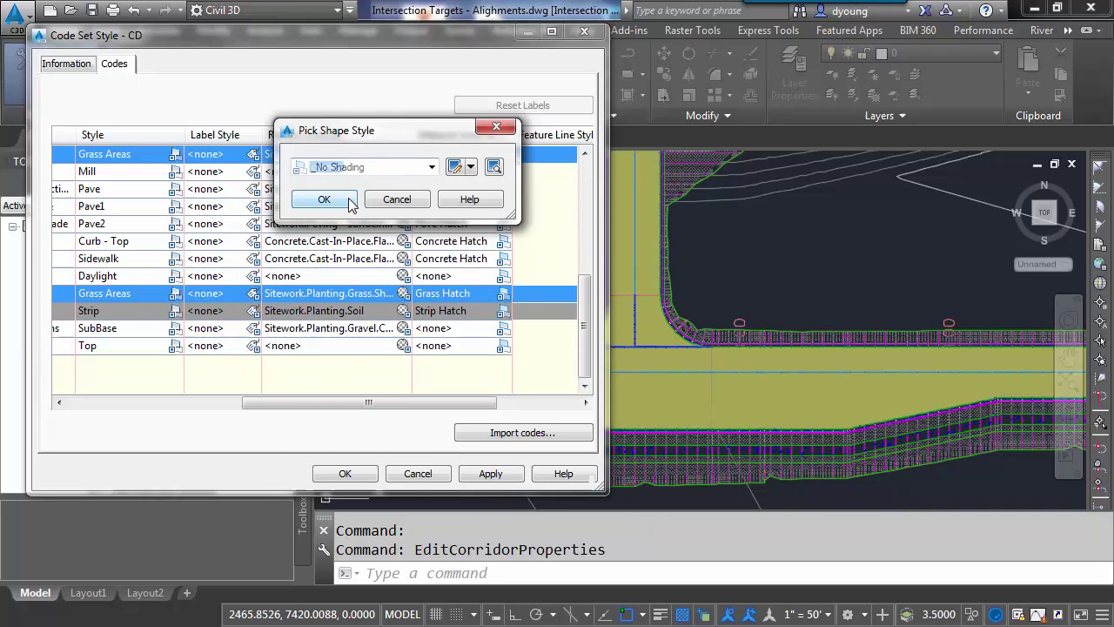
key(Up)
click(348, 202)
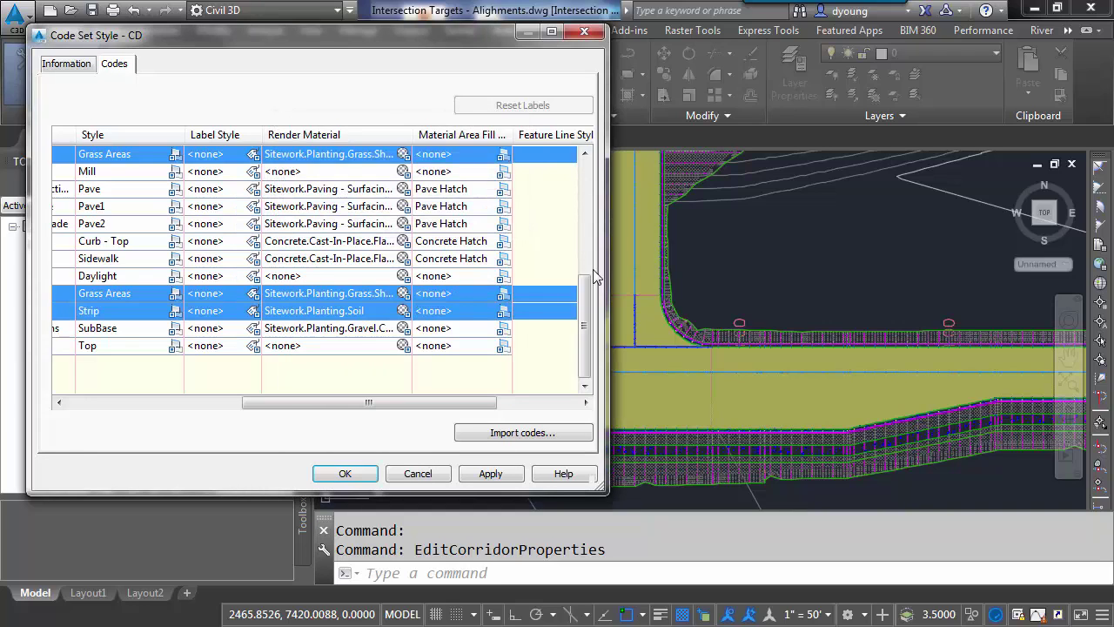
click(499, 477)
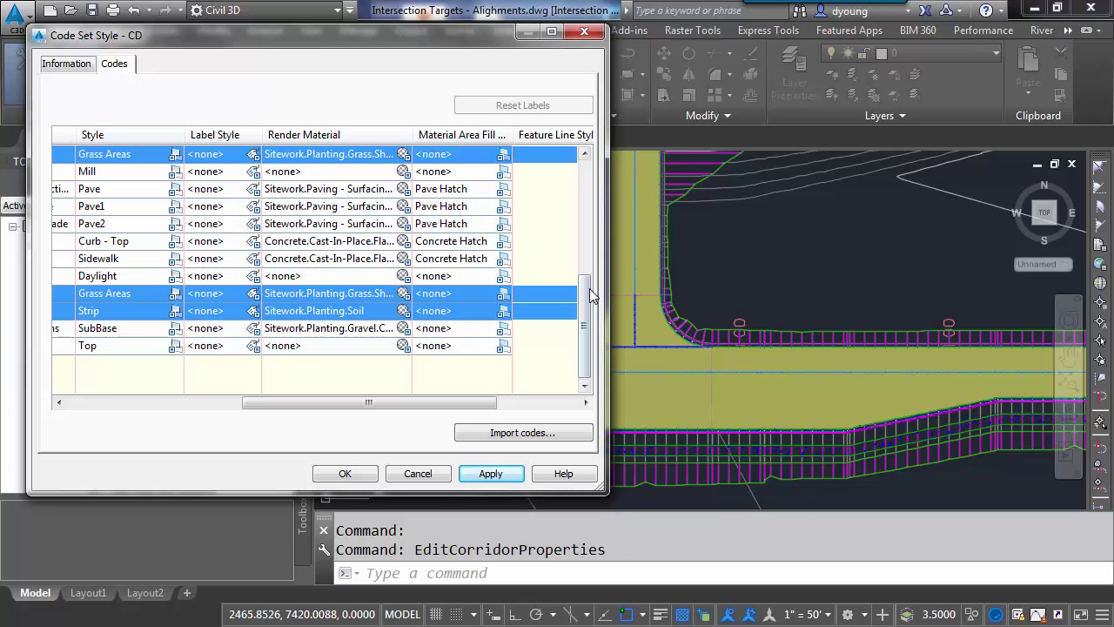
Select the Pave and Pave2 pavement codes in the CD code list
drag(590, 297, 589, 255)
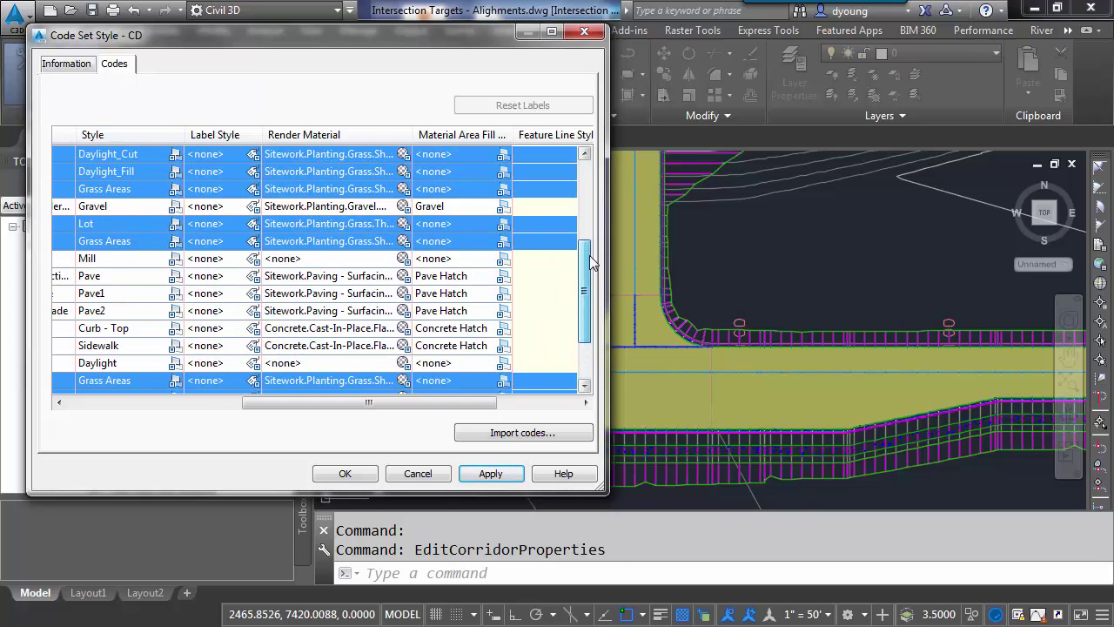
ctrl+click(464, 276)
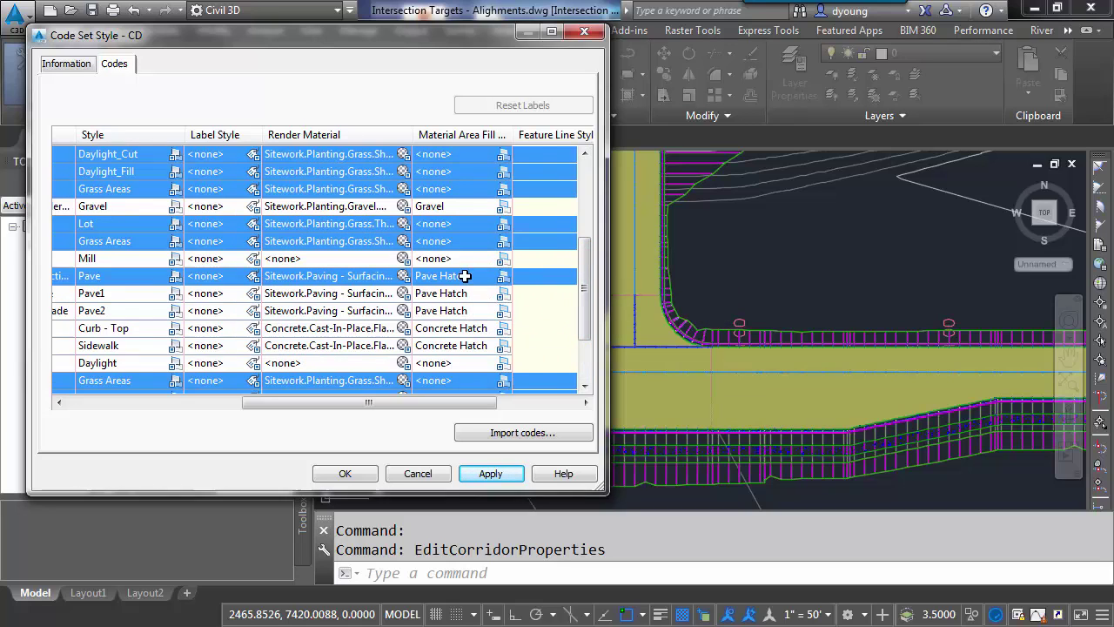
ctrl+click(467, 311)
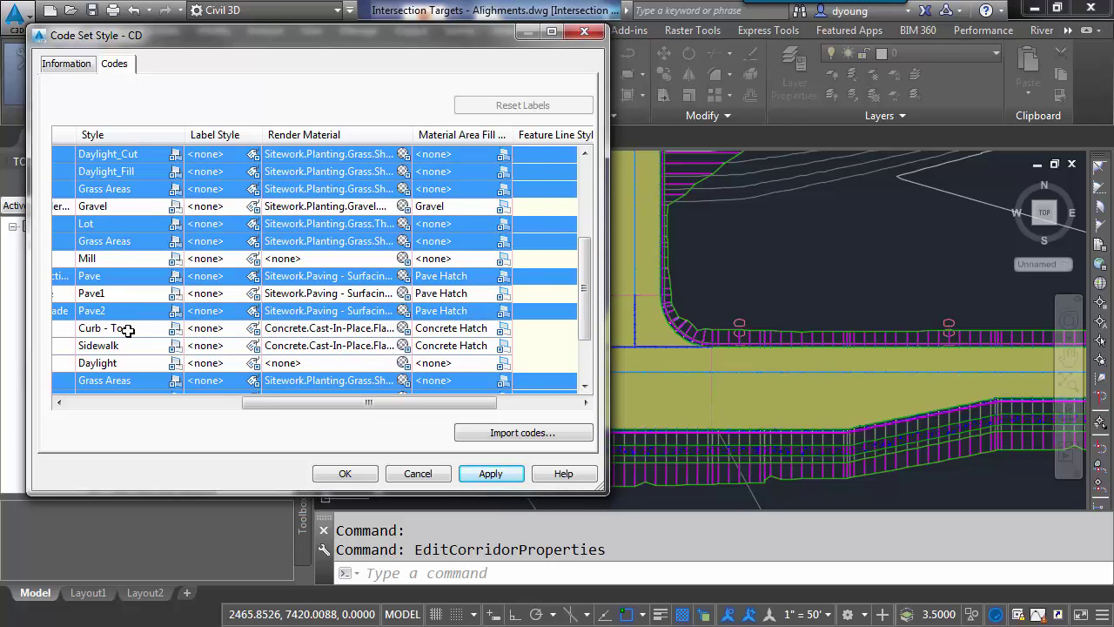
drag(251, 402, 81, 404)
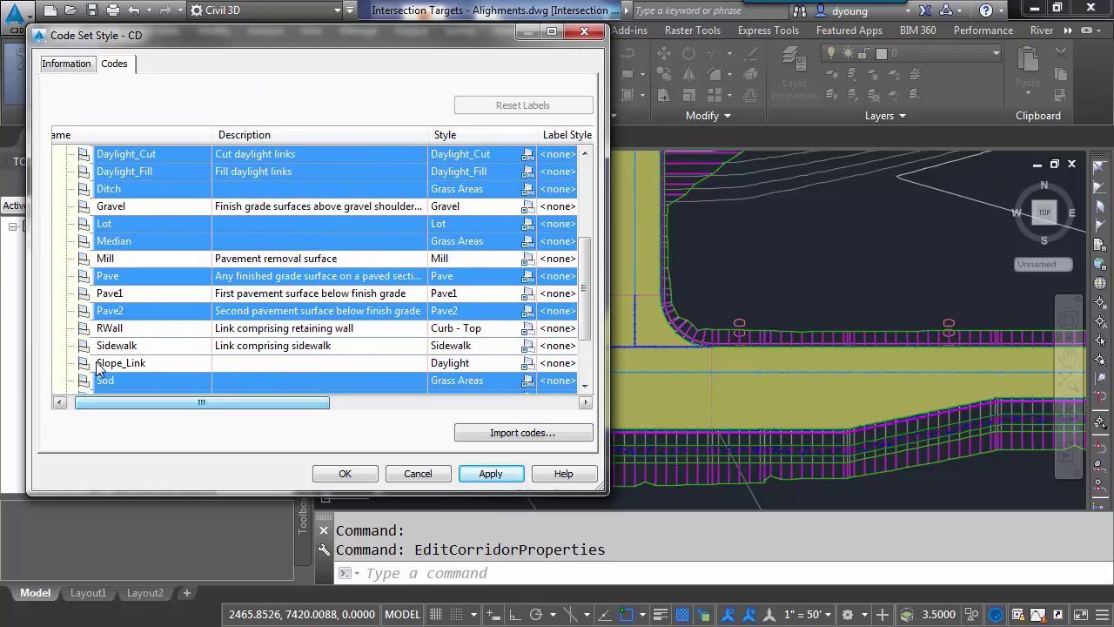
click(131, 343)
drag(314, 403, 471, 404)
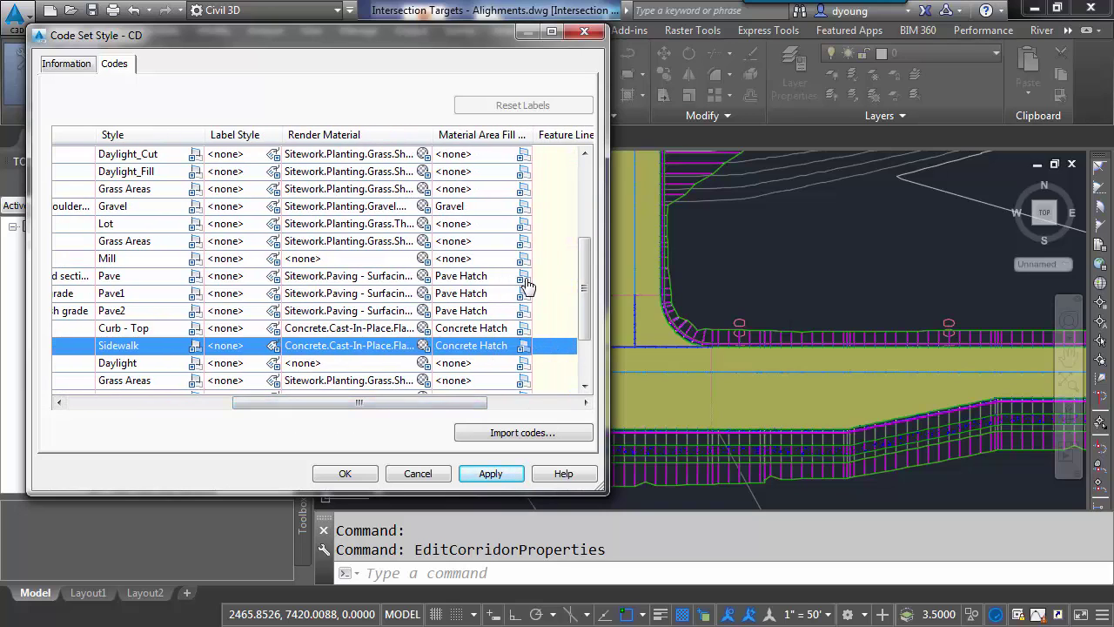
Review the Pave Hatch fill's solid pattern in colour 53, leaving it unchanged
click(525, 282)
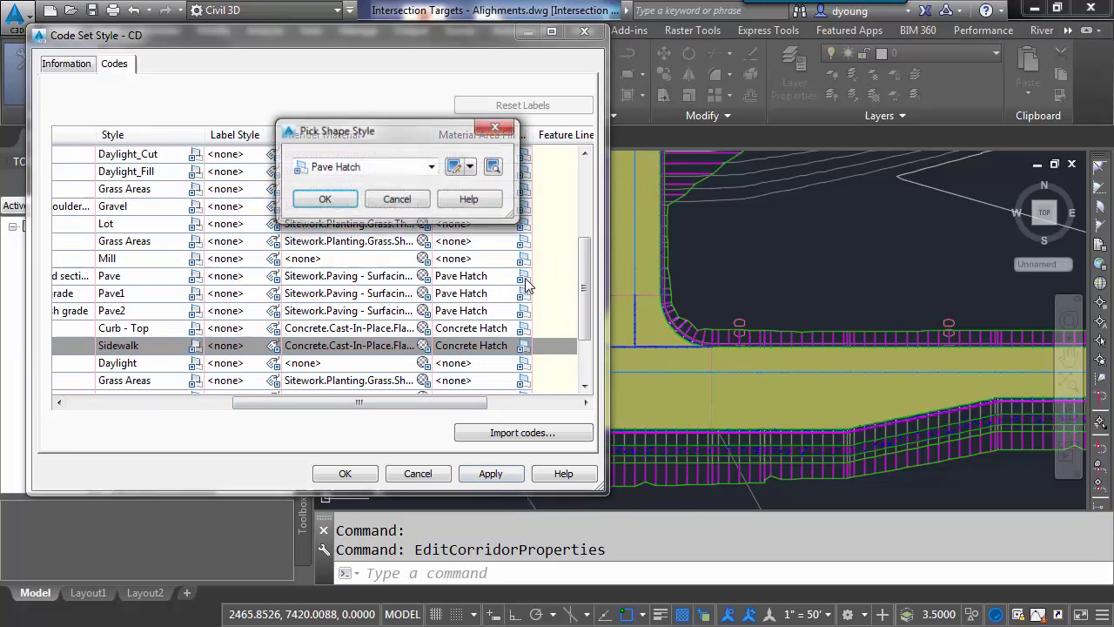
click(457, 171)
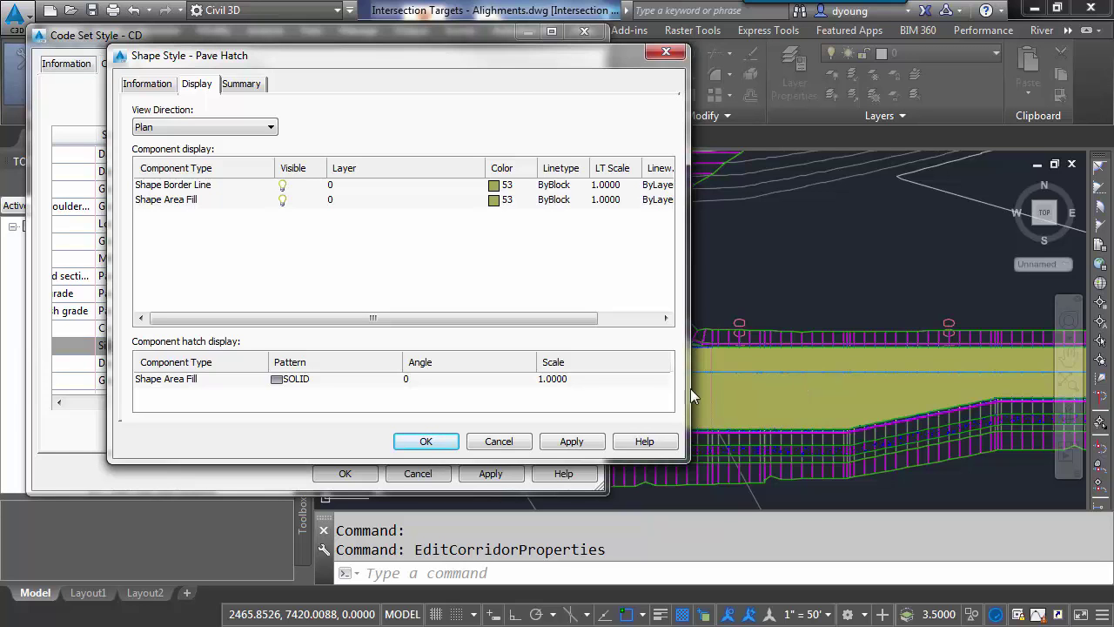
click(426, 441)
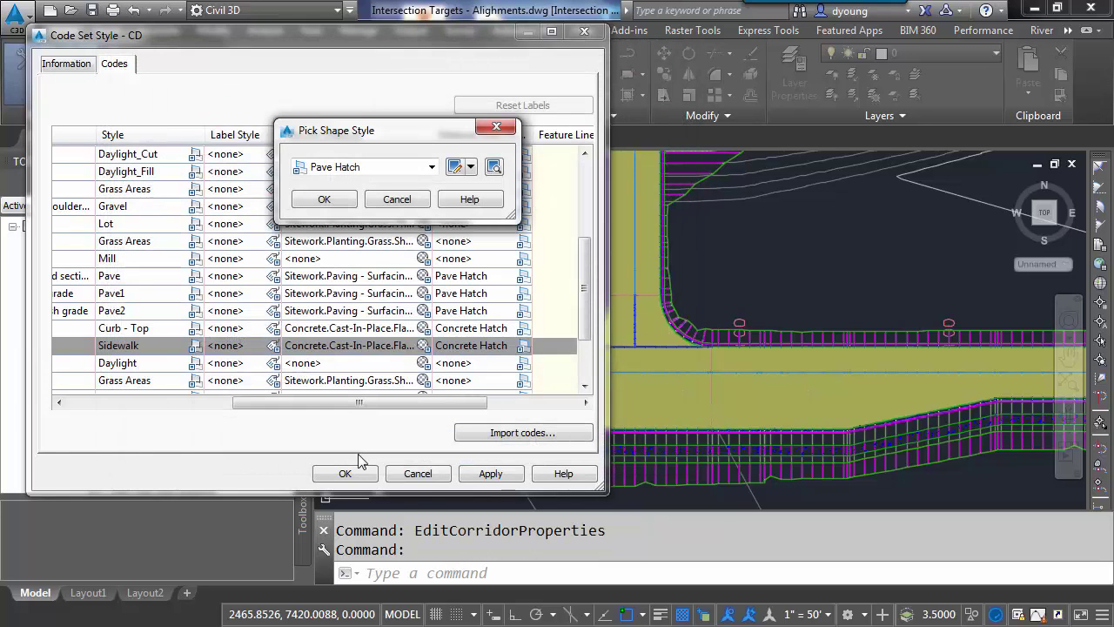
click(397, 200)
Close the CD style dialog and create a new layer named C-ROAD-PAVEMENT HATCH
click(418, 473)
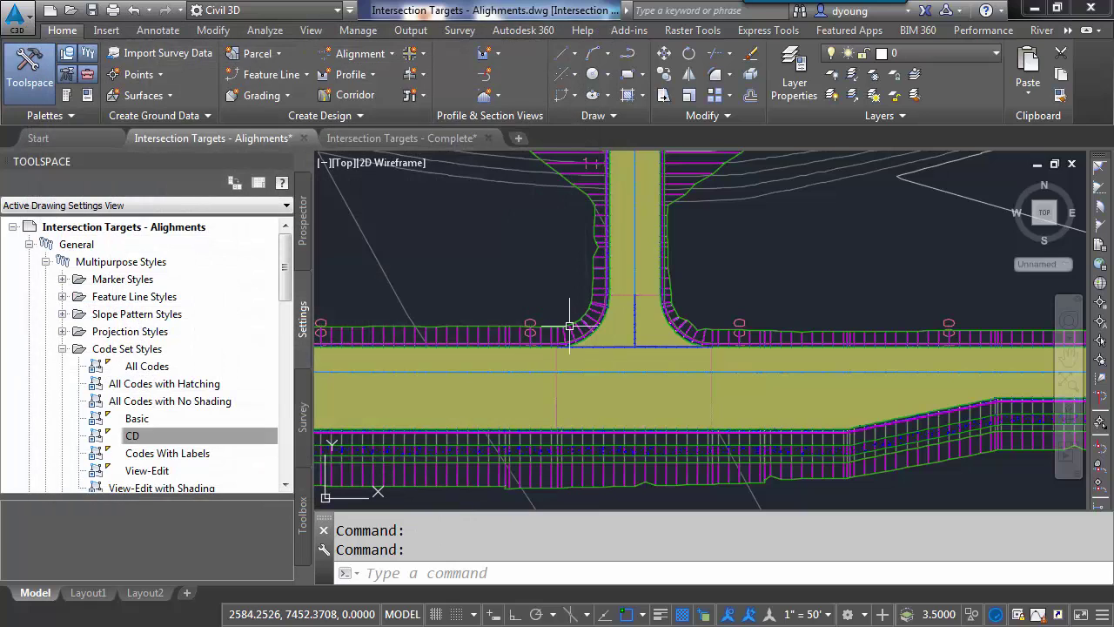
click(797, 77)
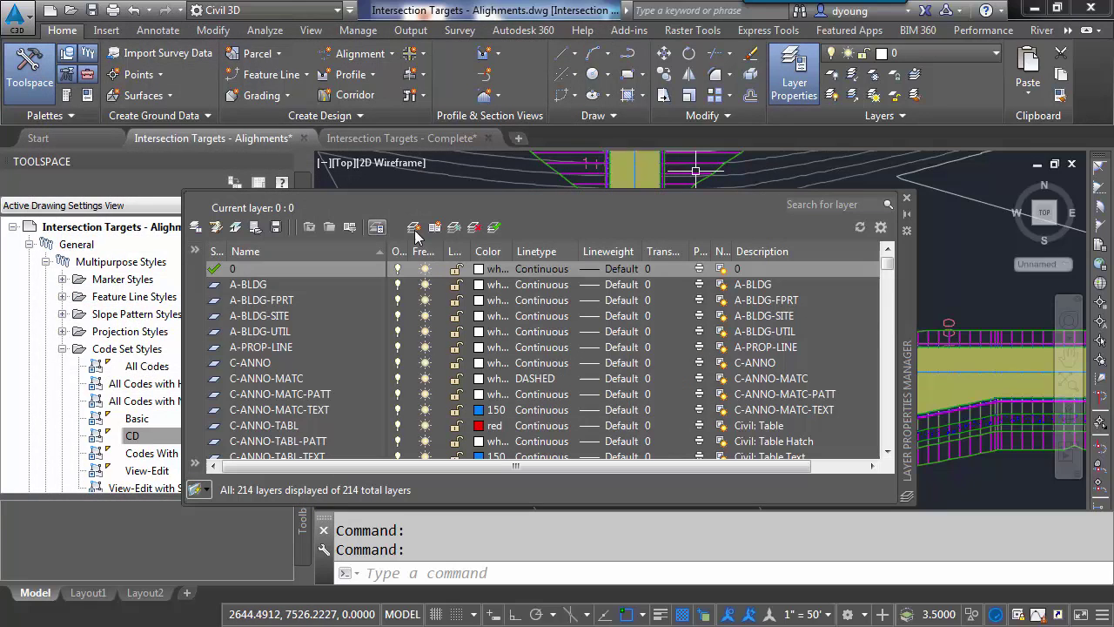
click(414, 227)
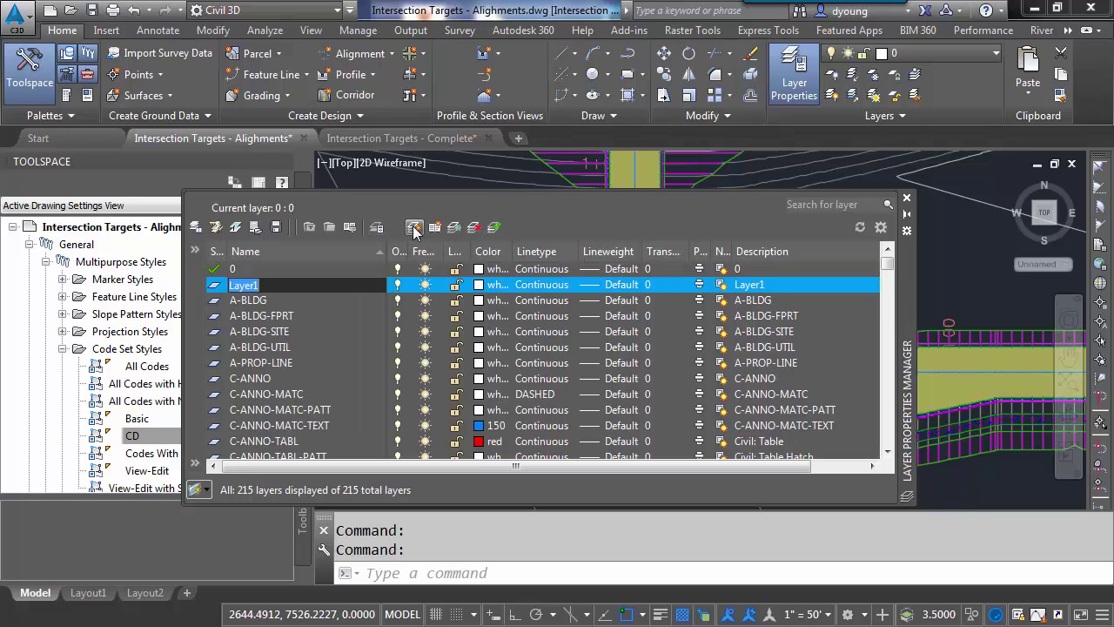
text(c)
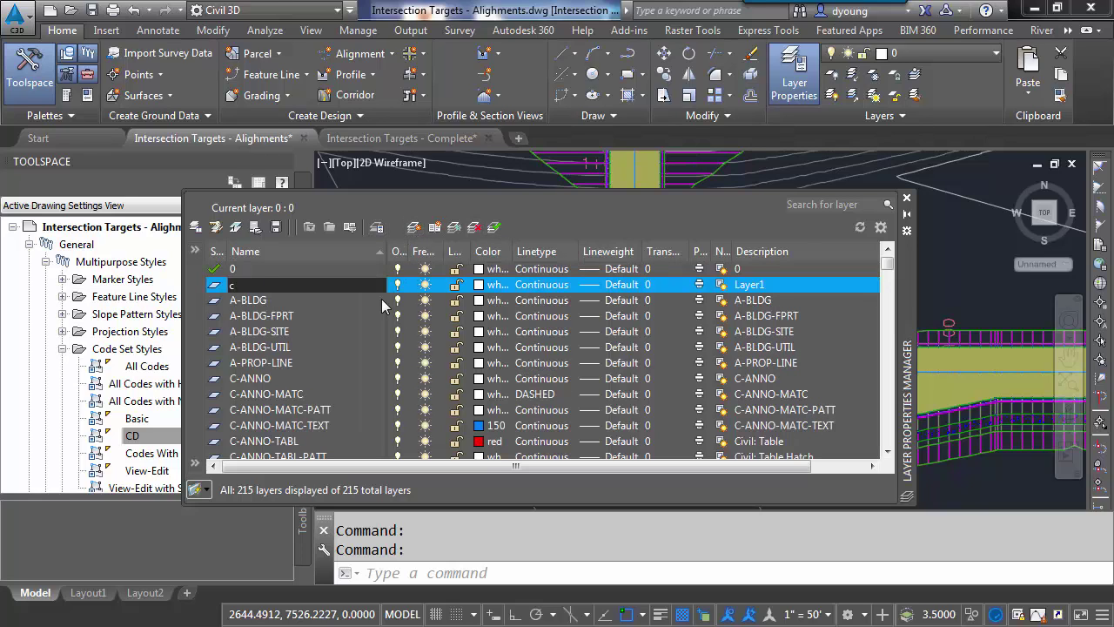
key(BackSpace)
text(C-ROAD-PAVEMENT HATCH)
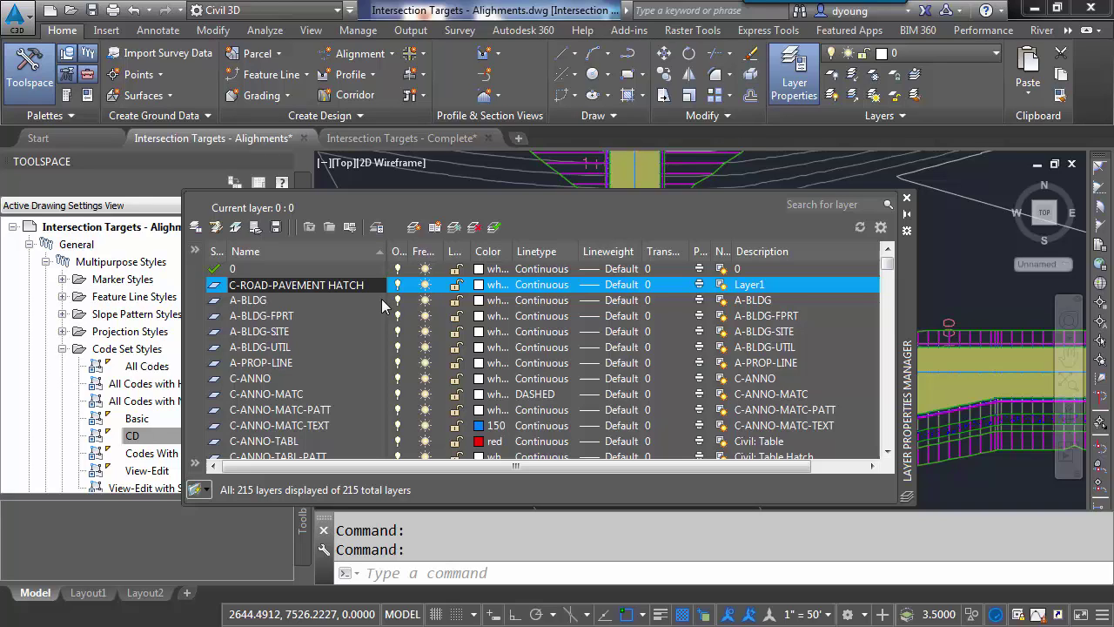
click(478, 286)
Give the C-ROAD-PAVEMENT HATCH layer colour 253 and transparency 90
click(478, 285)
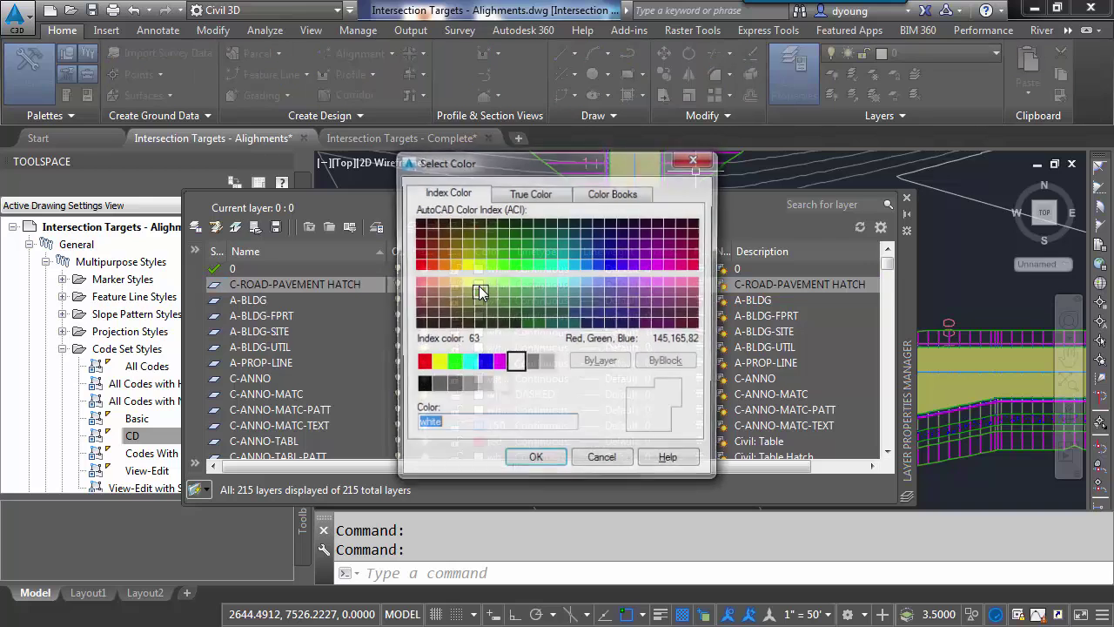
click(456, 389)
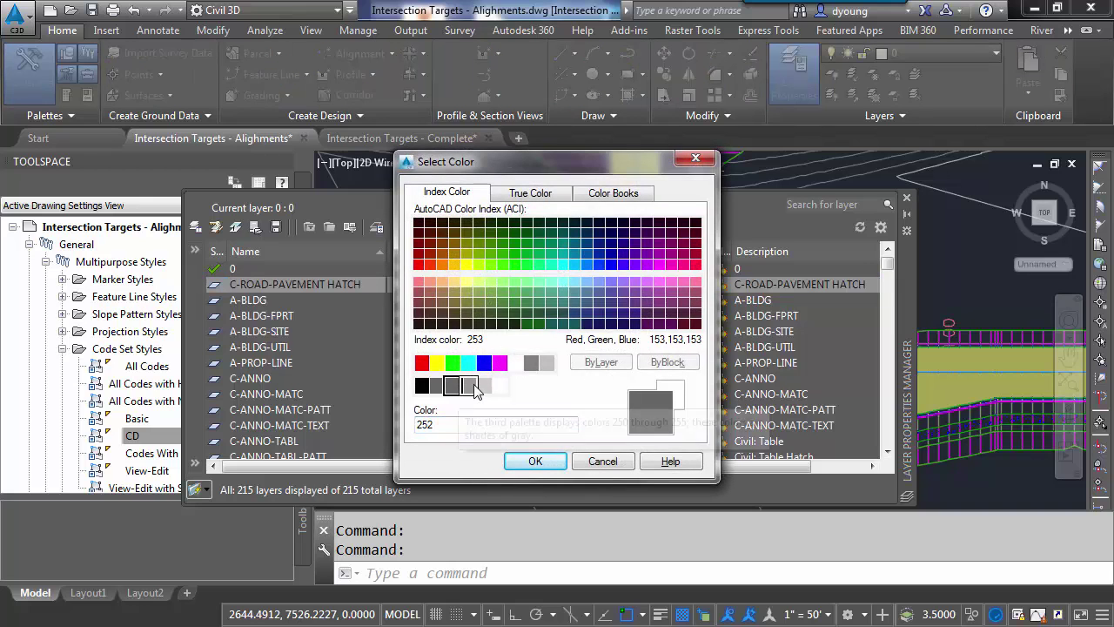
click(468, 385)
click(536, 461)
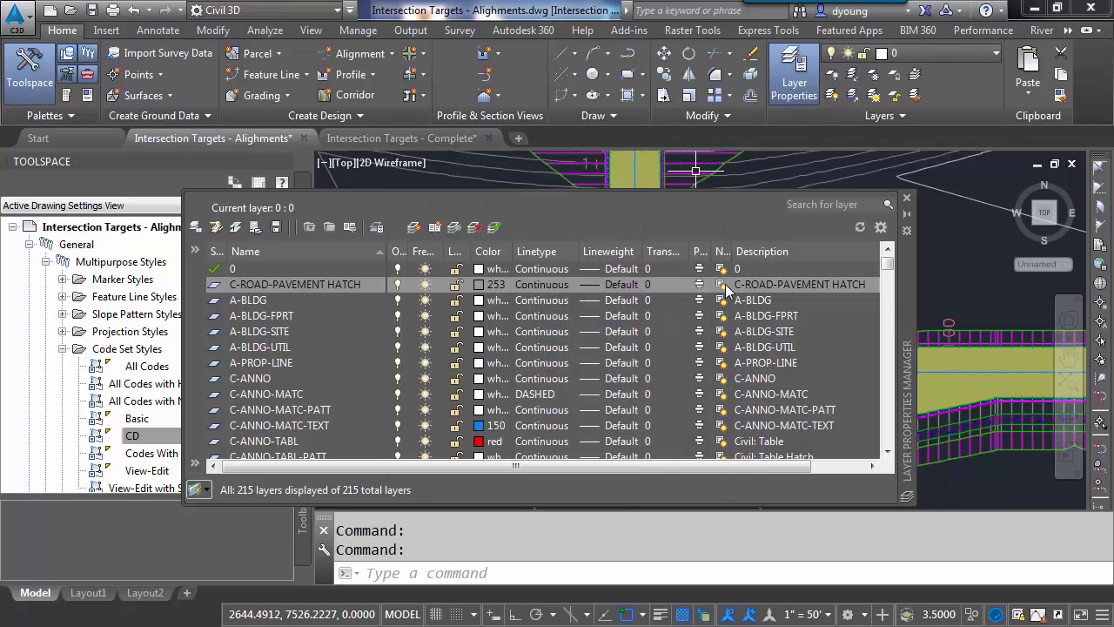
click(651, 284)
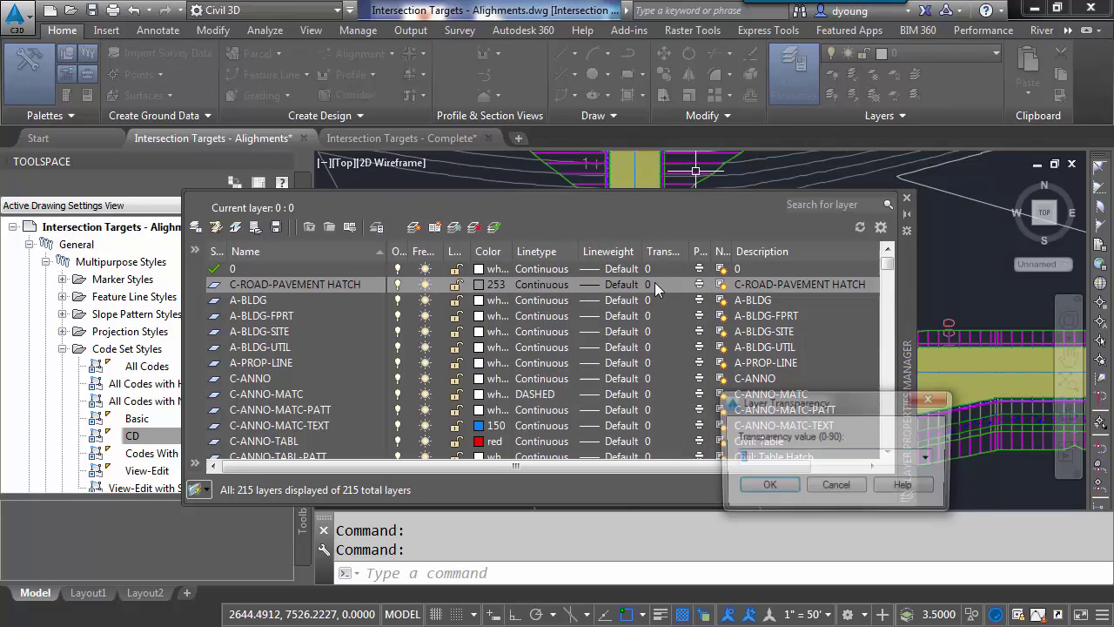
text(90)
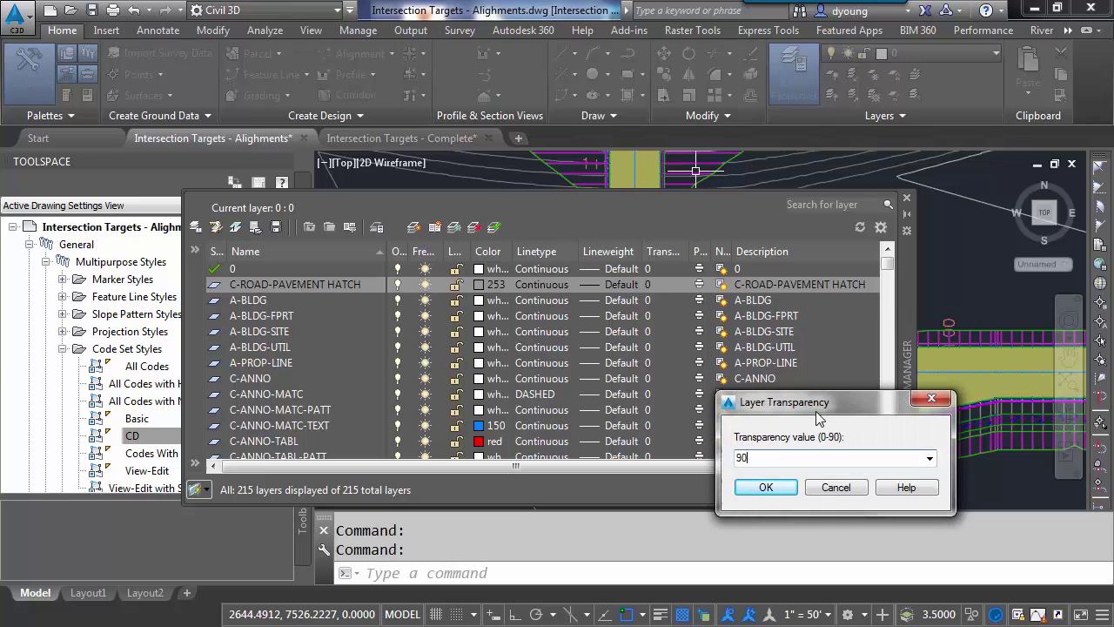
click(779, 491)
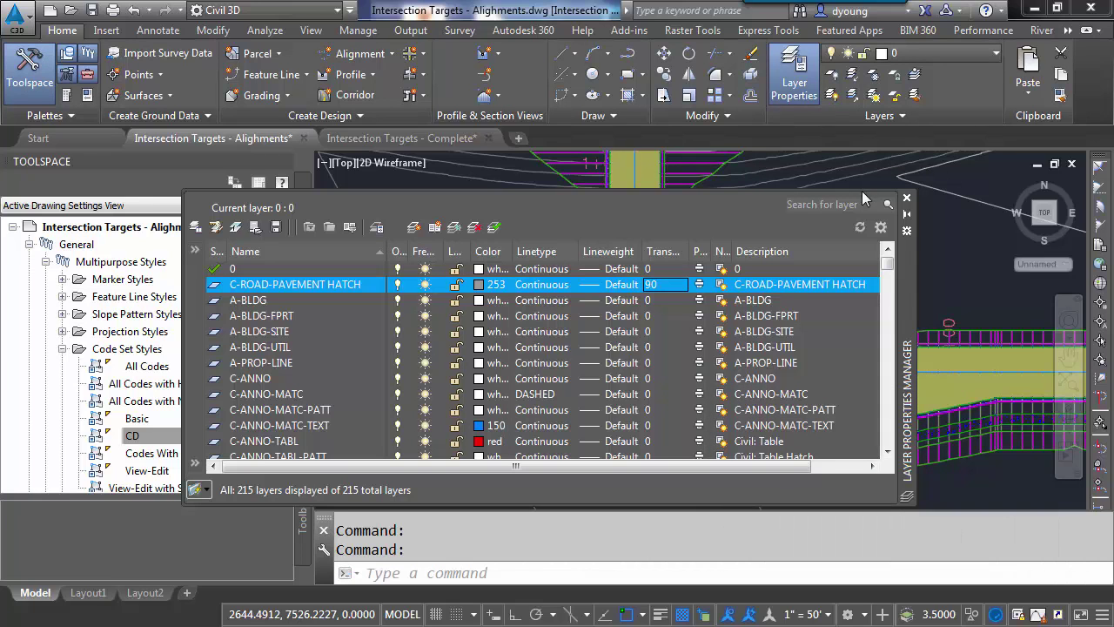
click(906, 198)
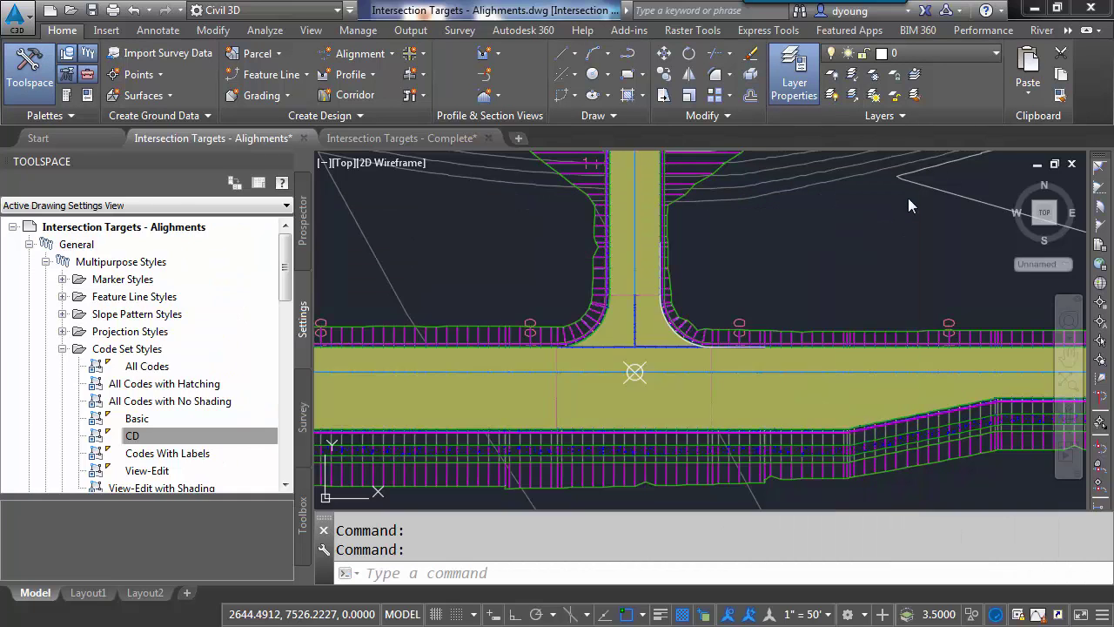
In the CD code set, move the Pave code's Pave Hatch area fill to layer C-ROAD-PAVEMENT HATCH and apply
double_click(145, 440)
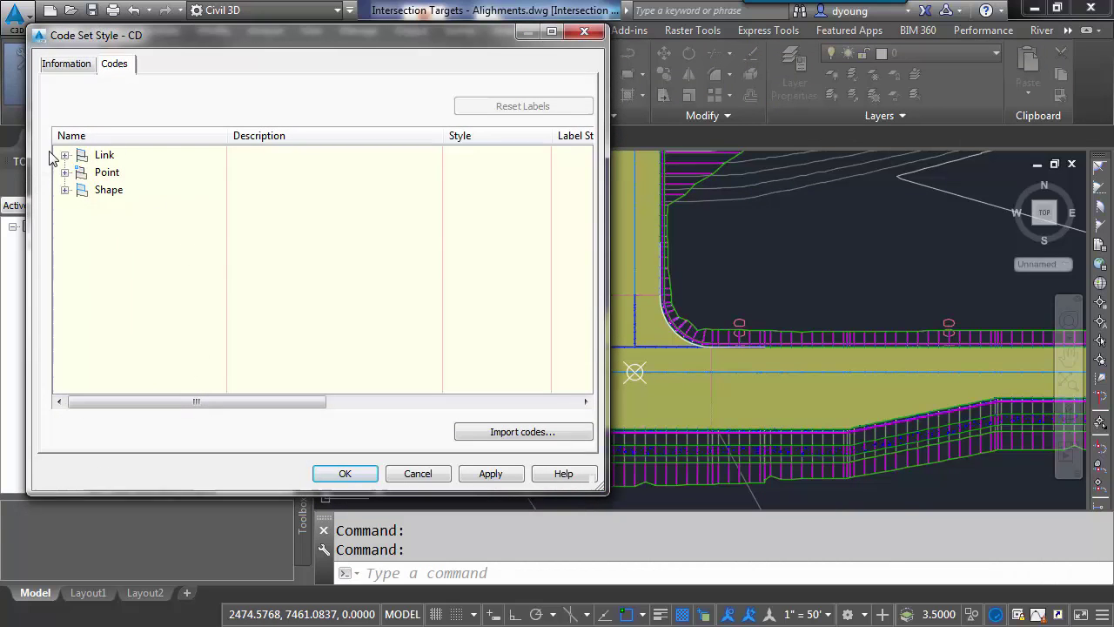
click(64, 156)
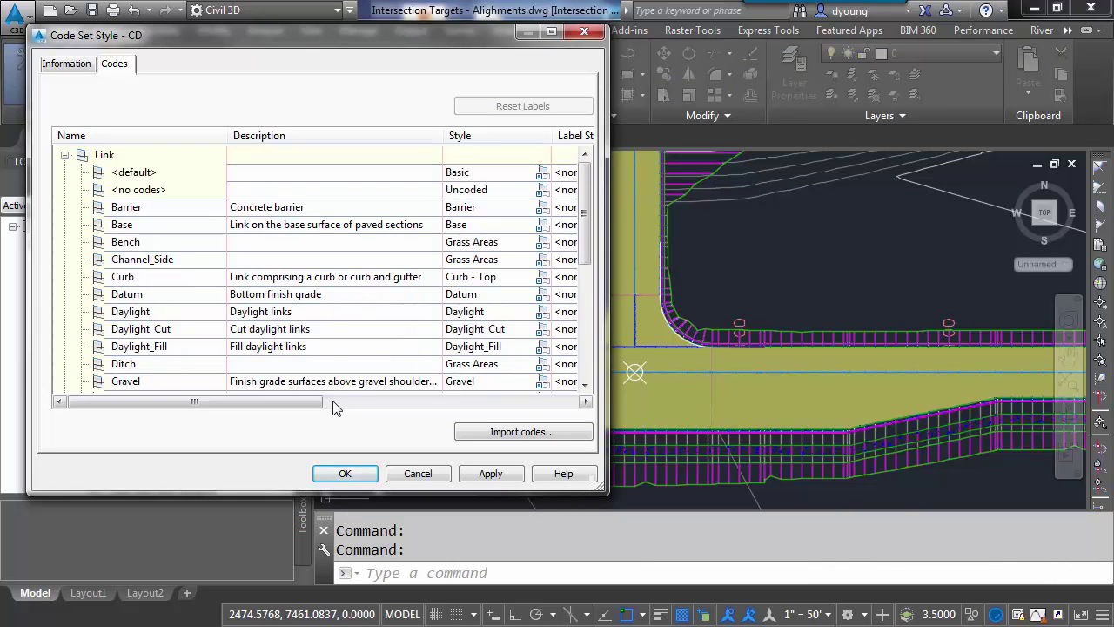
drag(324, 404, 525, 403)
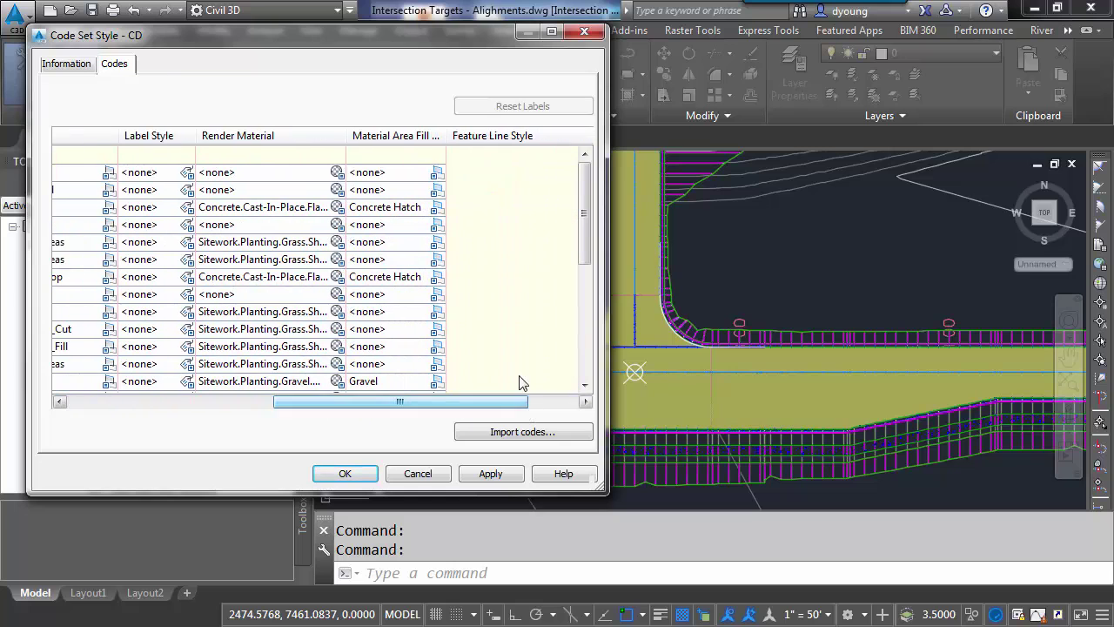
click(435, 347)
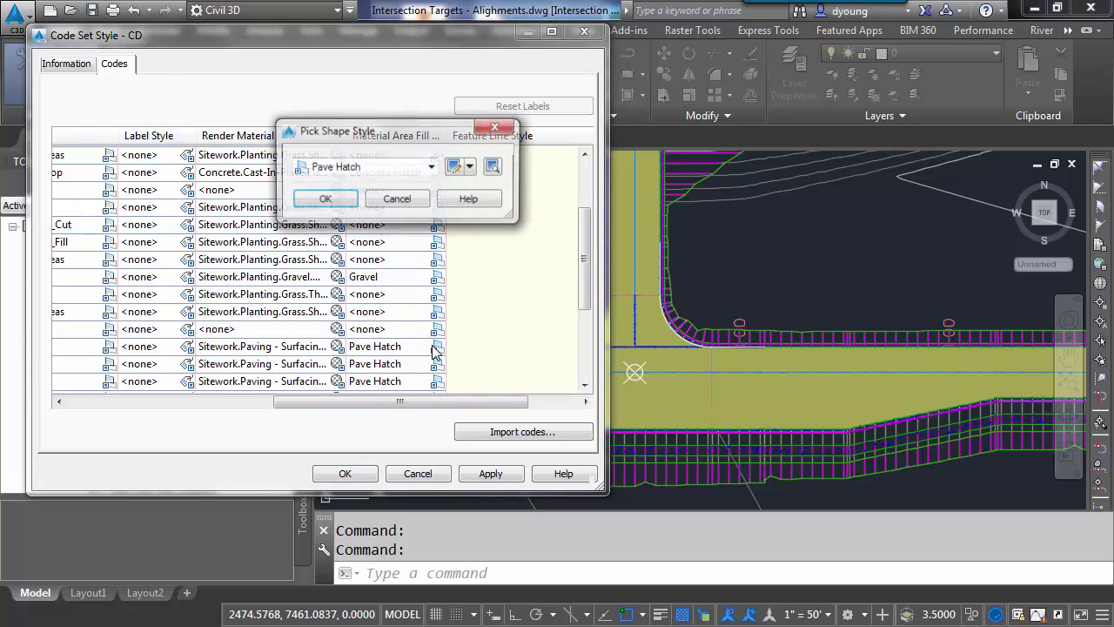
click(454, 166)
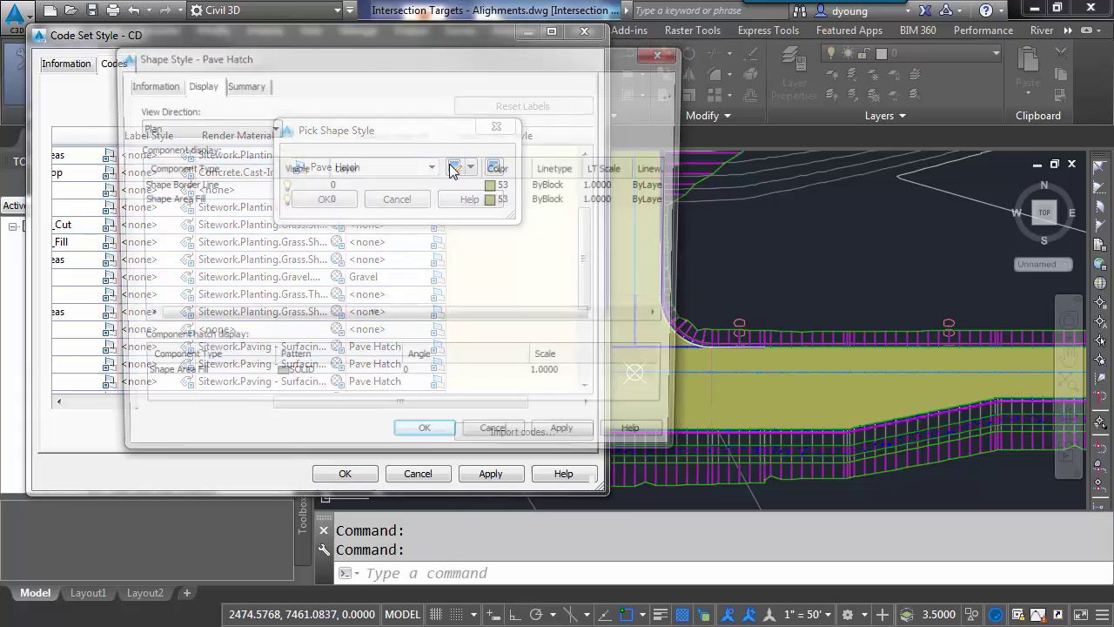
click(345, 205)
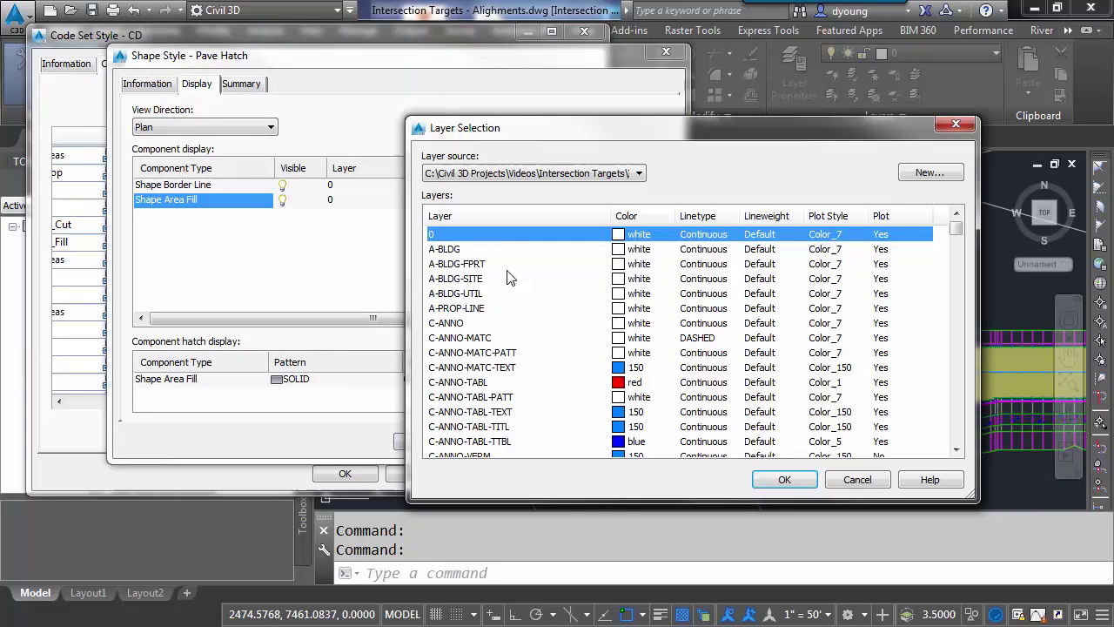
drag(956, 228, 956, 300)
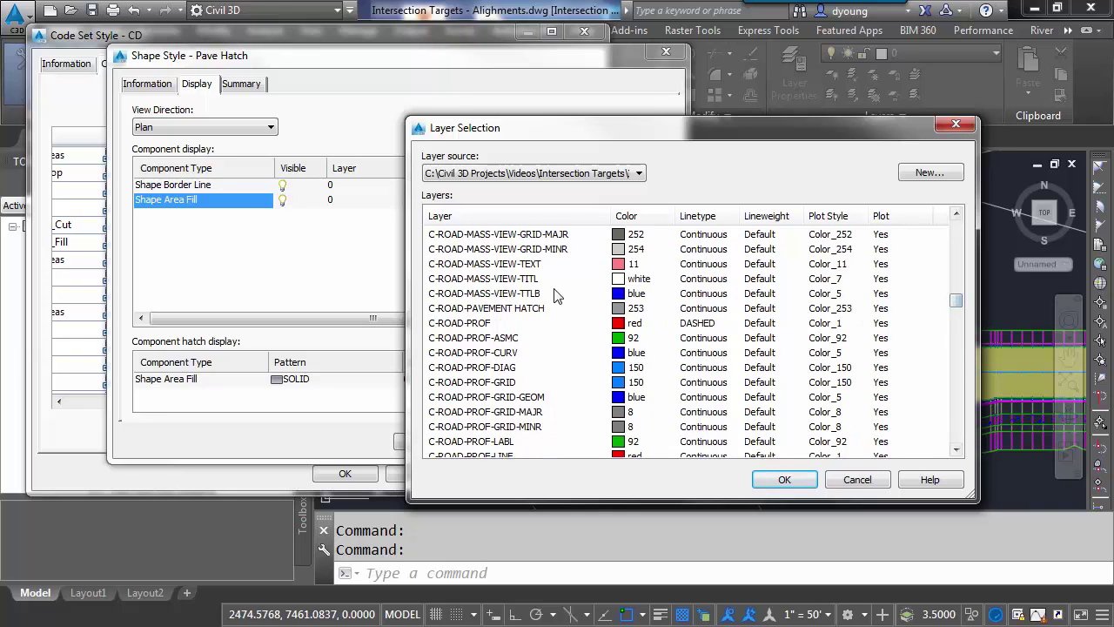
click(542, 308)
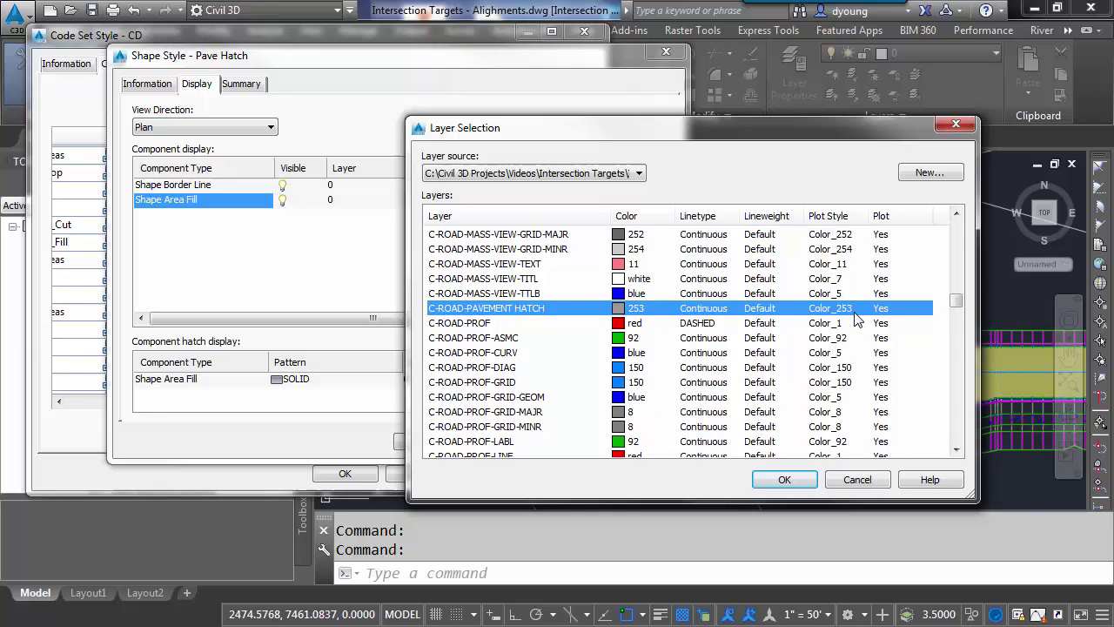
click(792, 479)
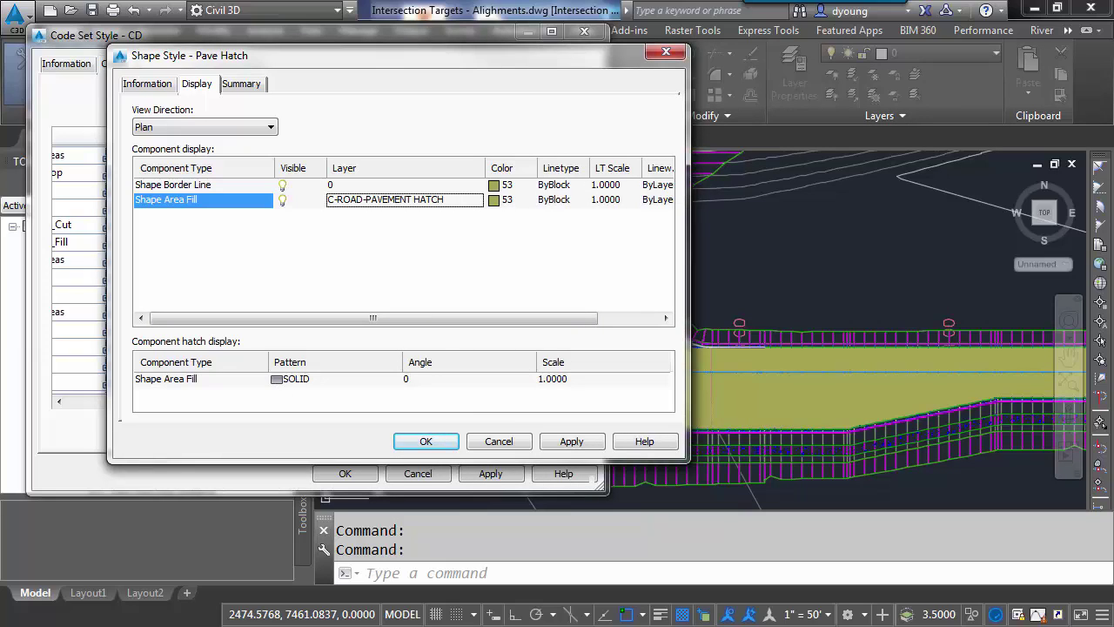
click(426, 442)
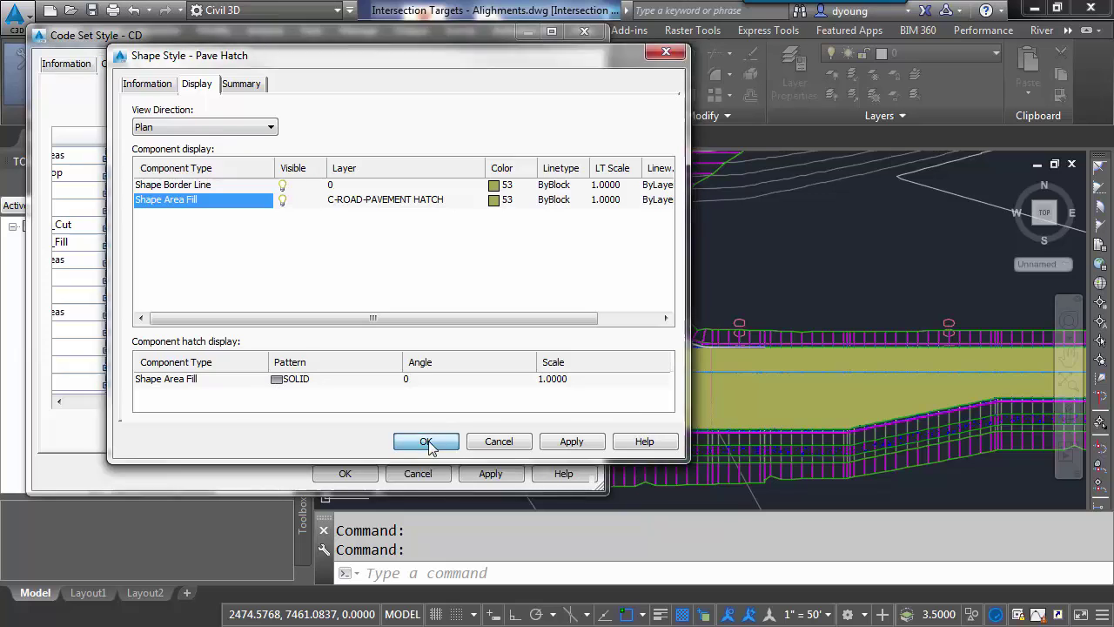
click(340, 200)
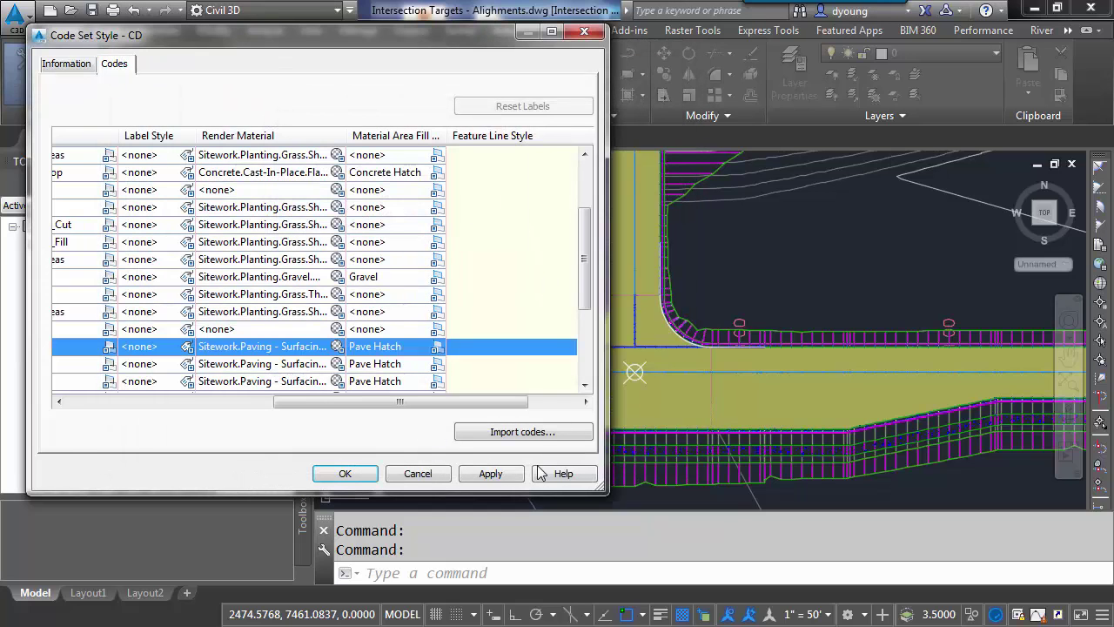
click(498, 474)
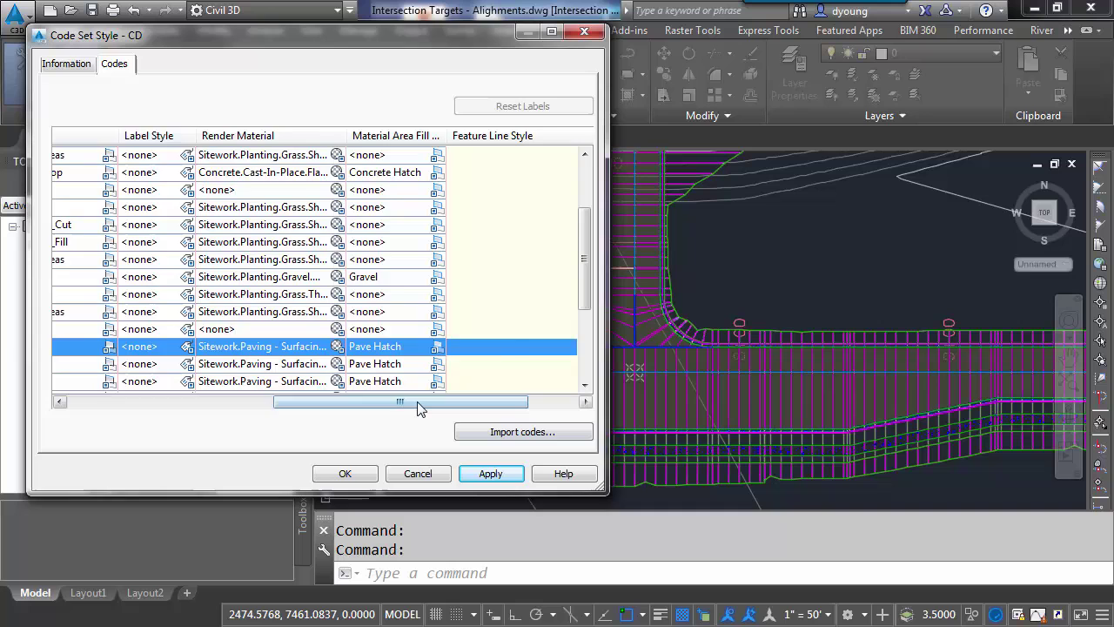
Create a new shape style named Curb Hatch for the Curb code's material area fill
drag(410, 401, 199, 389)
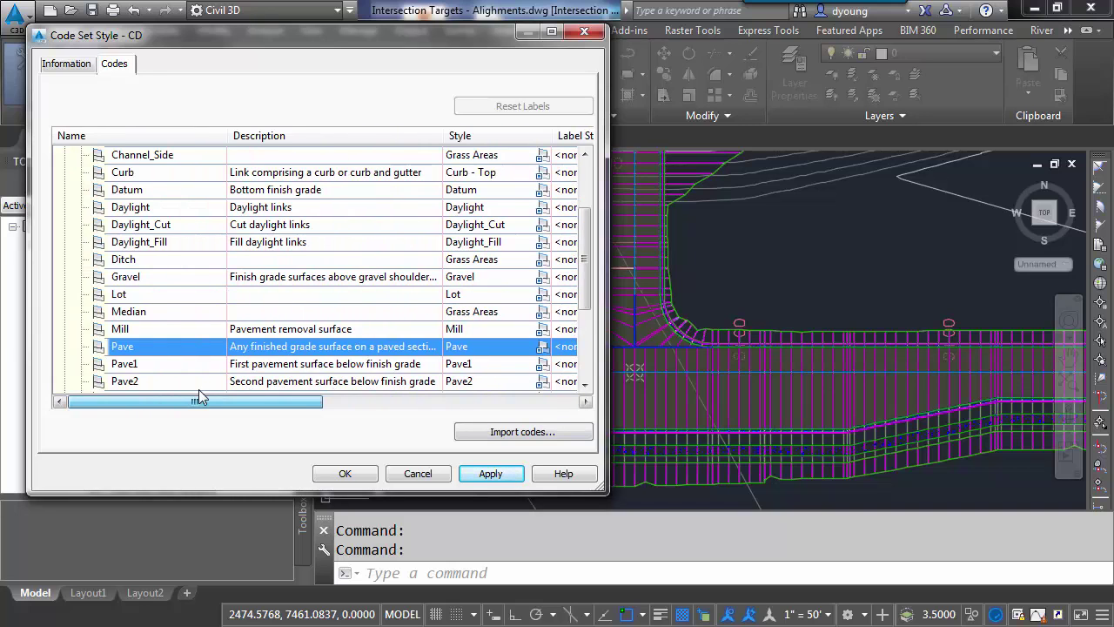
click(146, 174)
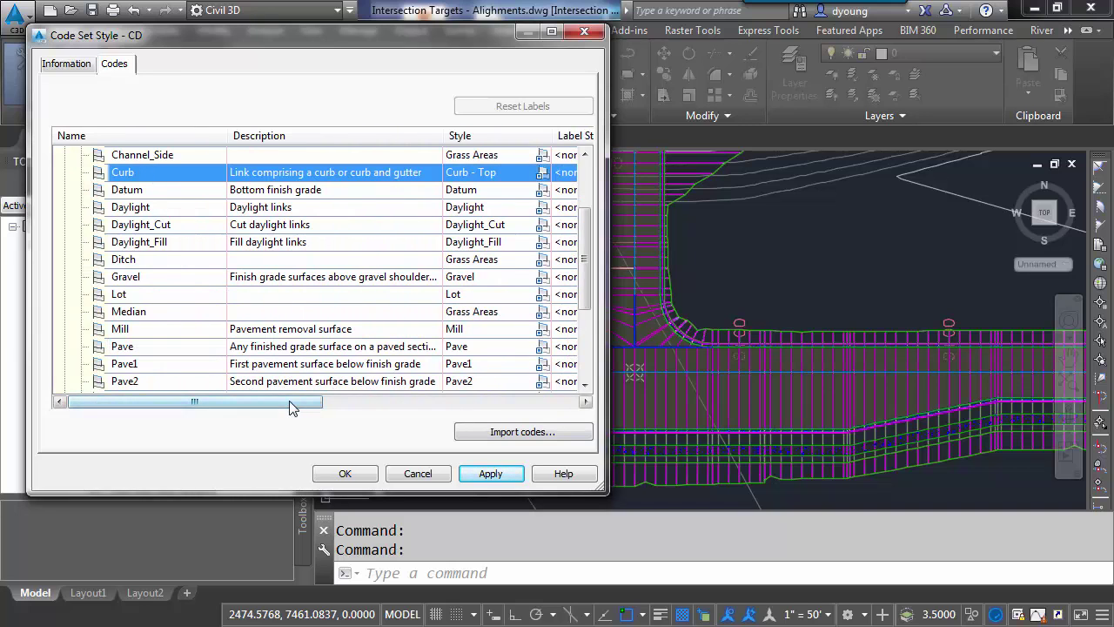
drag(291, 403, 497, 415)
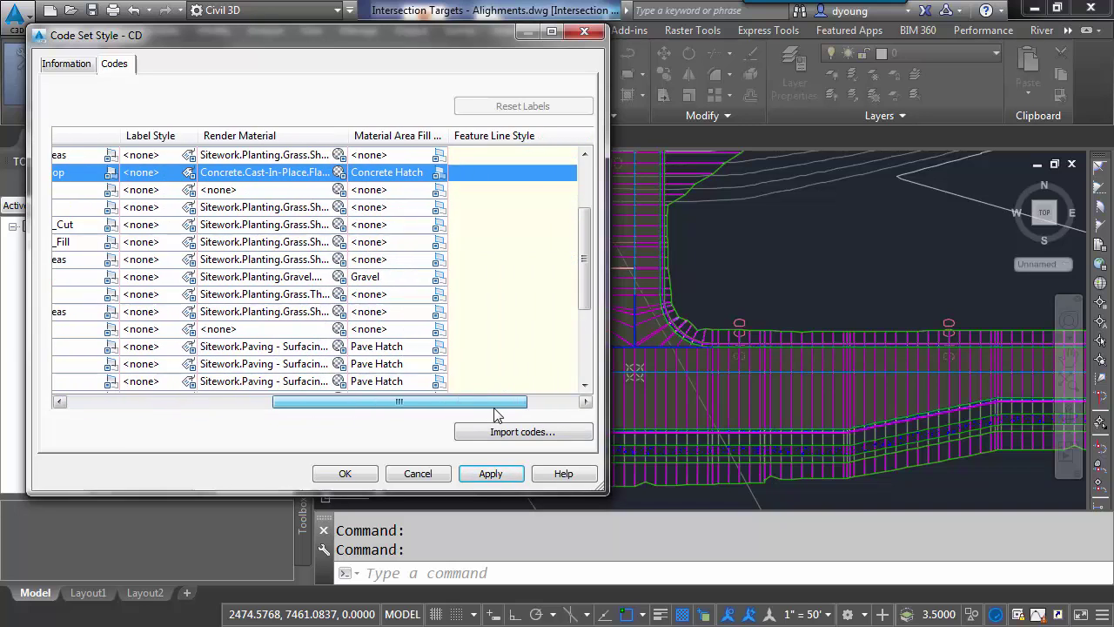
click(439, 174)
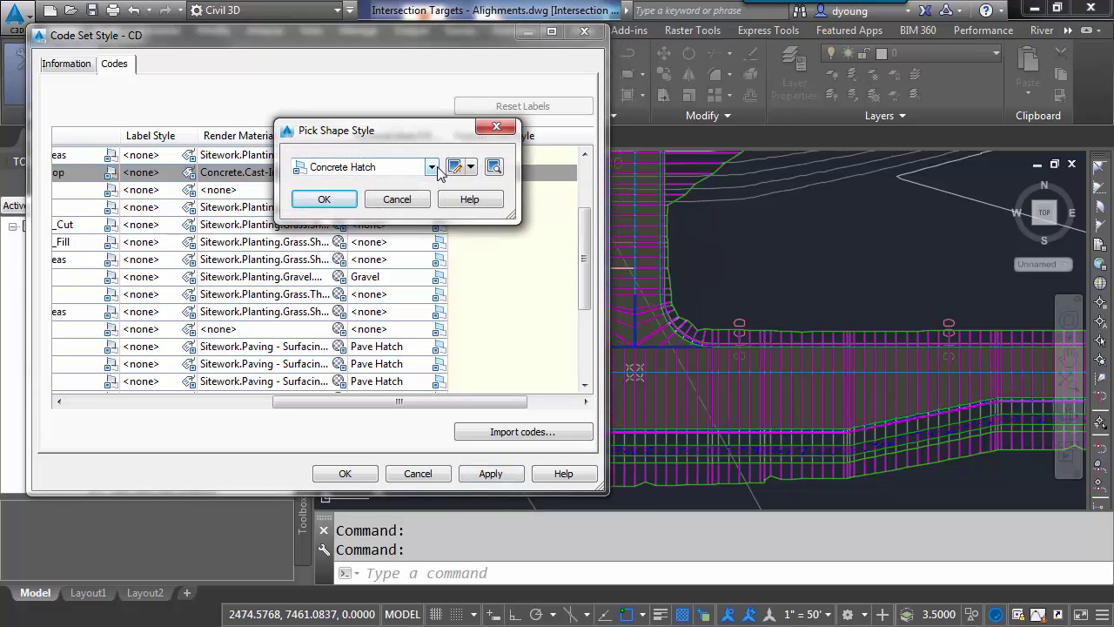
click(438, 168)
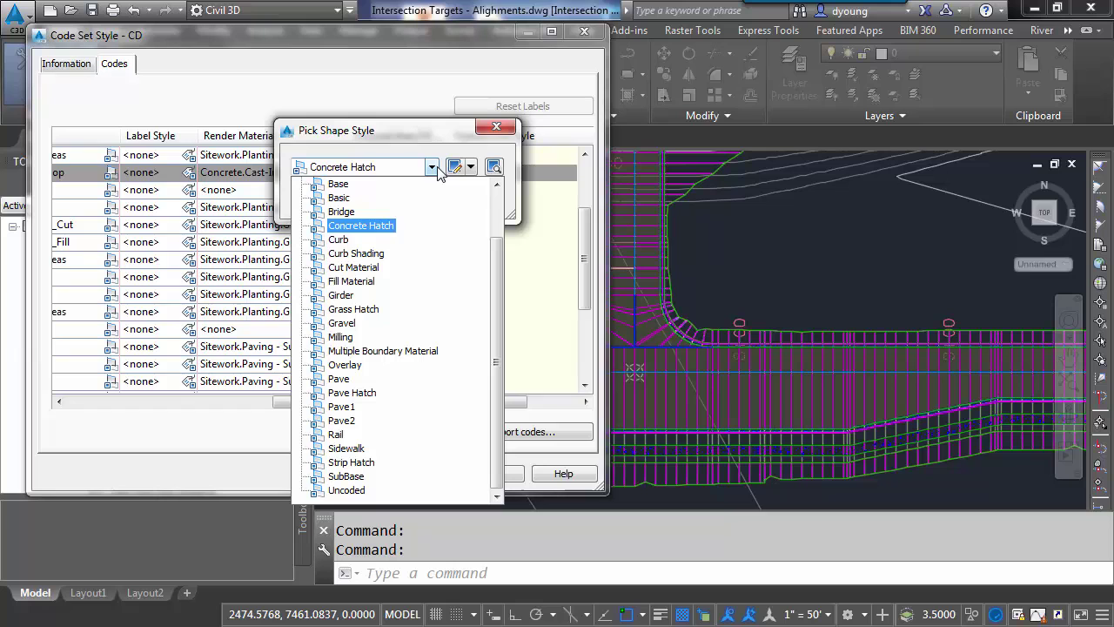
click(470, 166)
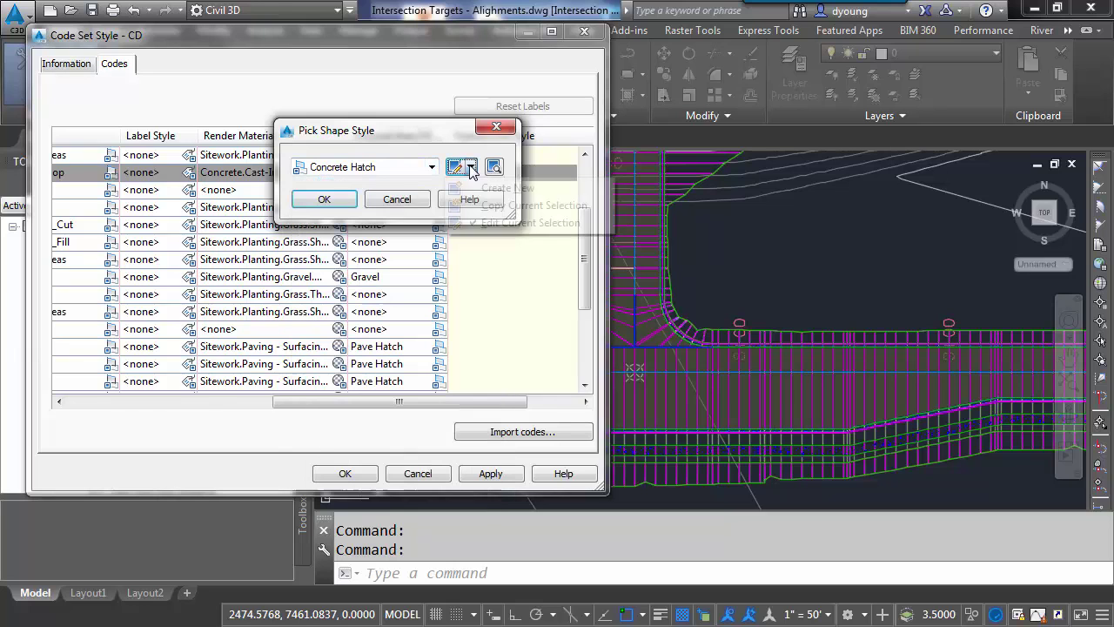
click(508, 188)
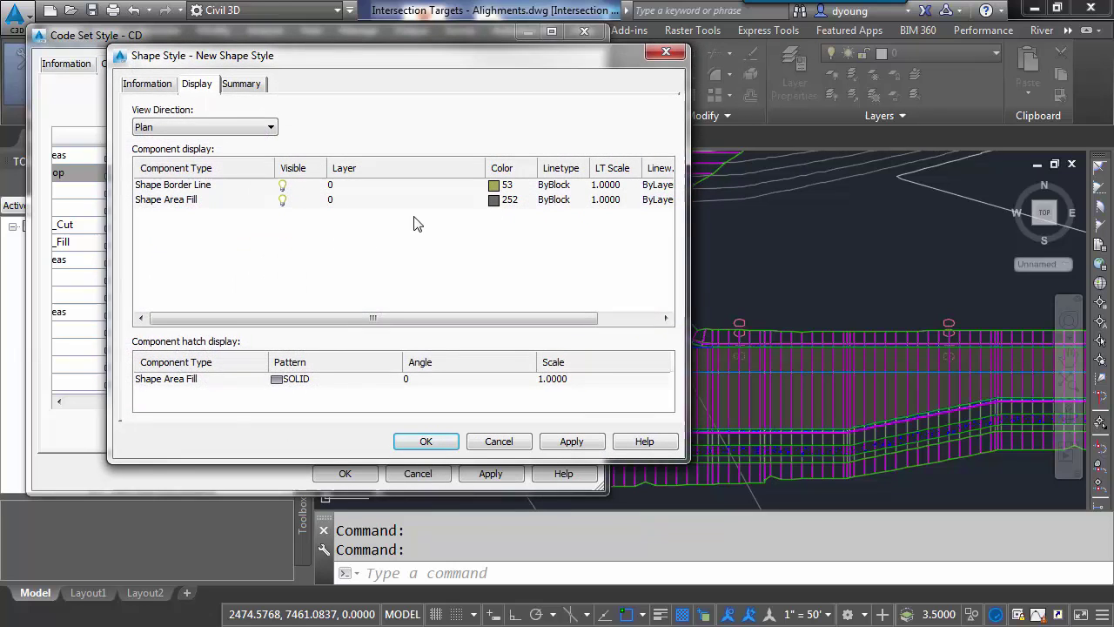
click(165, 84)
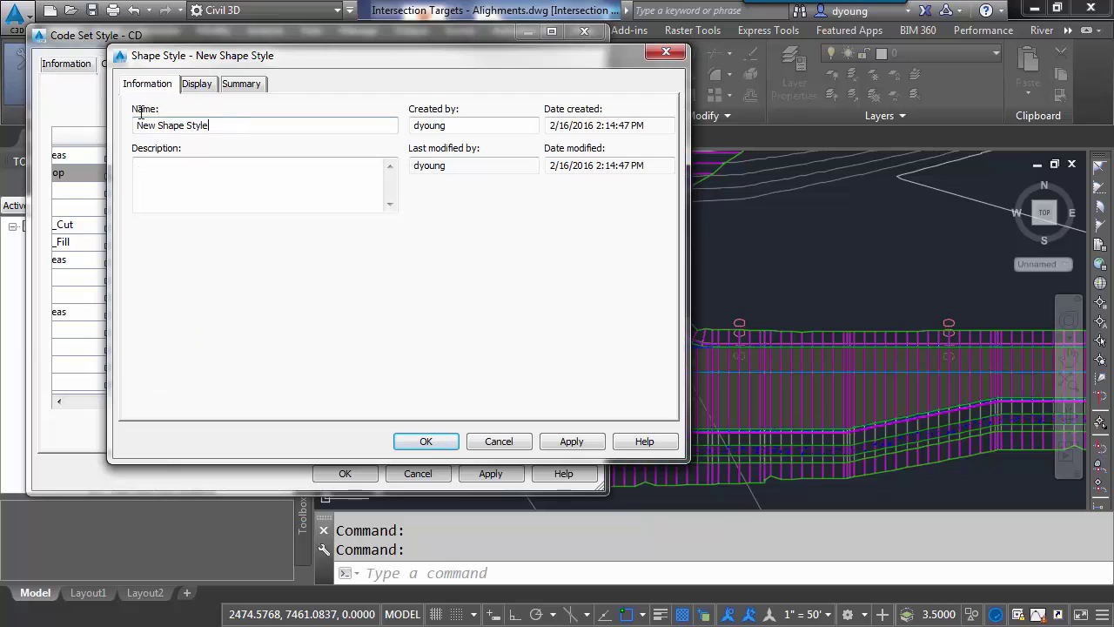
drag(135, 126, 209, 125)
text(c)
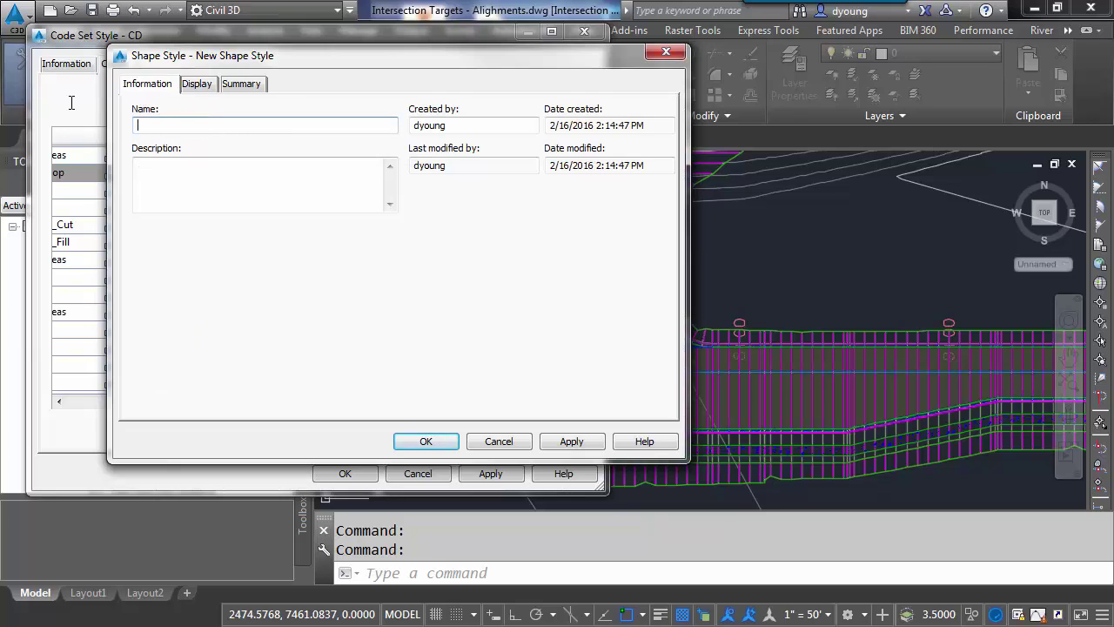
text(urb Hatch)
Give Curb Hatch a solid area fill on layer C-ROAD-PAVEMENT HATCH
click(197, 85)
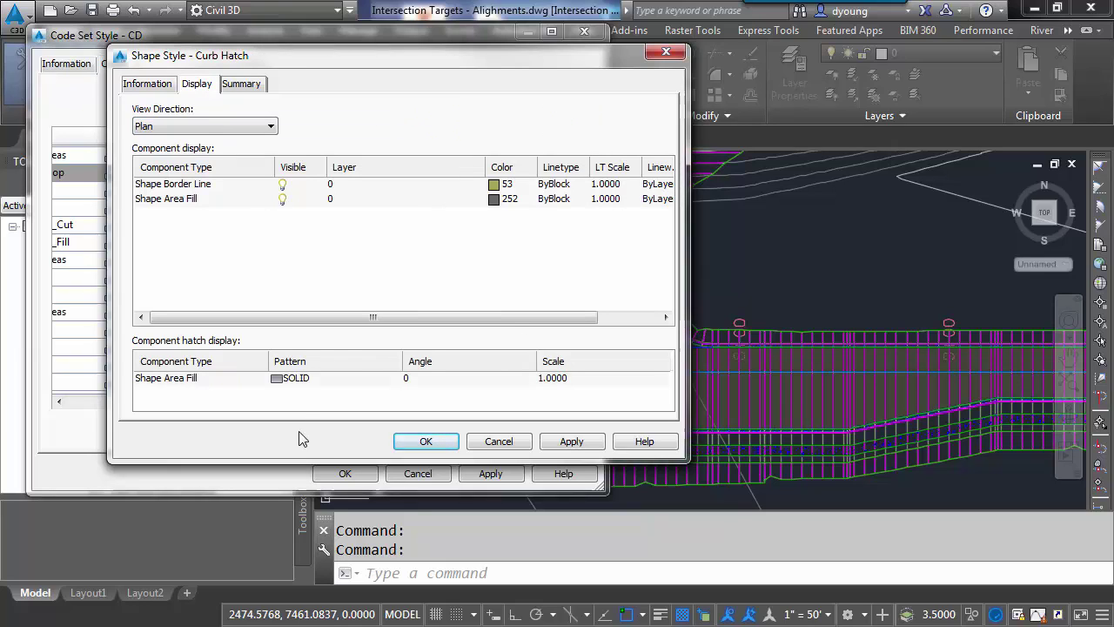
click(305, 379)
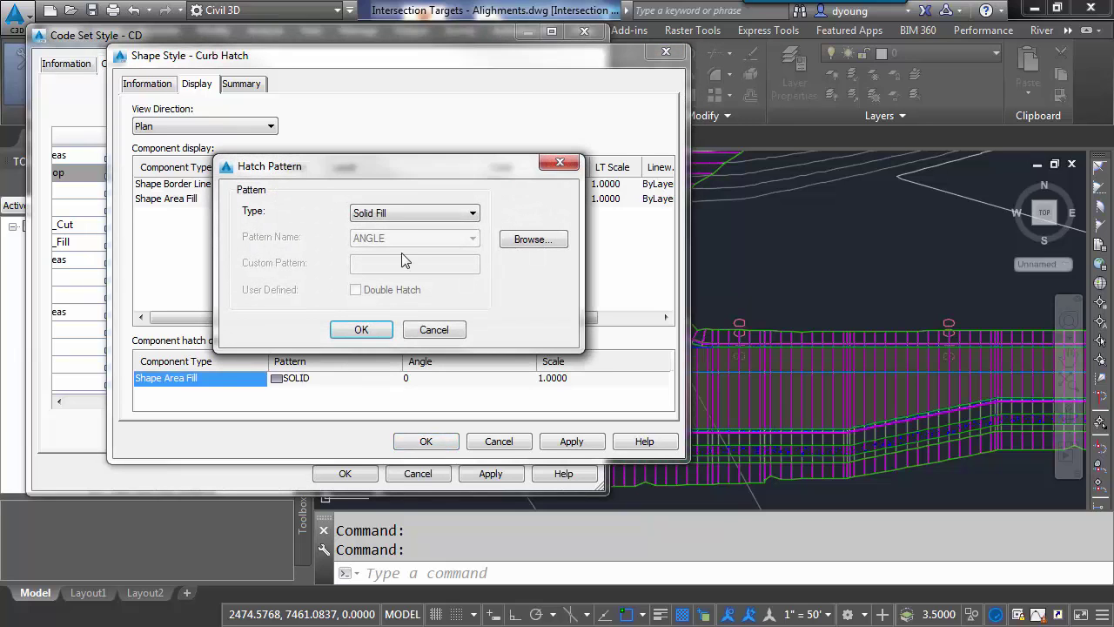
click(359, 330)
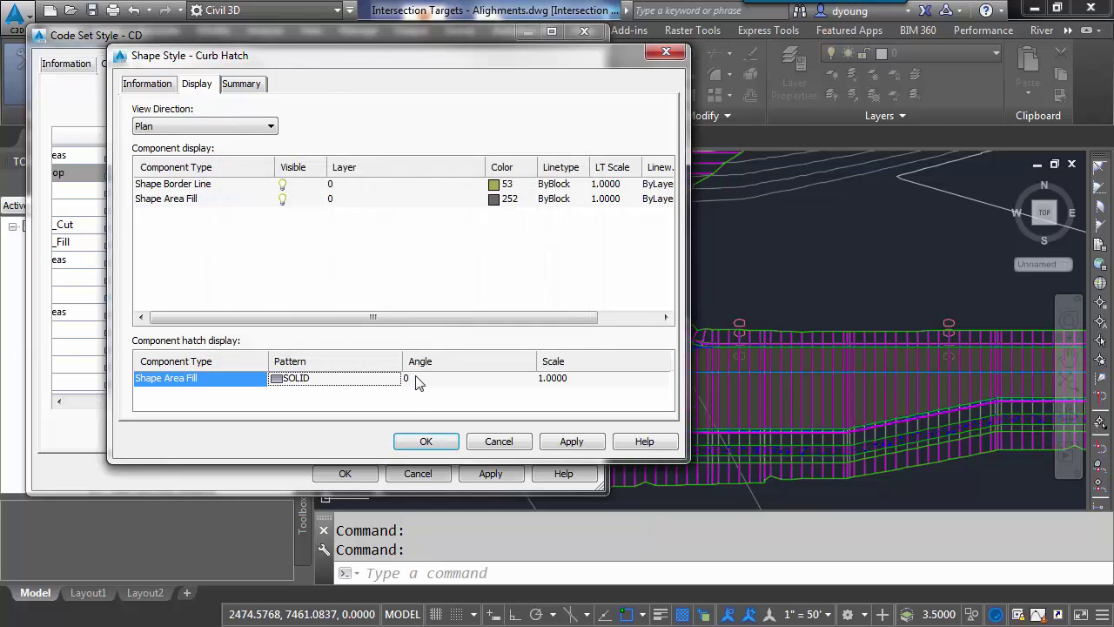
click(344, 202)
click(342, 202)
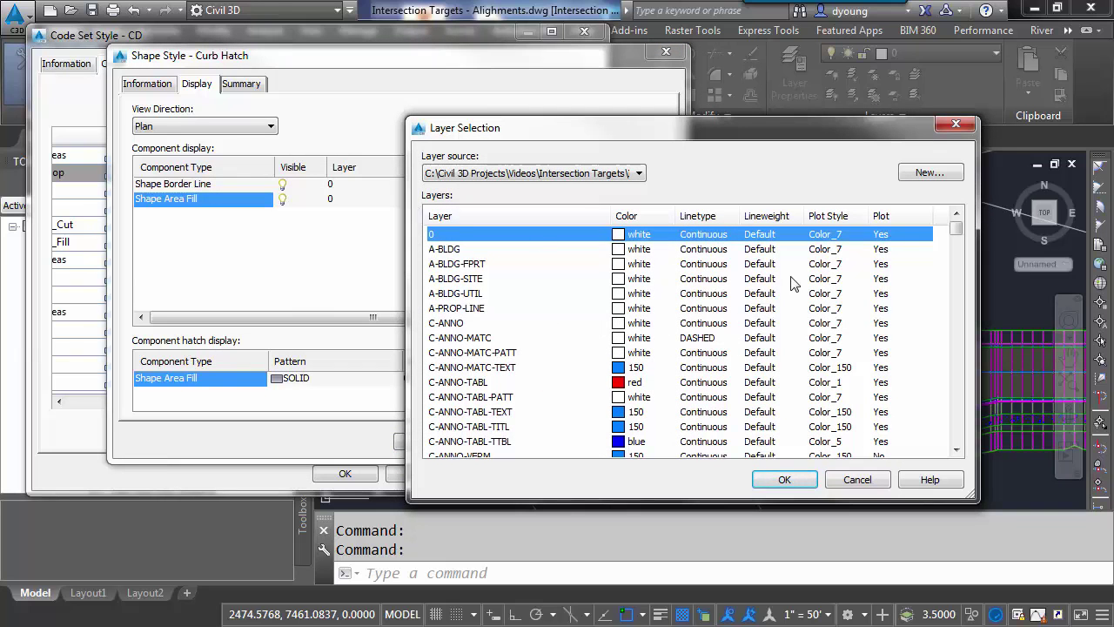
drag(957, 228, 955, 295)
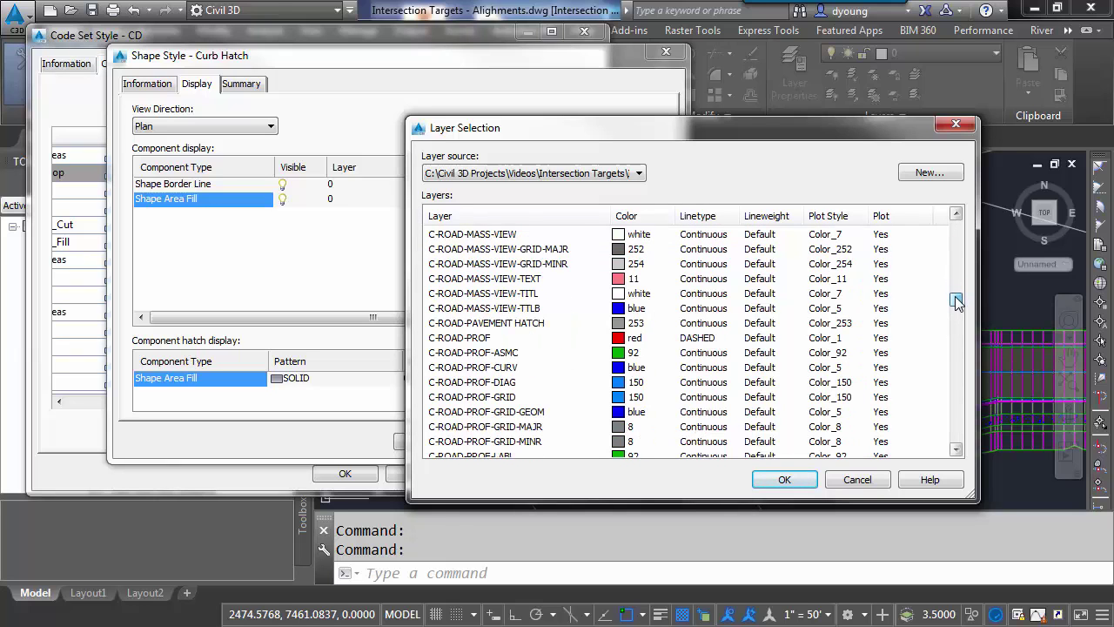
click(542, 323)
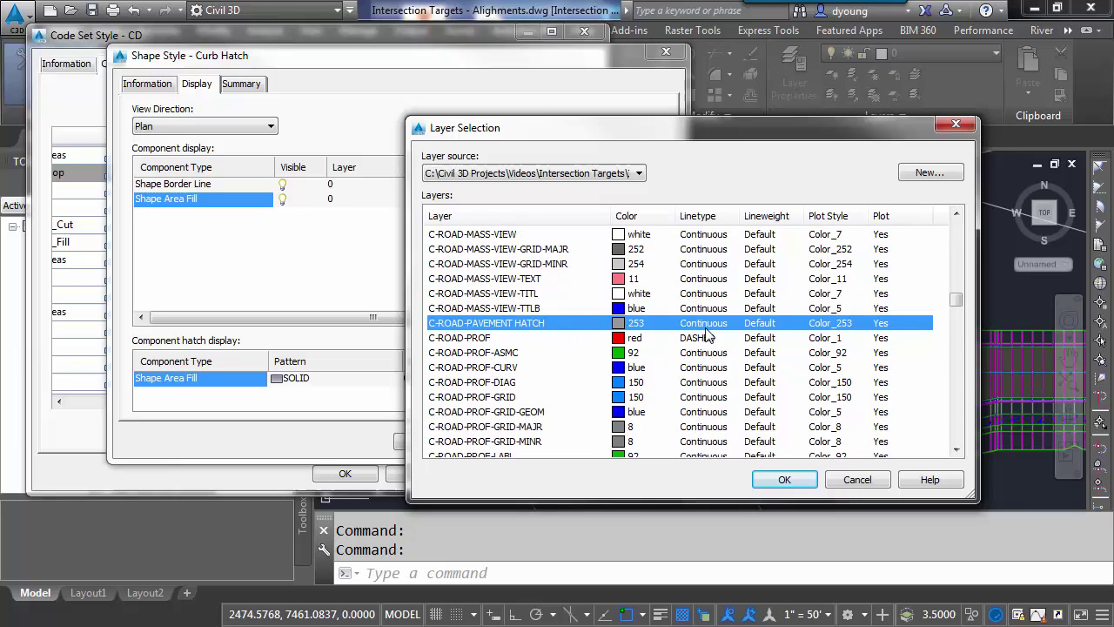
click(780, 479)
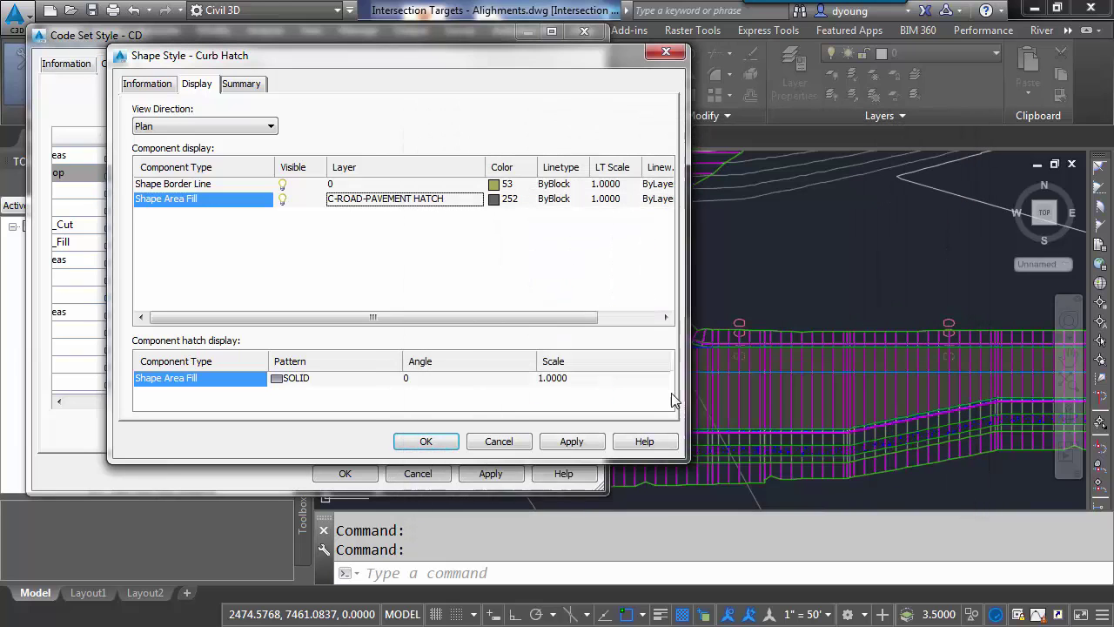
Set the Curb Hatch fill colour to 43, assign it to Curb, and apply the changes
click(496, 200)
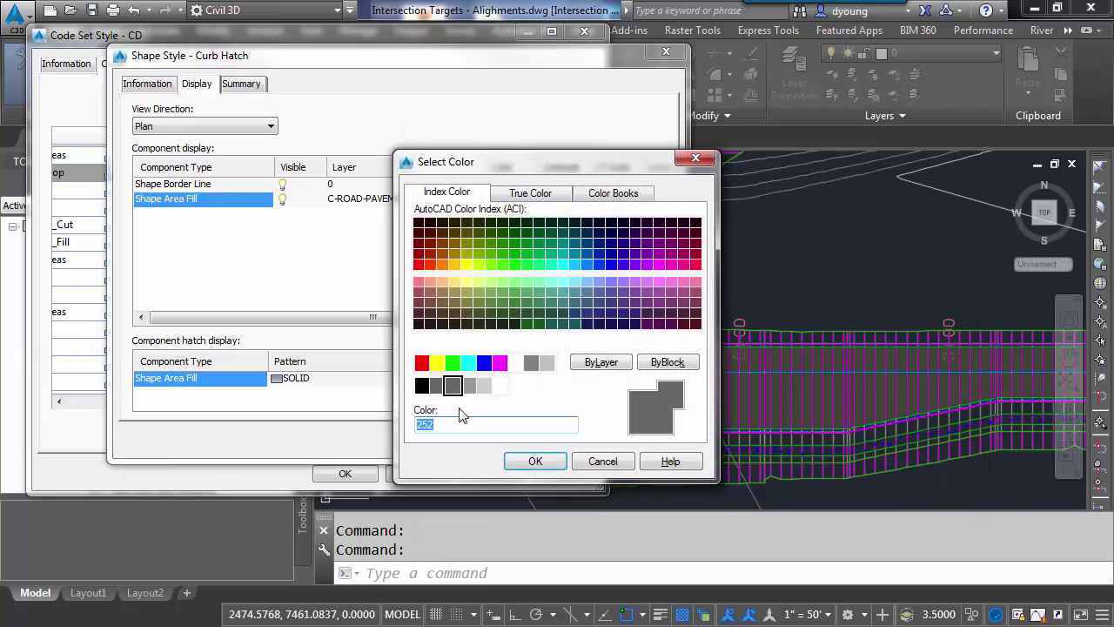
click(454, 291)
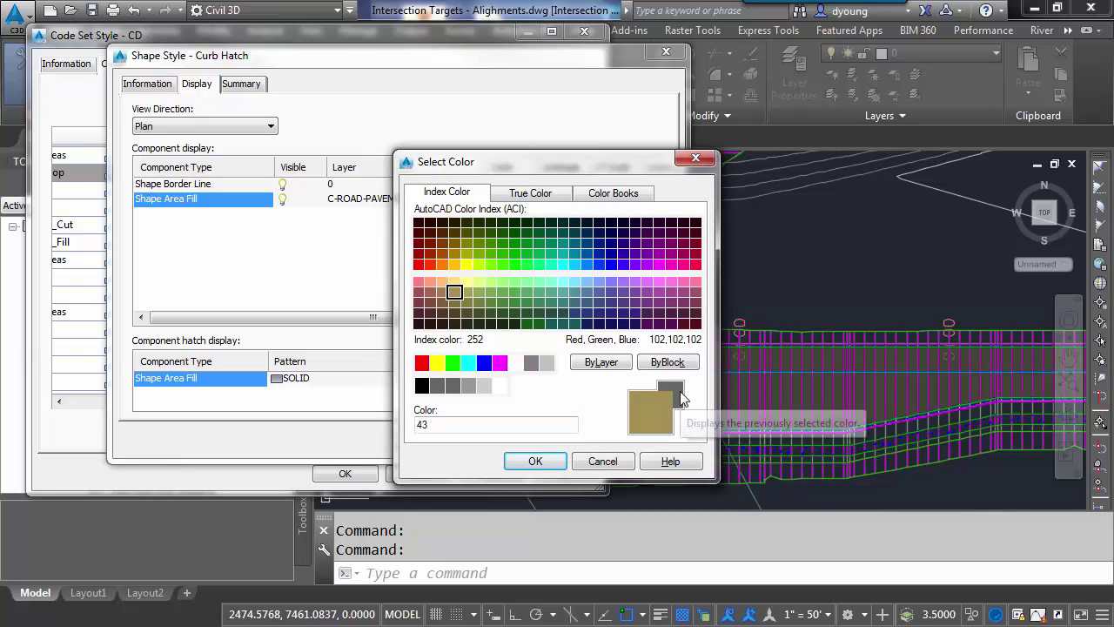
click(536, 461)
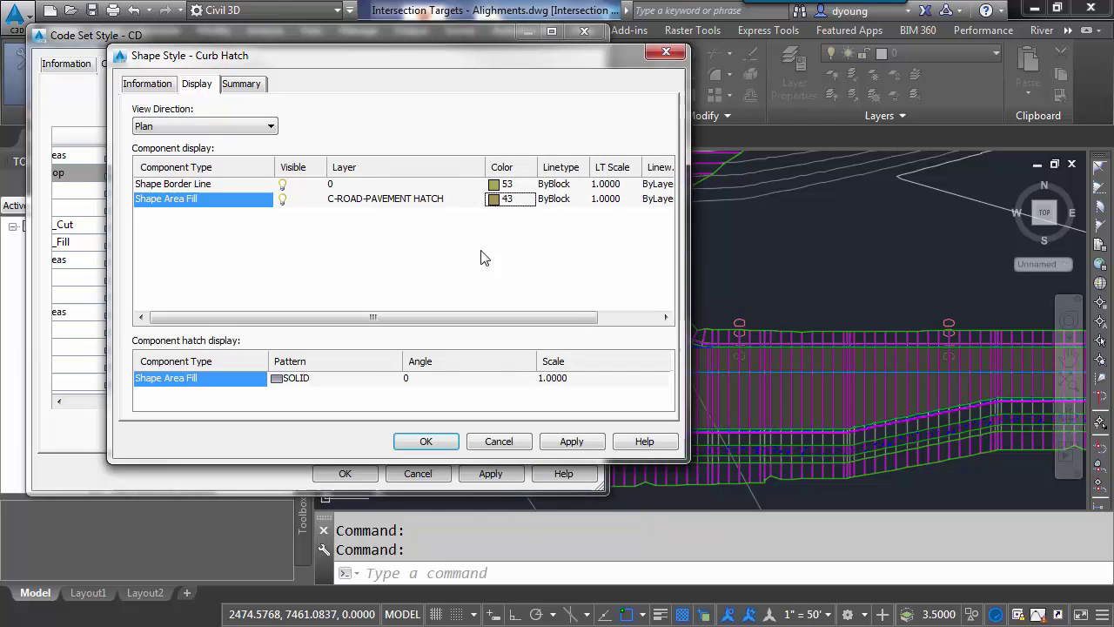
click(425, 441)
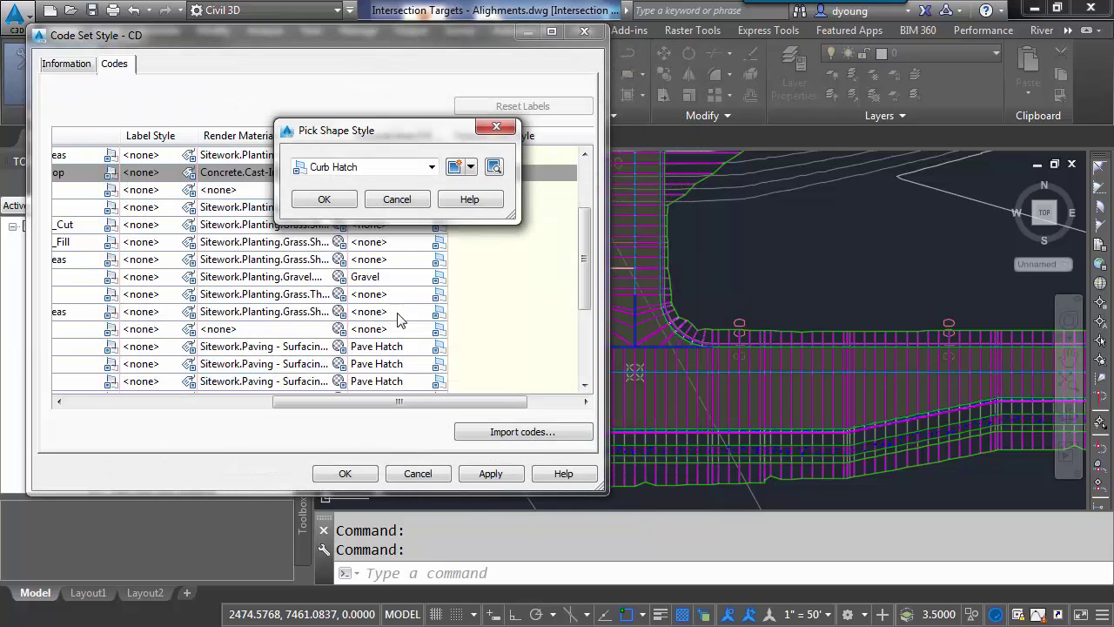
click(340, 200)
click(490, 476)
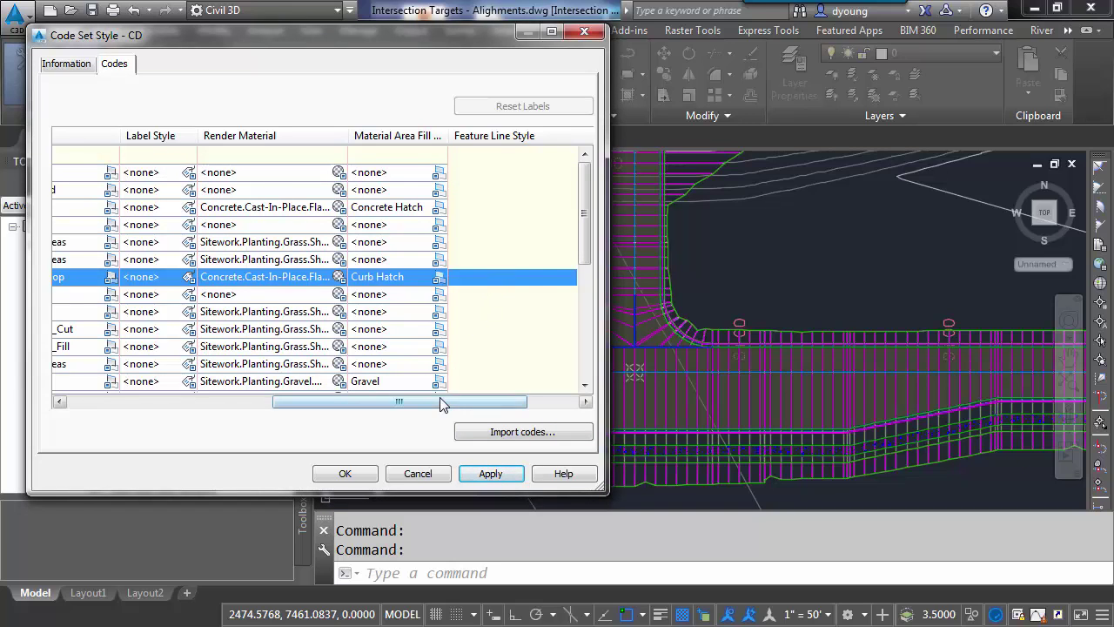
Select the Sidewalk code and edit its Concrete Hatch material area fill style
drag(442, 402, 366, 403)
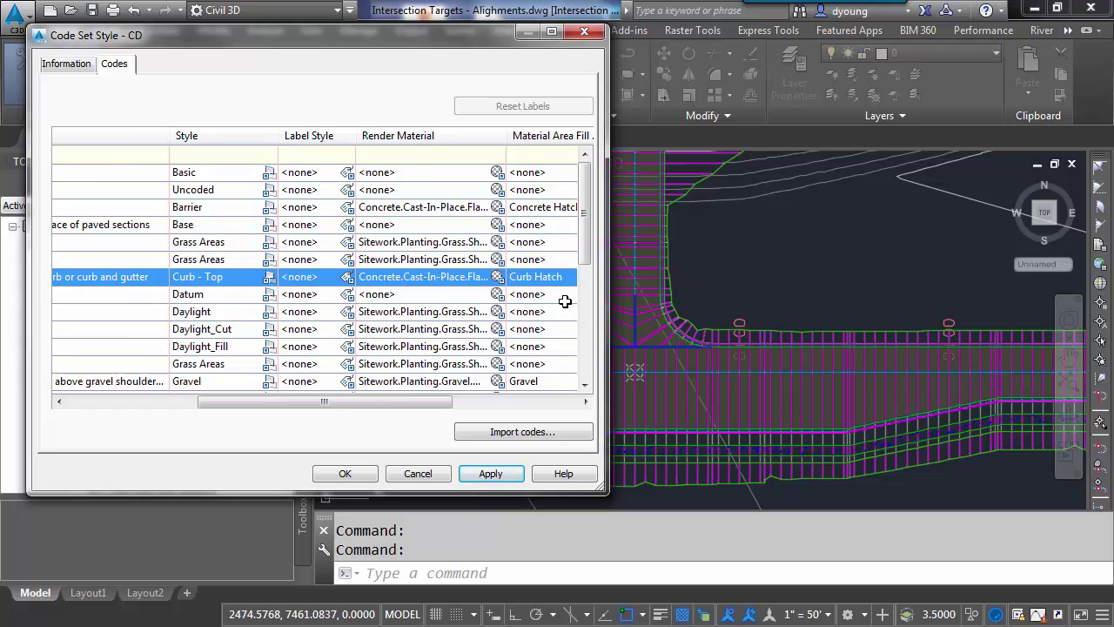
drag(361, 403, 328, 407)
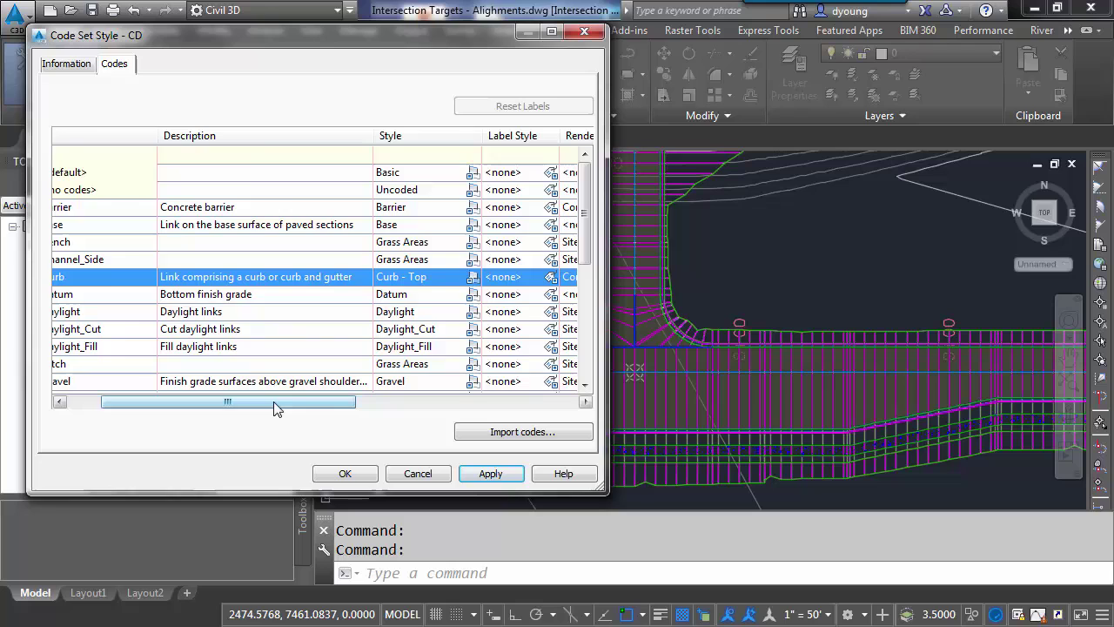
drag(275, 409, 212, 402)
drag(585, 240, 585, 335)
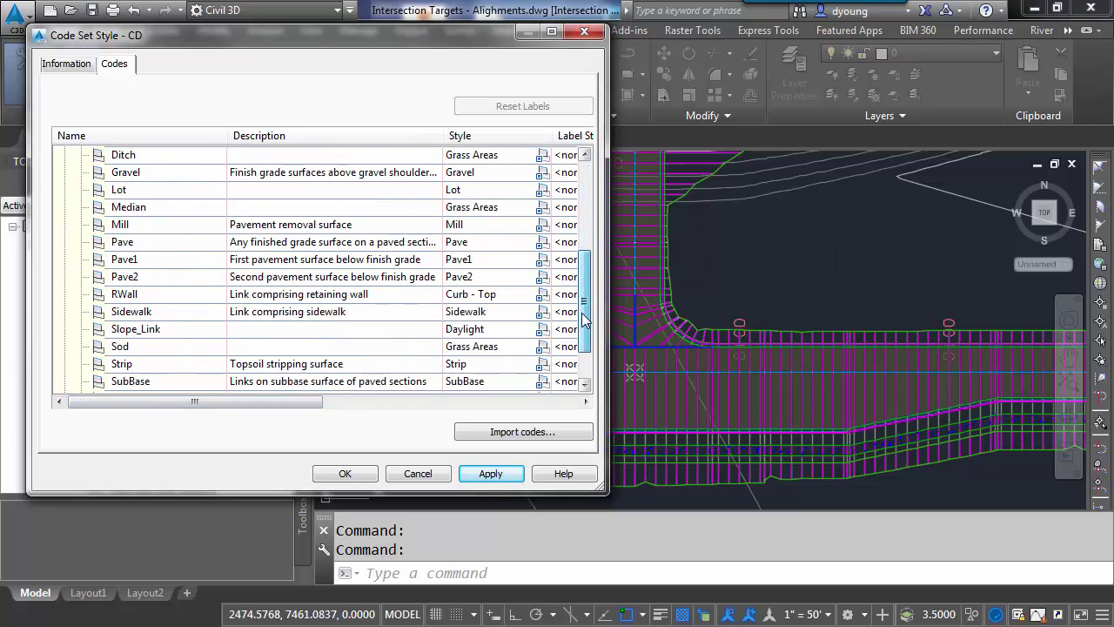
click(178, 313)
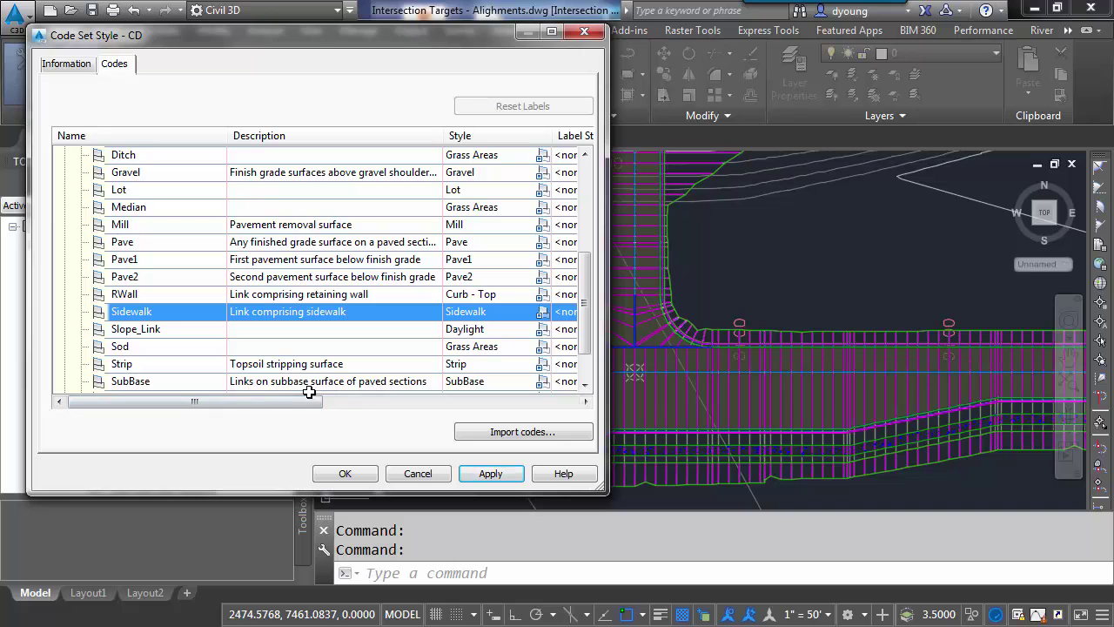
drag(309, 400, 510, 400)
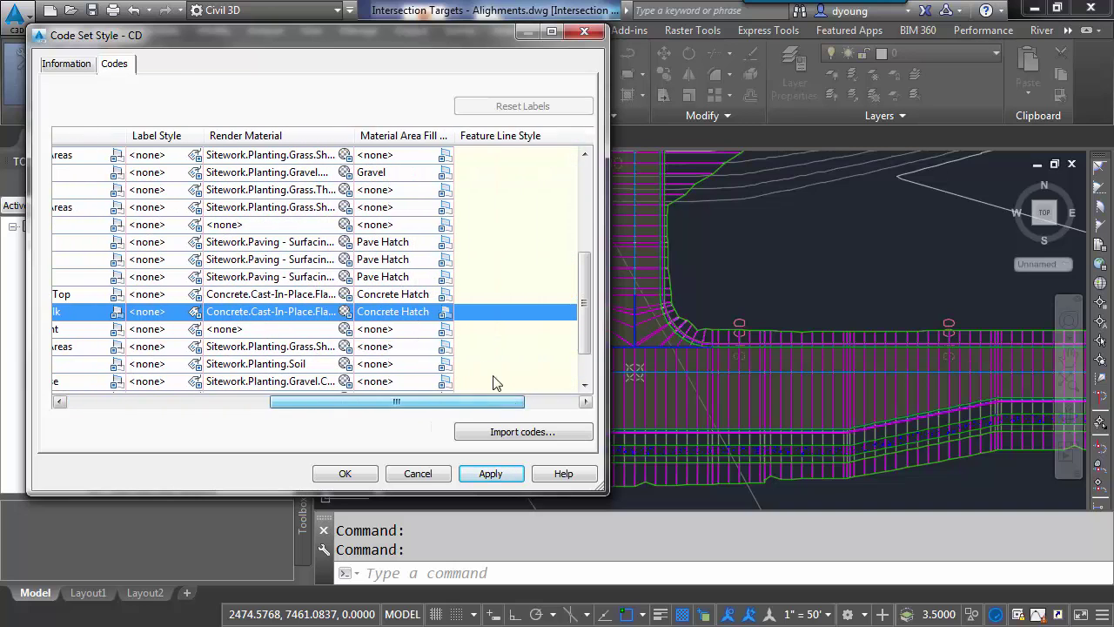
click(444, 312)
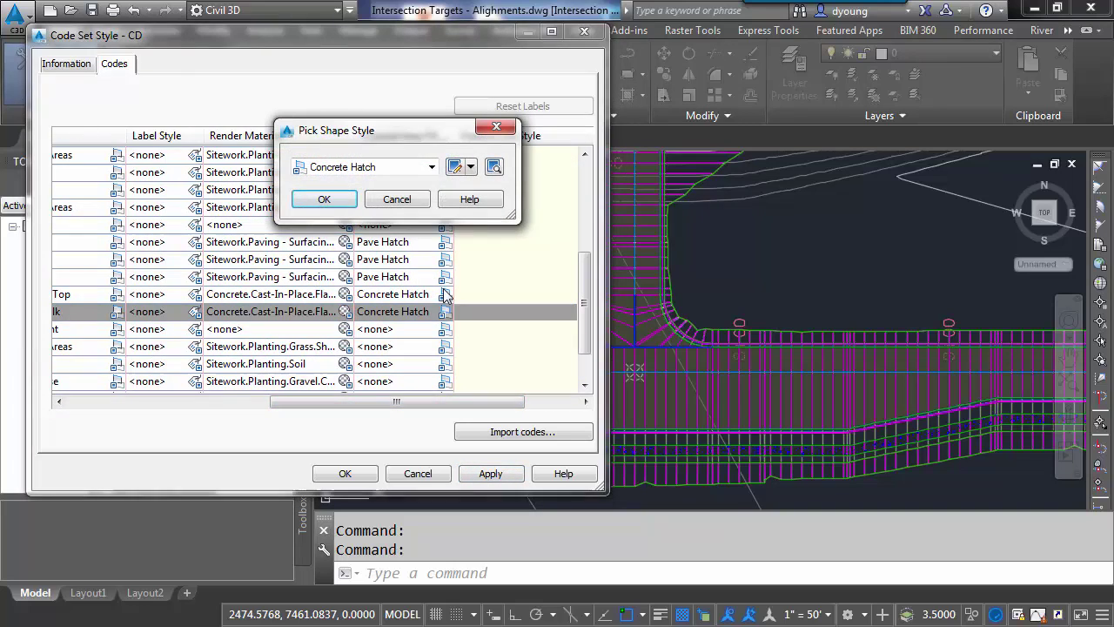
click(450, 167)
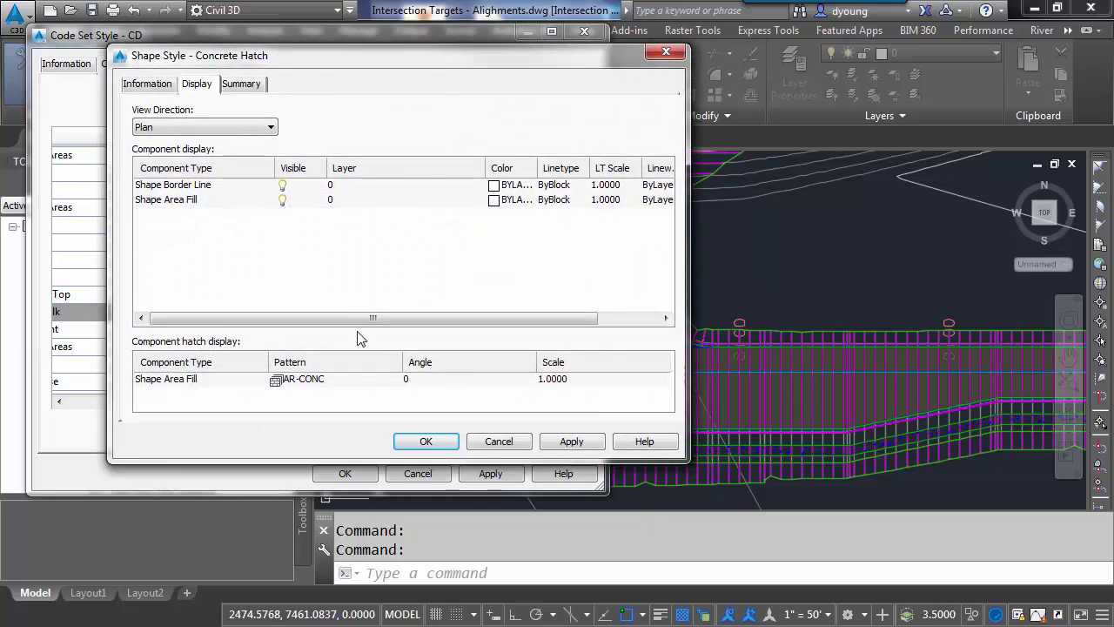
Set the Concrete Hatch fill to pattern ANSI31 at scale 12, apply, and close
double_click(343, 381)
click(432, 239)
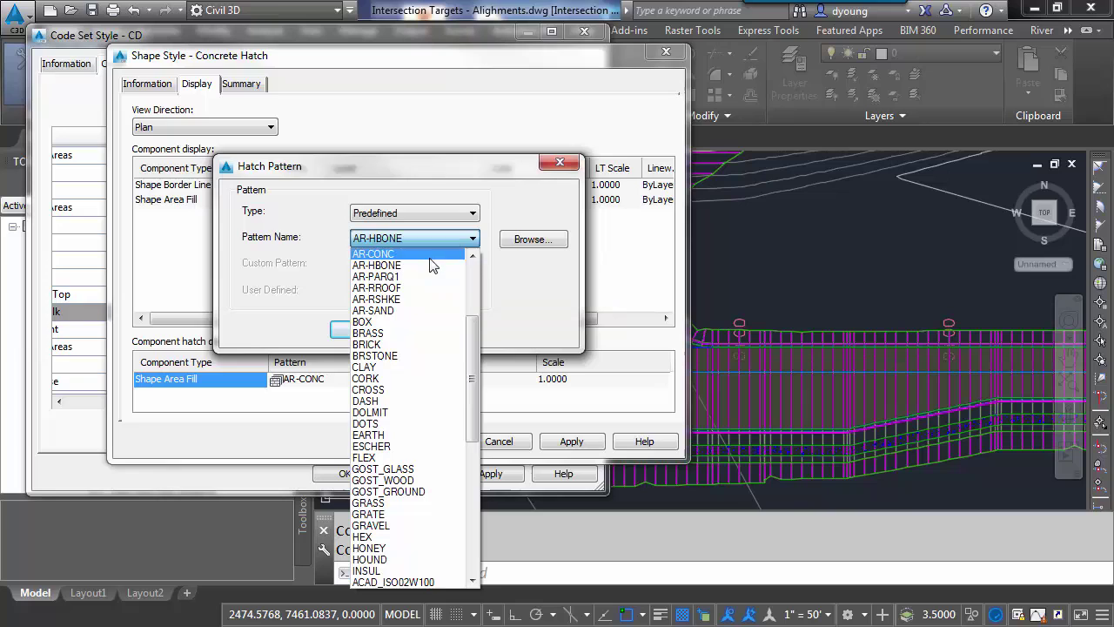
scroll(432, 265, up, 5)
click(389, 277)
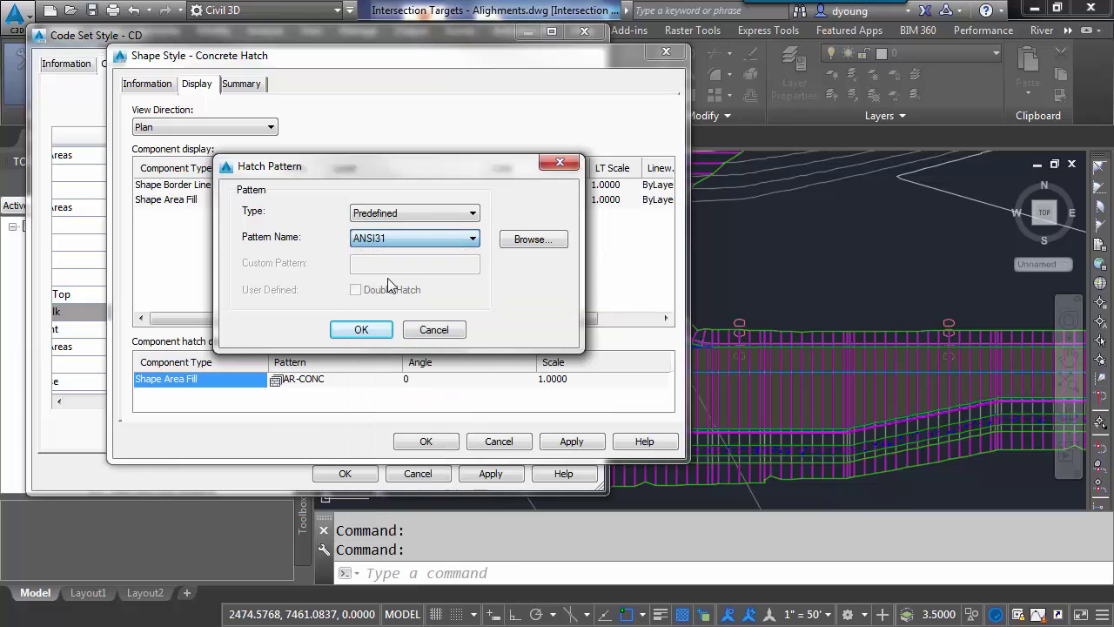
click(361, 329)
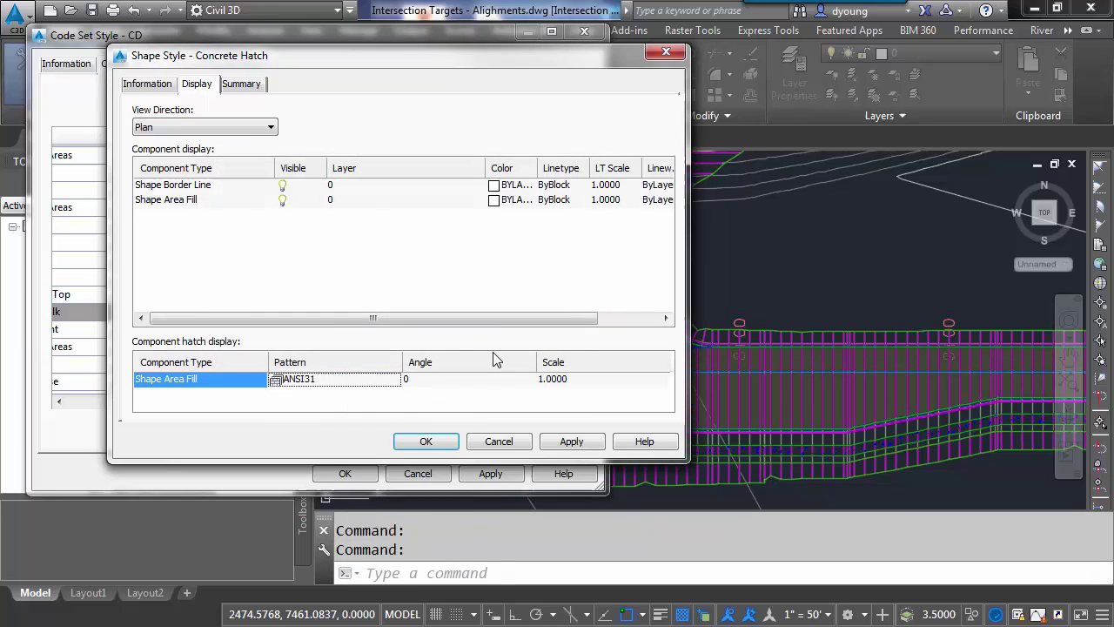
click(570, 381)
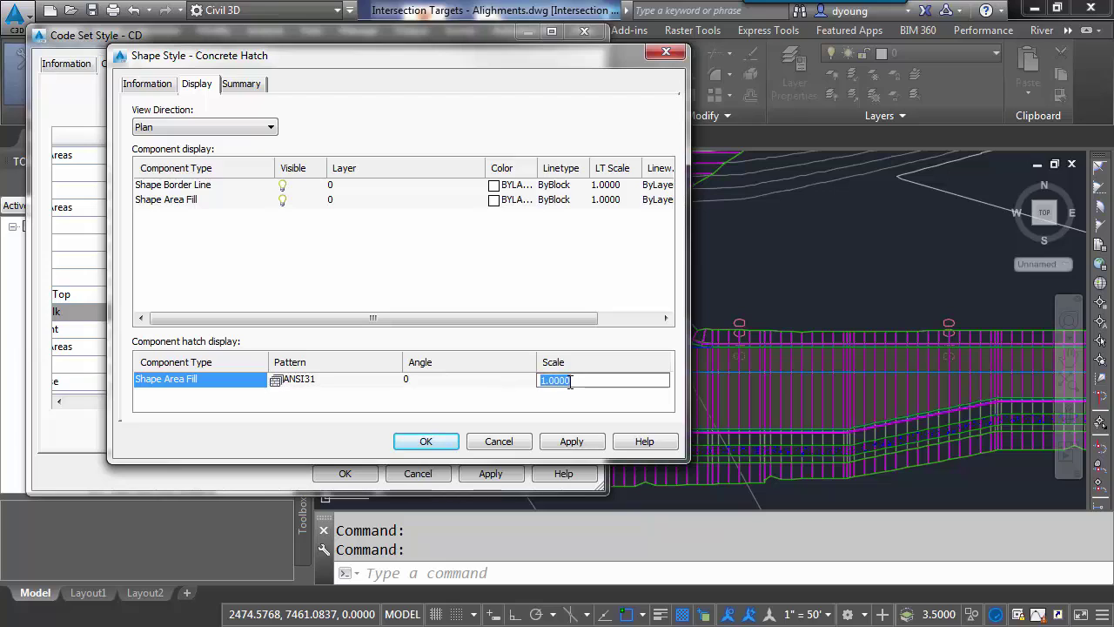
text(12)
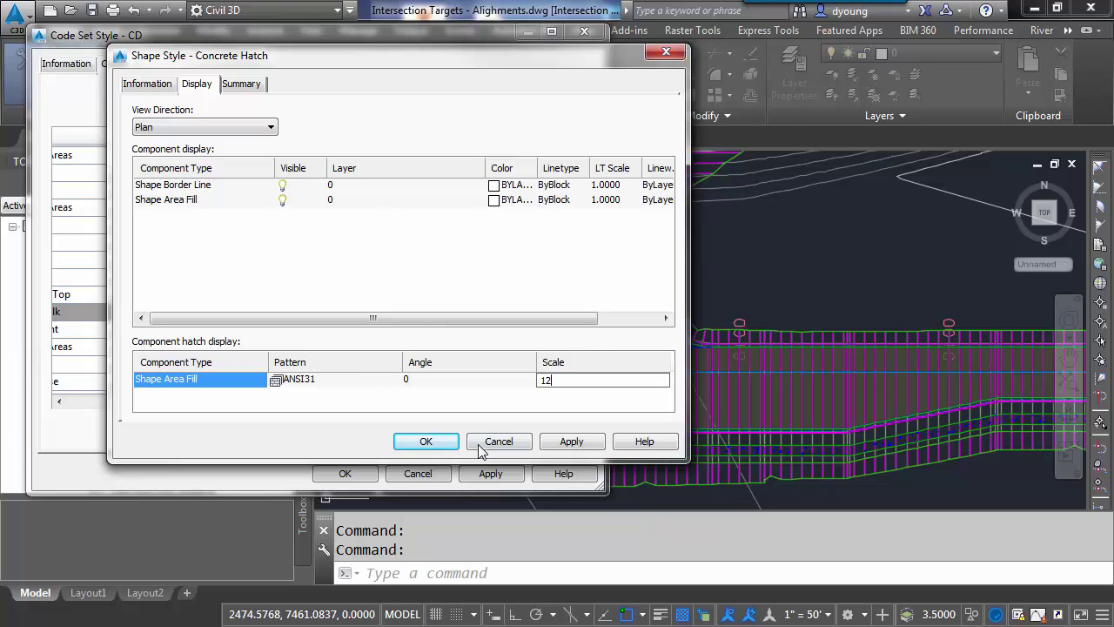
click(435, 444)
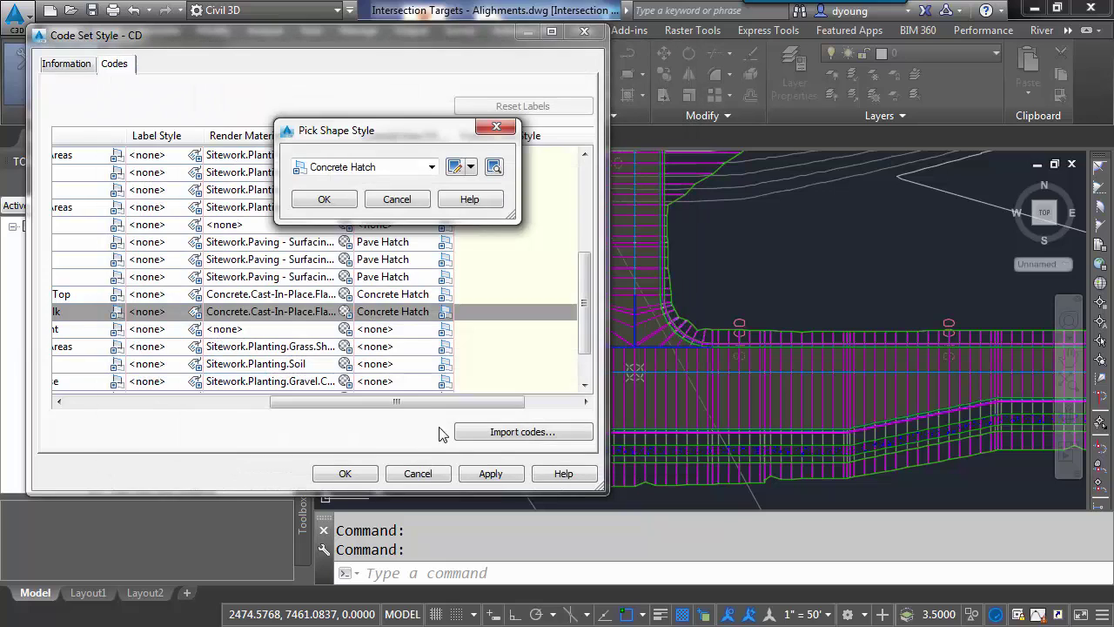
click(331, 200)
click(486, 473)
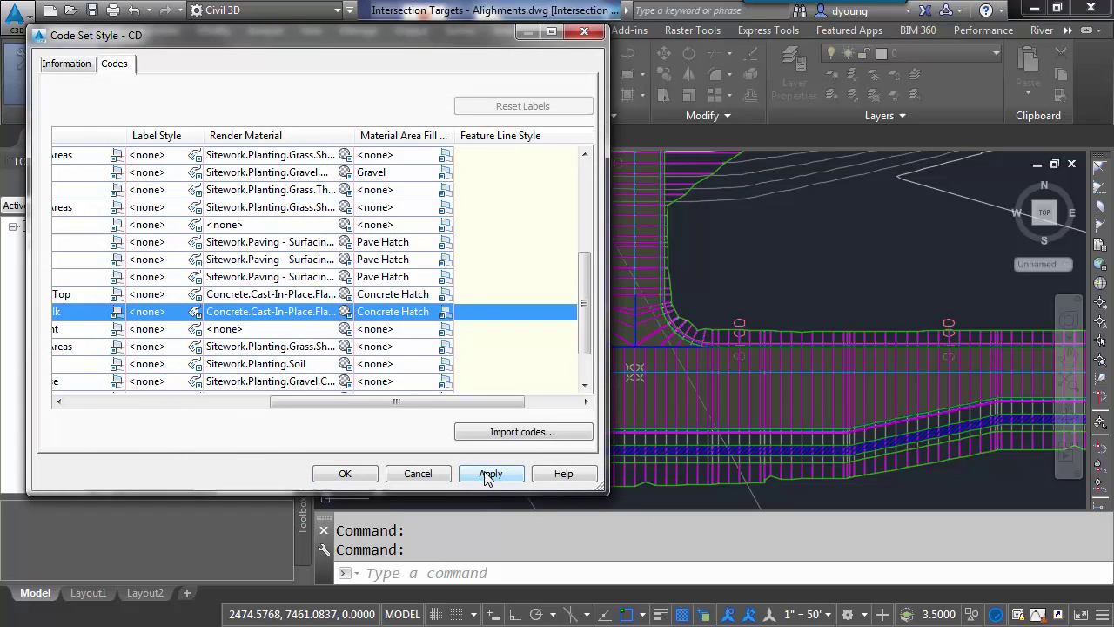
click(344, 473)
scroll(733, 457, up, 5)
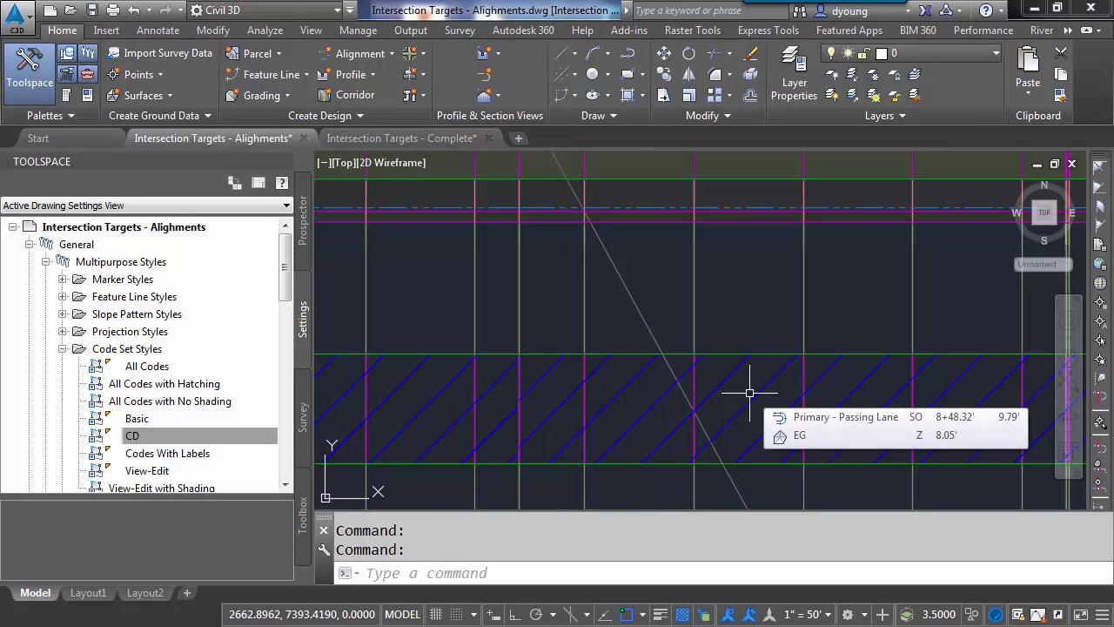
scroll(725, 391, down, 5)
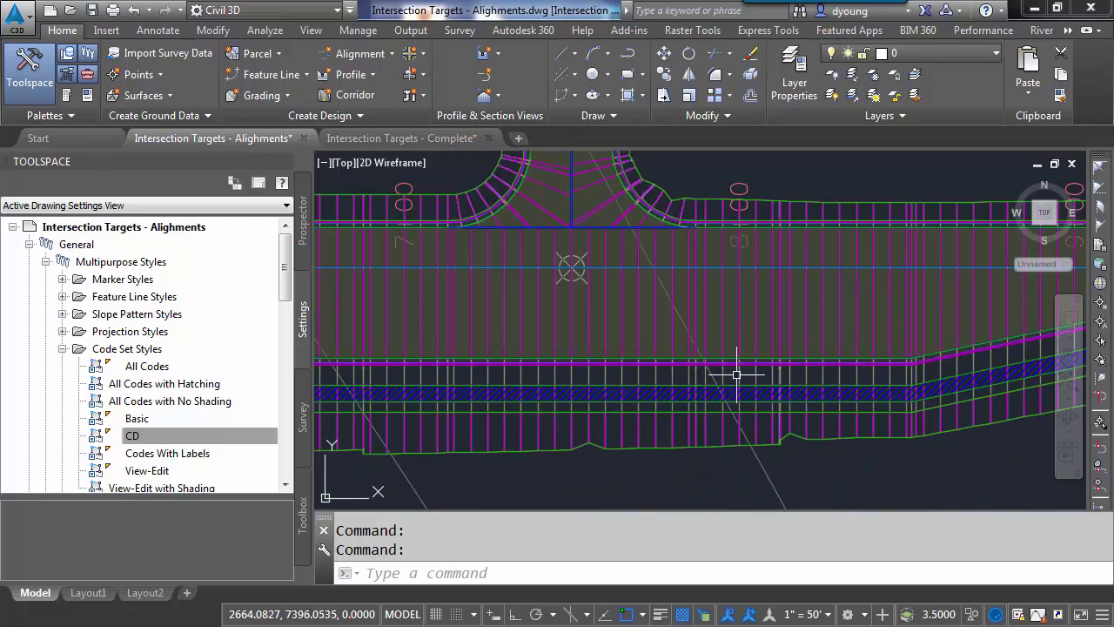
middle_drag(693, 302, 772, 323)
mouse_move(772, 323)
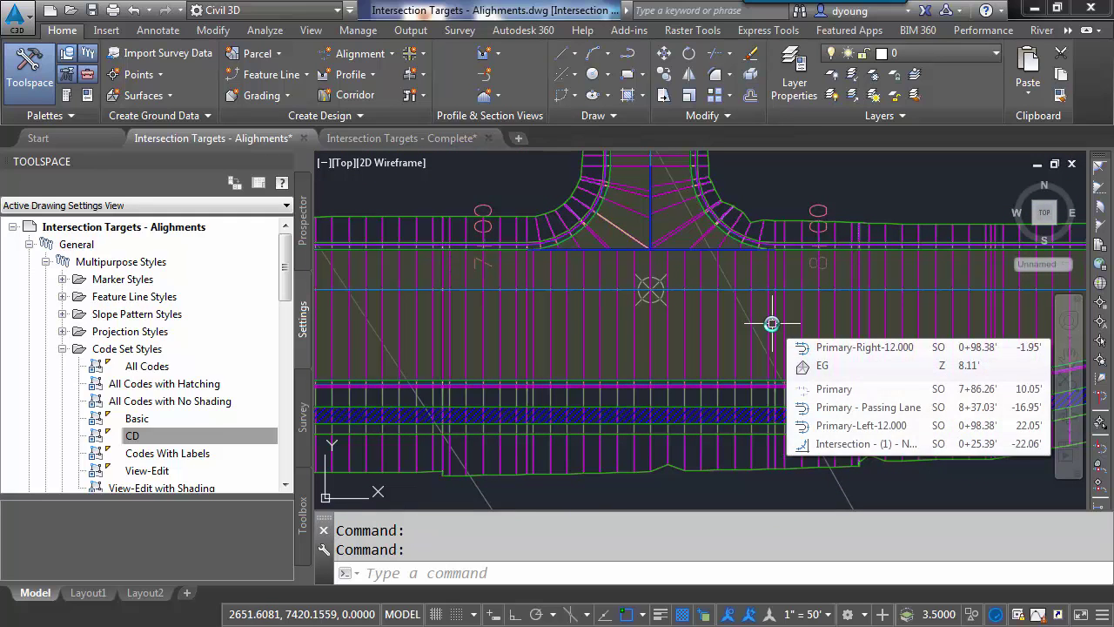
click(133, 9)
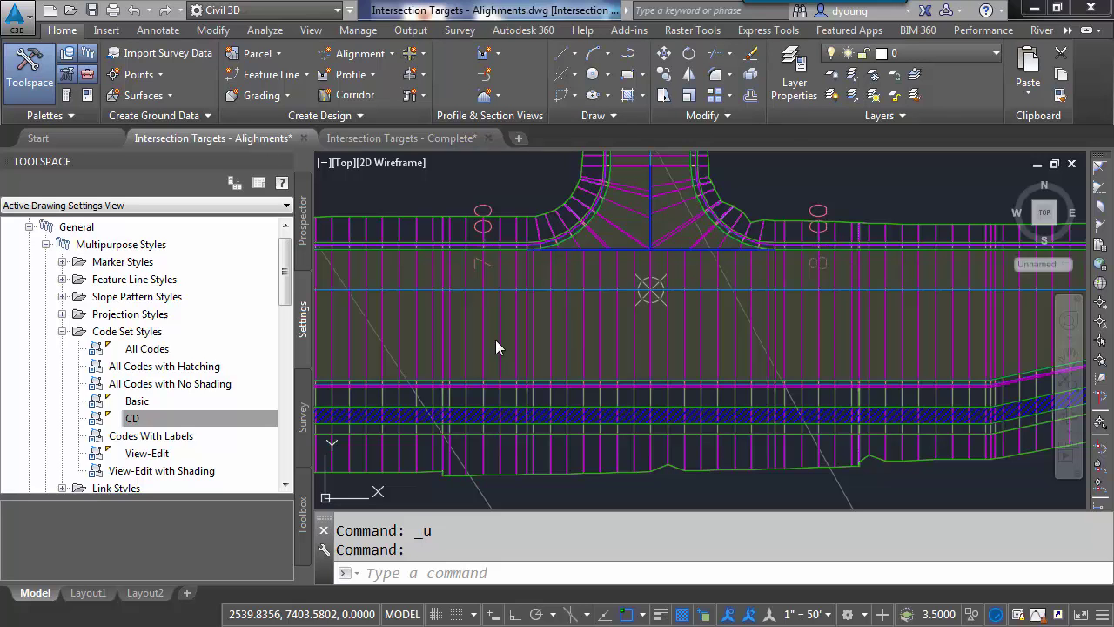
Select all CD Link codes from <default> through Top and set their style to _No Display
double_click(170, 420)
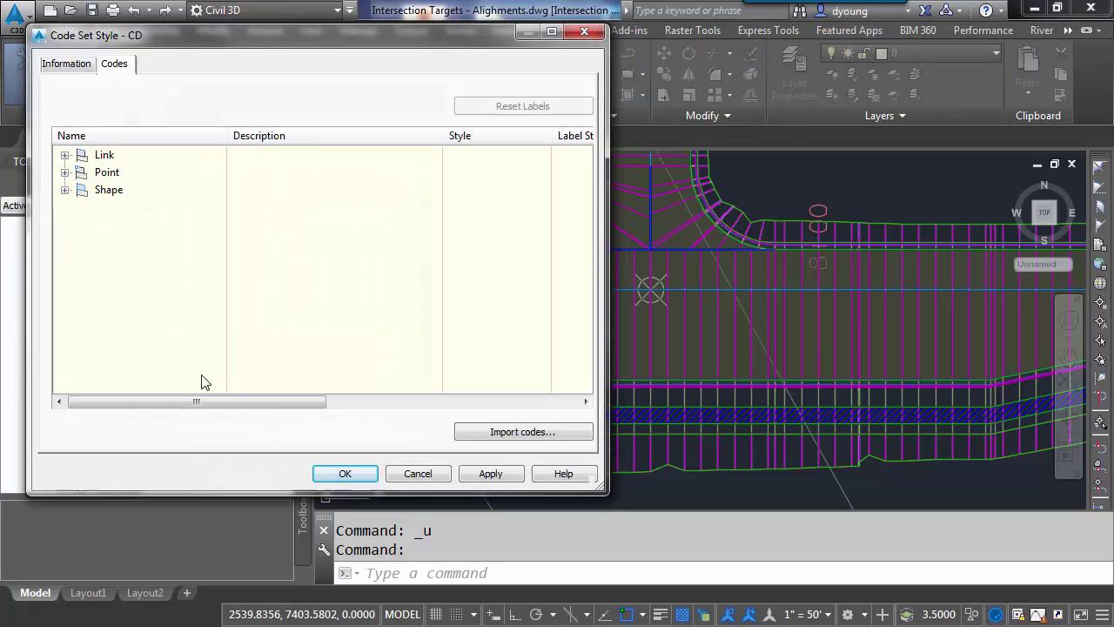
click(64, 155)
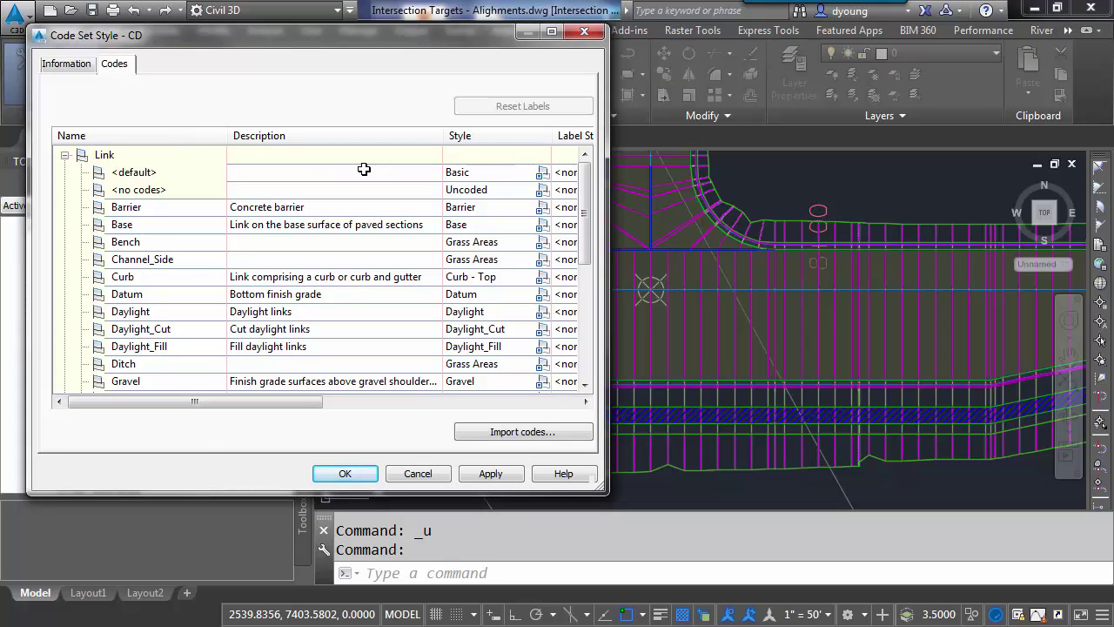
click(193, 174)
scroll(198, 243, down, 5)
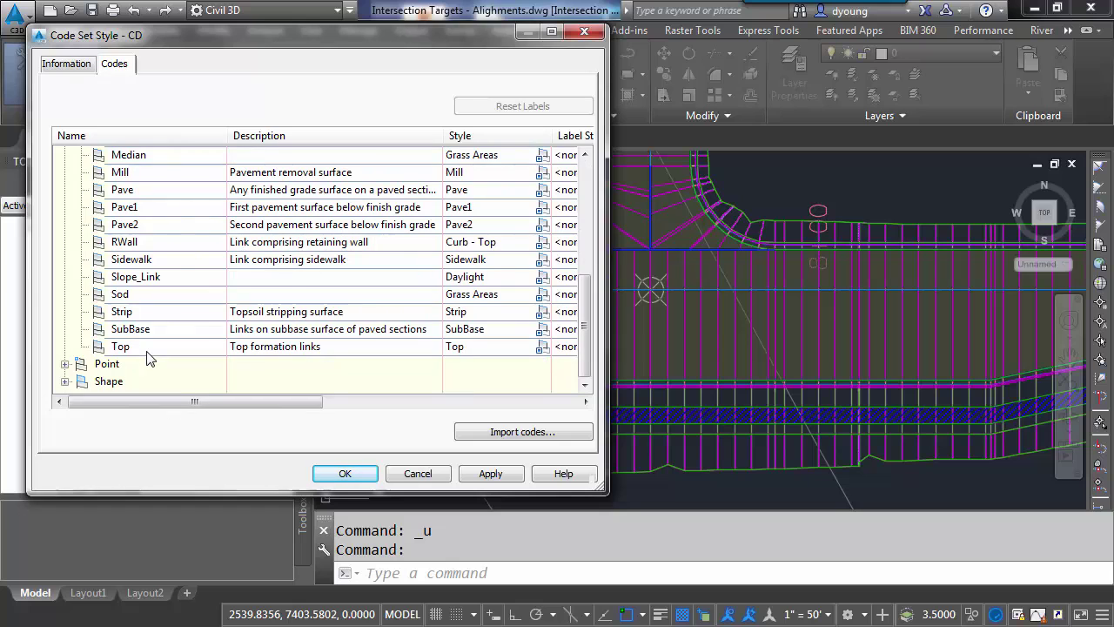
shift+click(147, 351)
scroll(174, 241, up, 5)
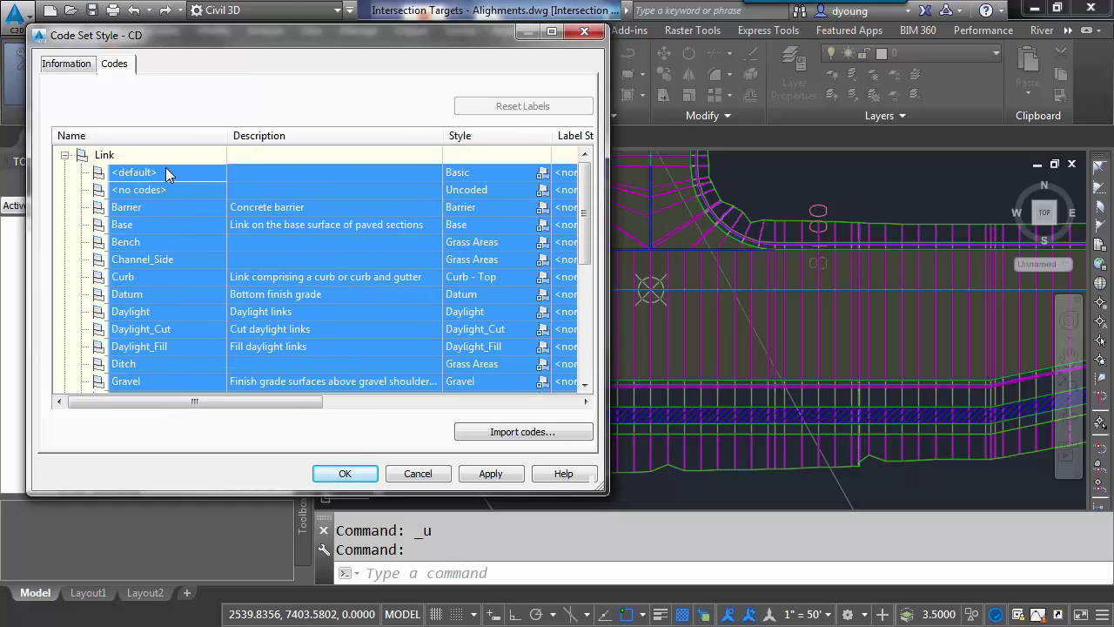
click(542, 173)
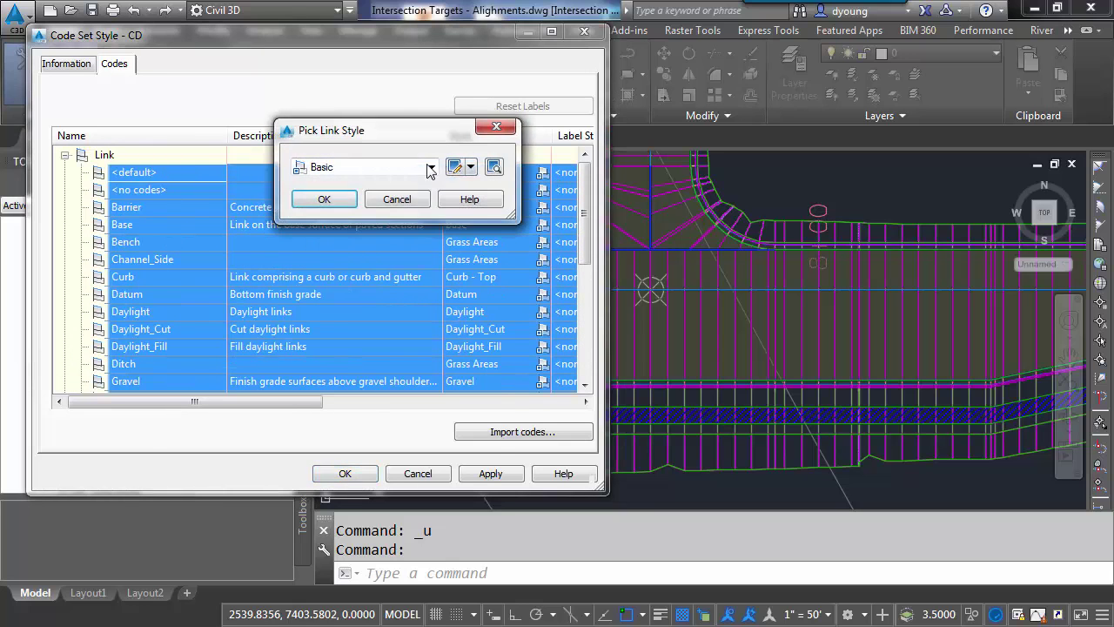
click(431, 167)
click(353, 184)
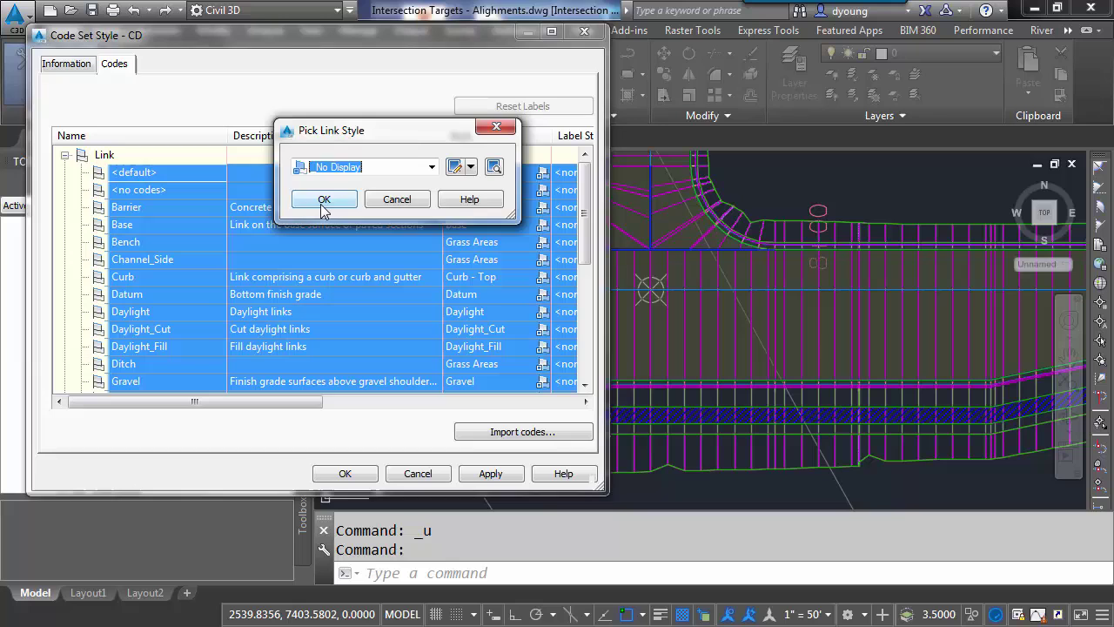
click(327, 199)
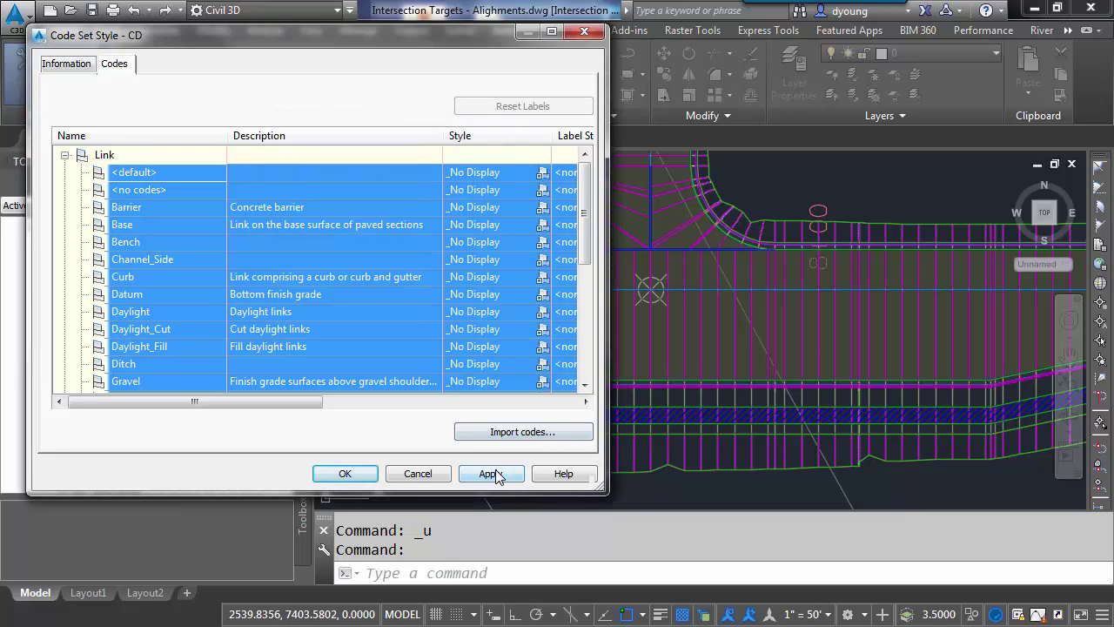
click(345, 473)
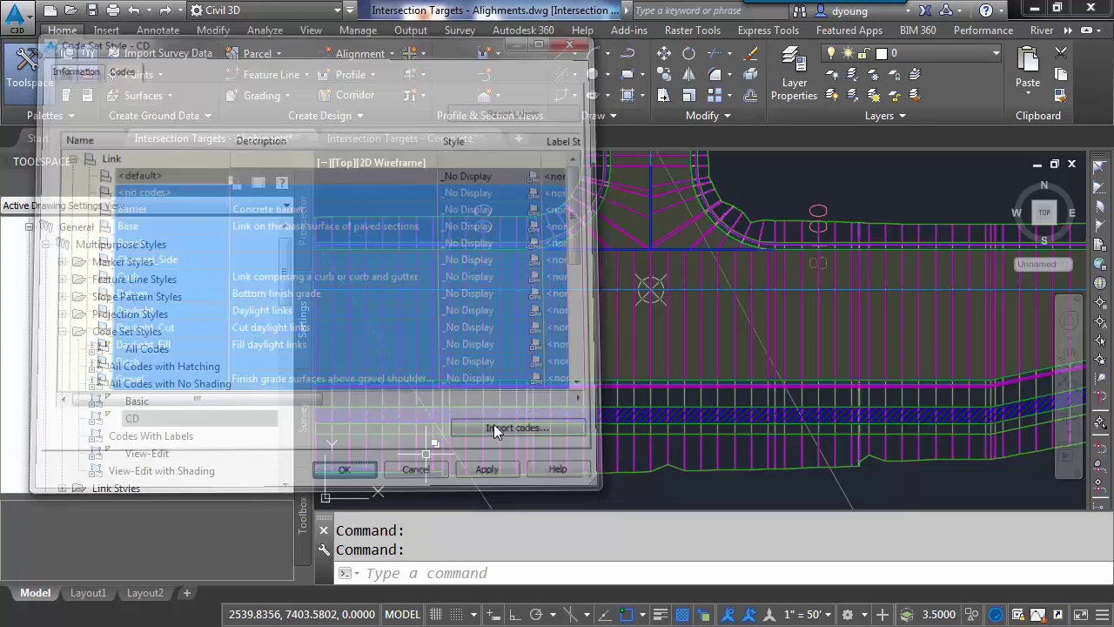
mouse_move(768, 401)
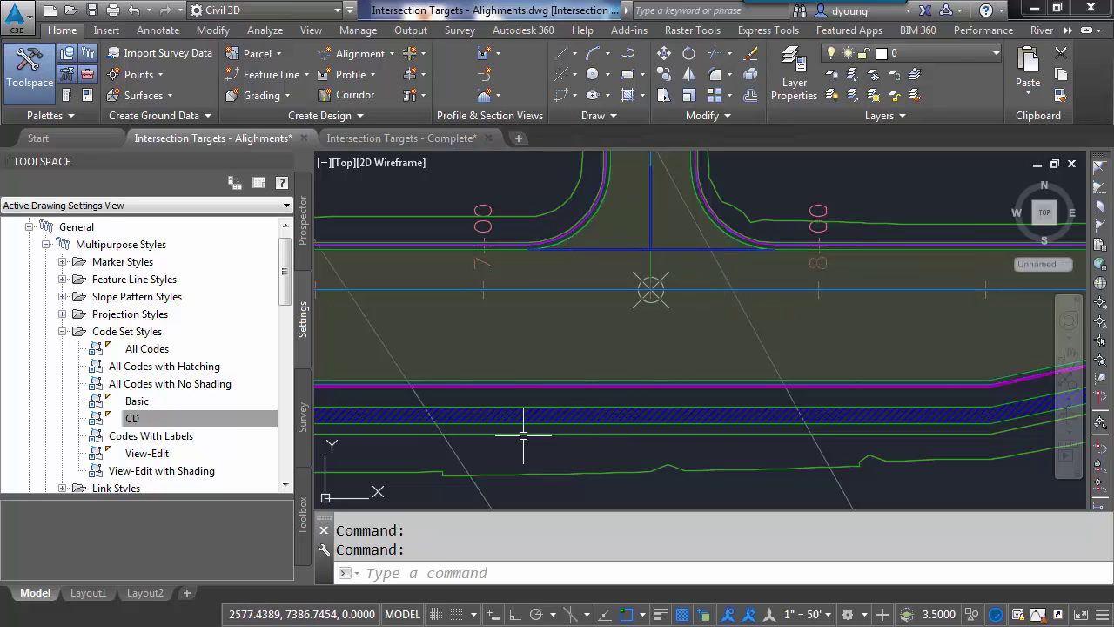
mouse_move(609, 432)
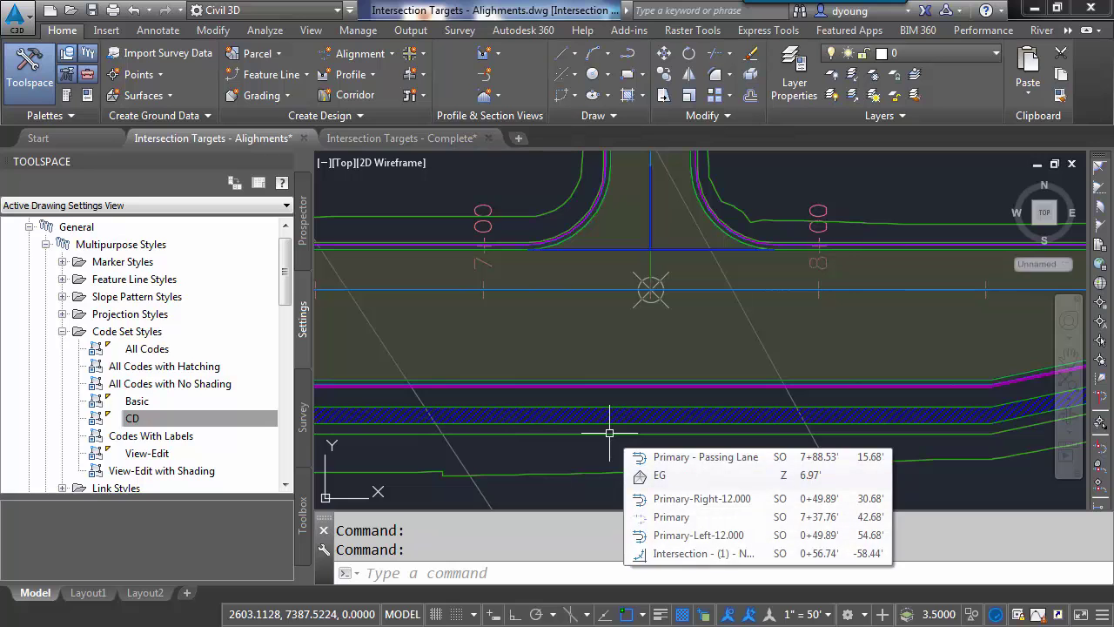
scroll(502, 348, down, 2)
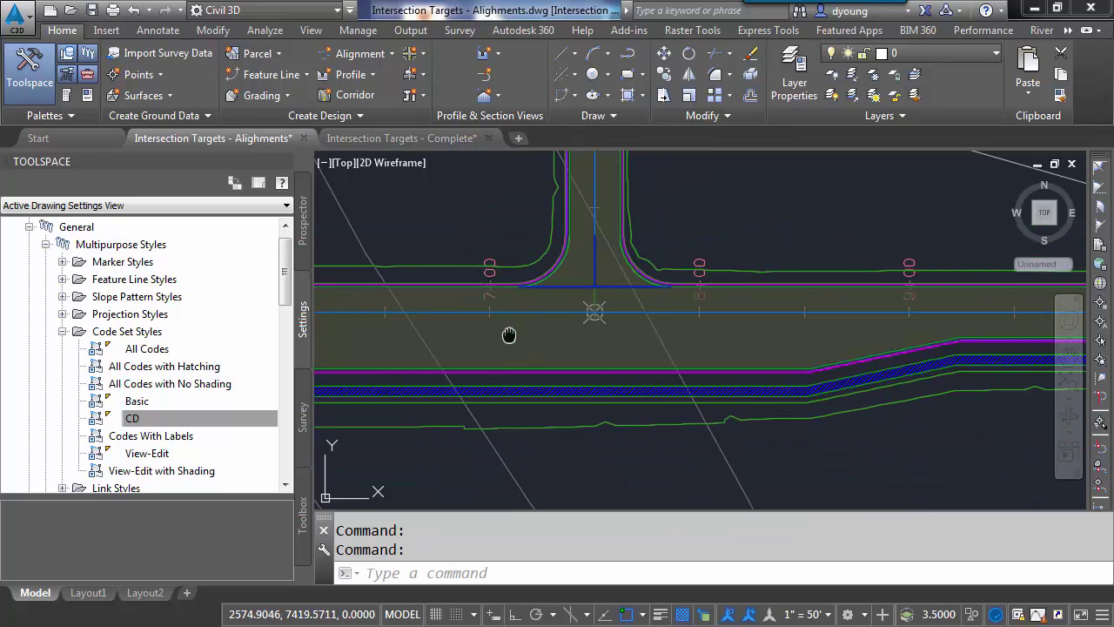
middle_drag(510, 331, 1038, 308)
middle_drag(599, 308, 386, 283)
mouse_move(895, 298)
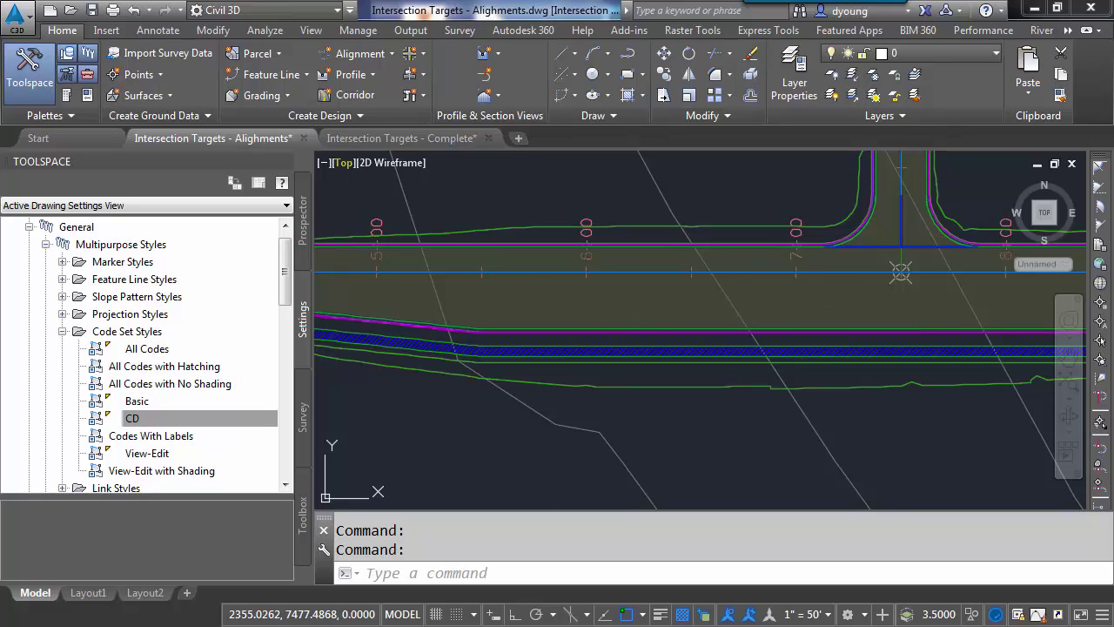
double_click(900, 273)
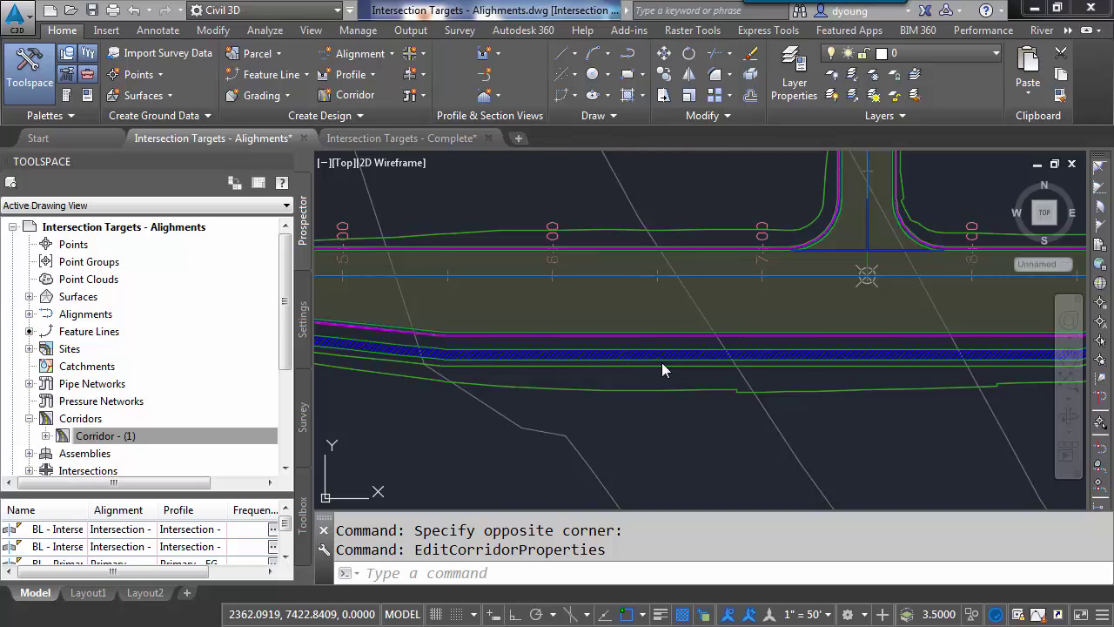
Expand Feature Line Styles and inspect the Sidewalk style, closing it unchanged
click(304, 313)
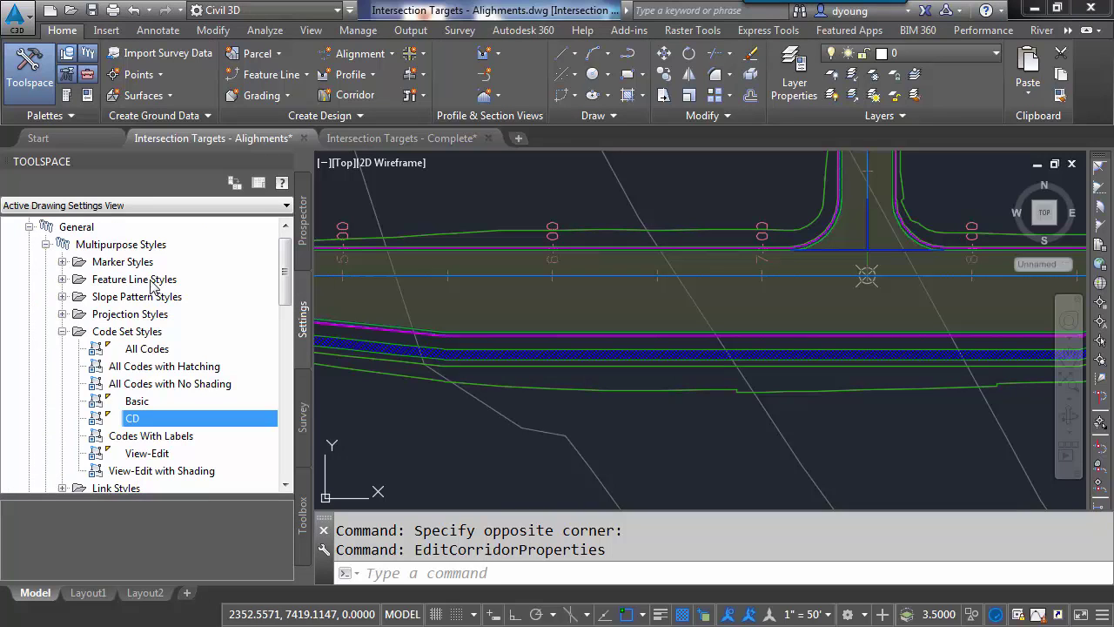
click(62, 279)
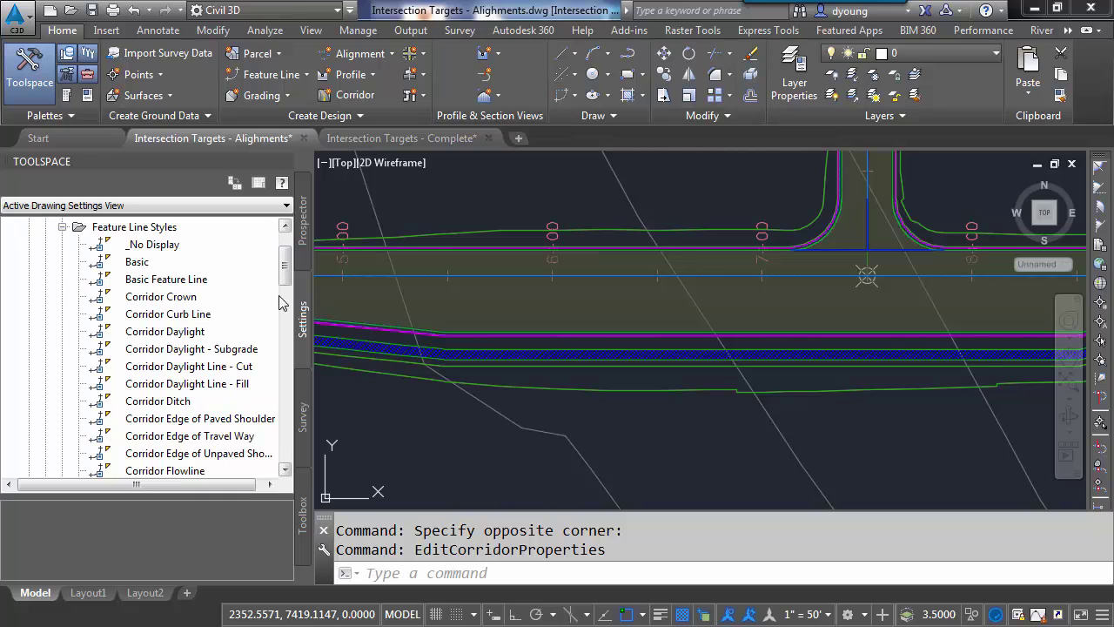
drag(285, 275, 285, 324)
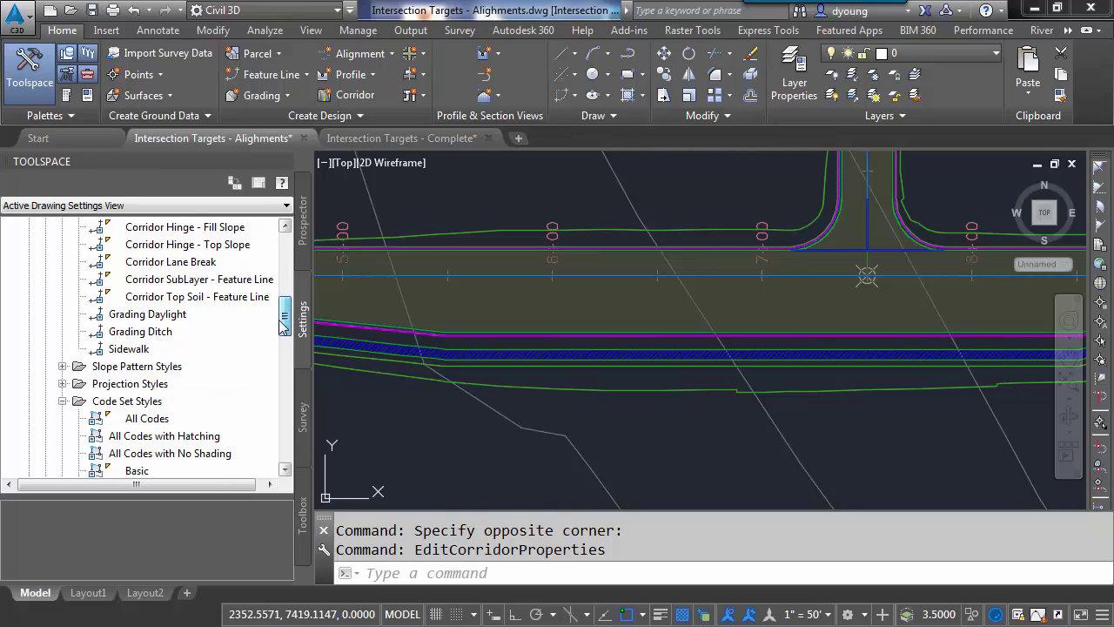
double_click(137, 348)
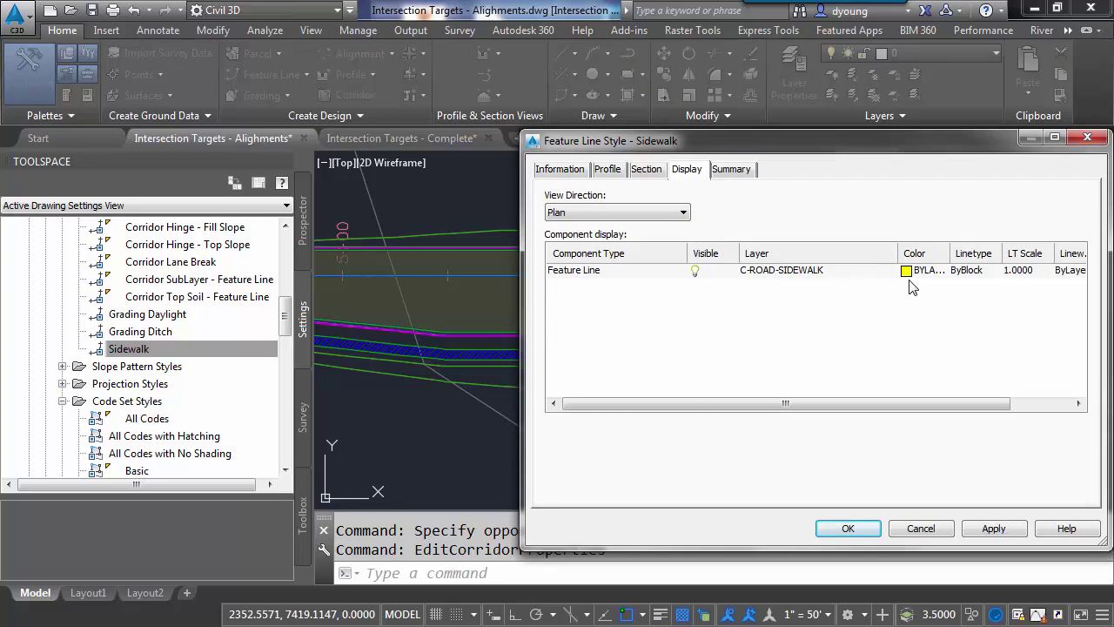
click(846, 528)
Change the Corridor Curb Line feature line style's plan colour to 32
drag(293, 311, 292, 271)
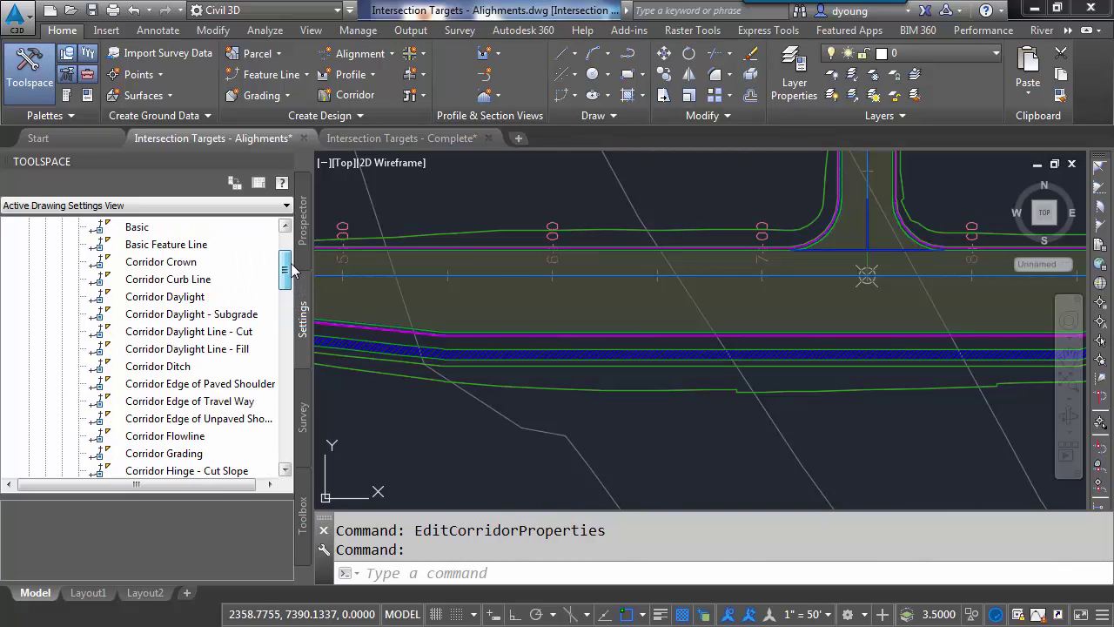
double_click(199, 280)
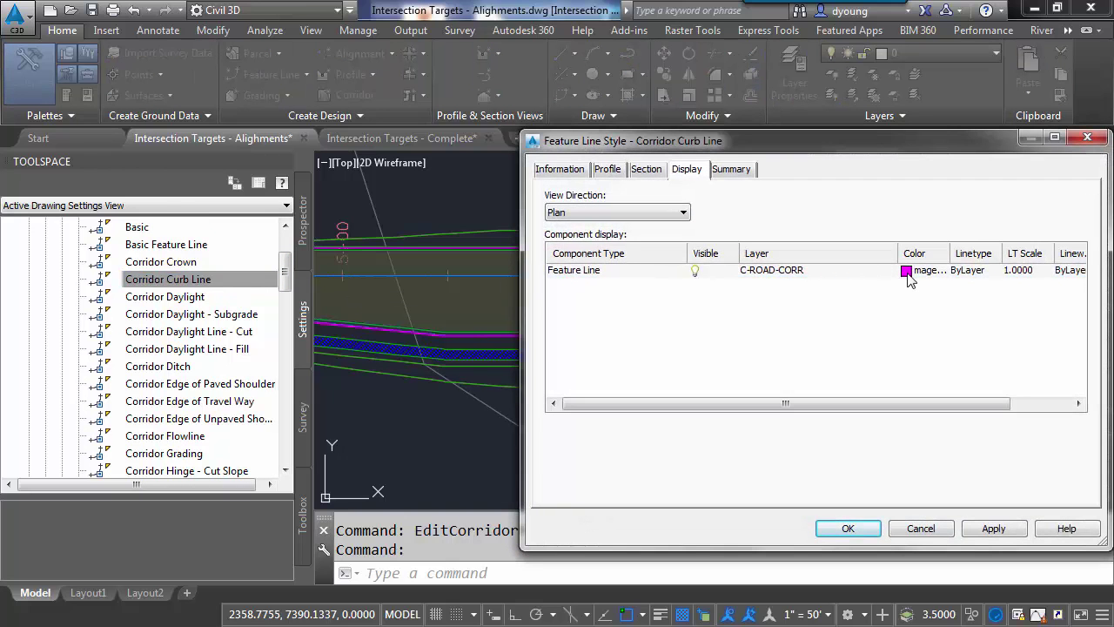
click(906, 272)
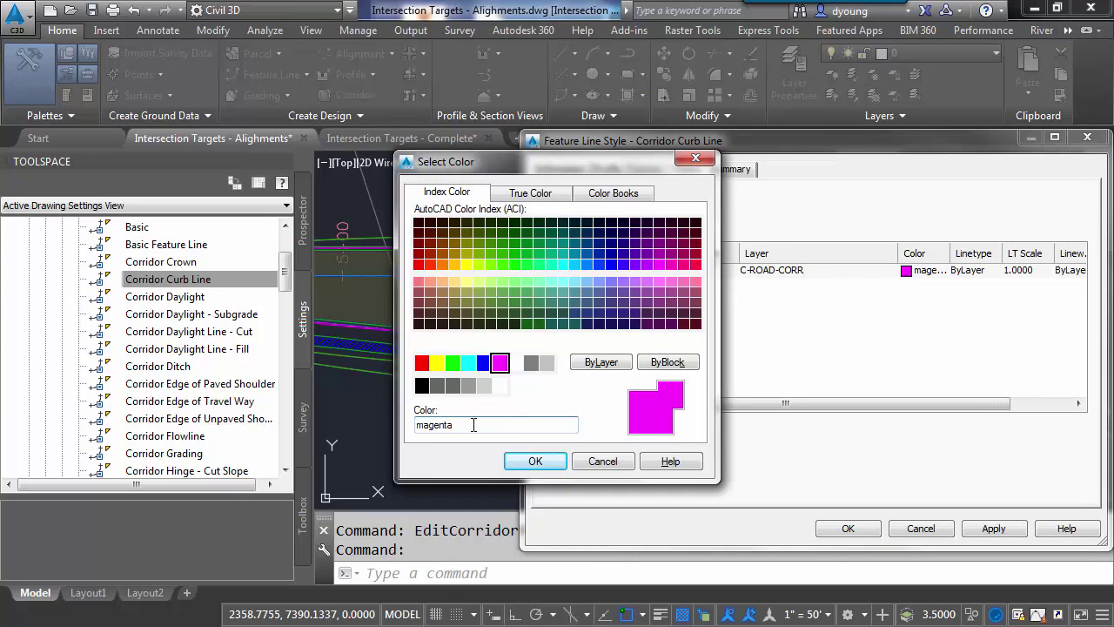
double_click(475, 424)
text(32)
click(536, 462)
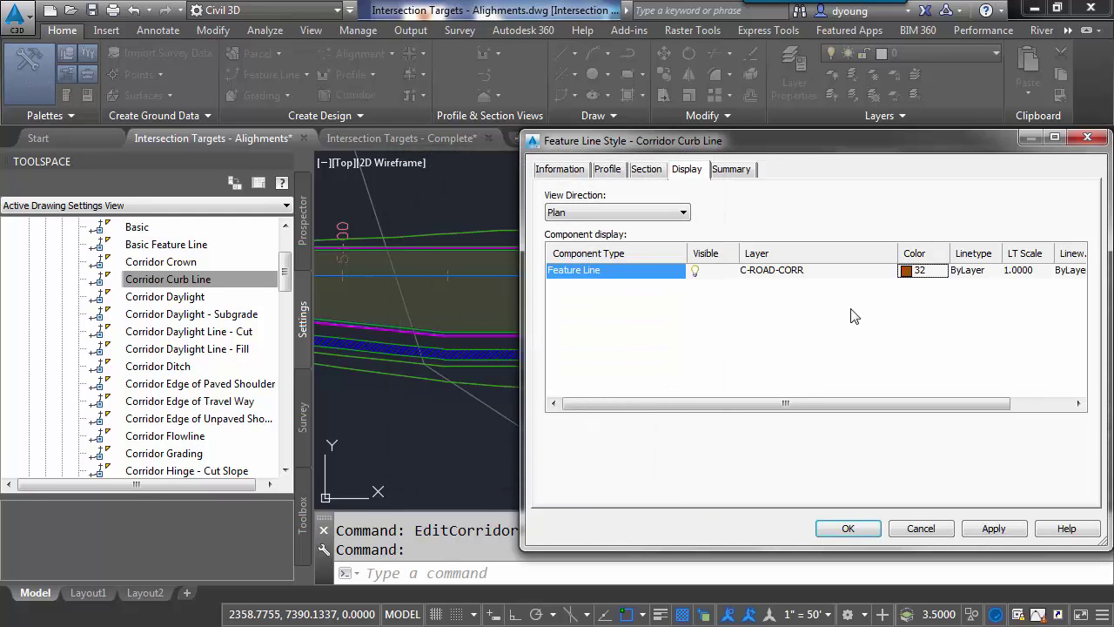
click(846, 530)
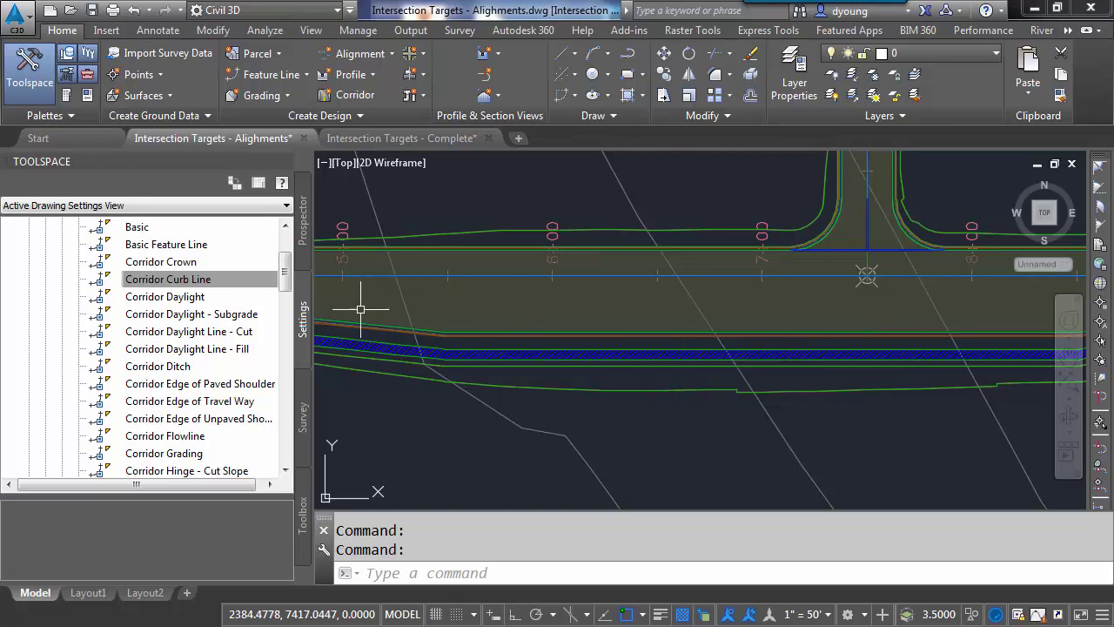
In the CD code set, give point codes Sidewalk_In and Sidewalk_Out the Sidewalk feature line style
drag(285, 272, 285, 338)
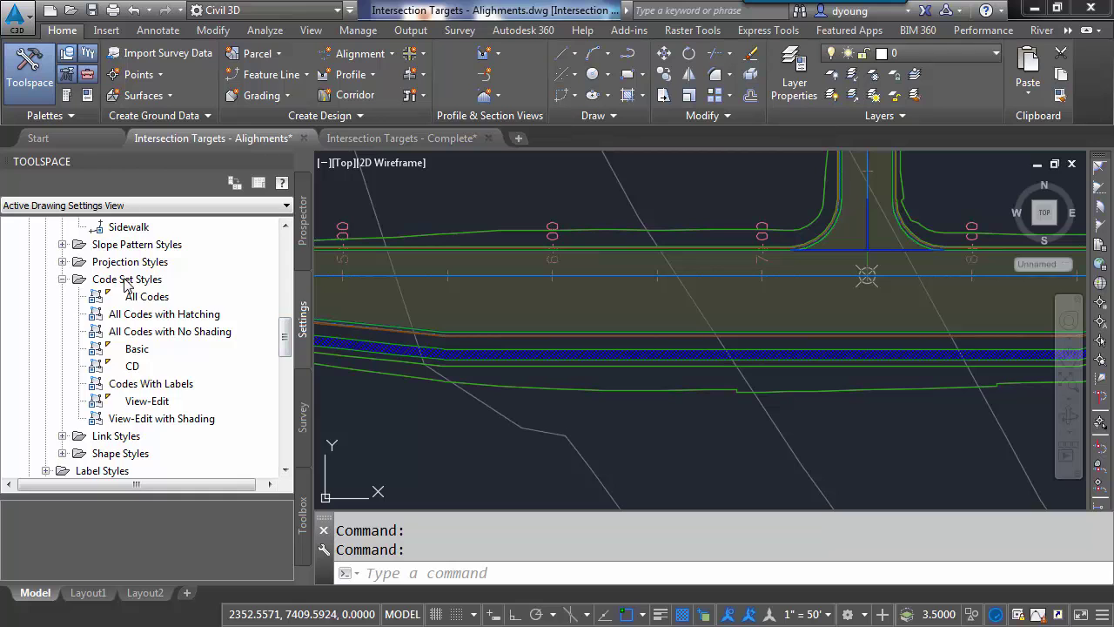
double_click(128, 366)
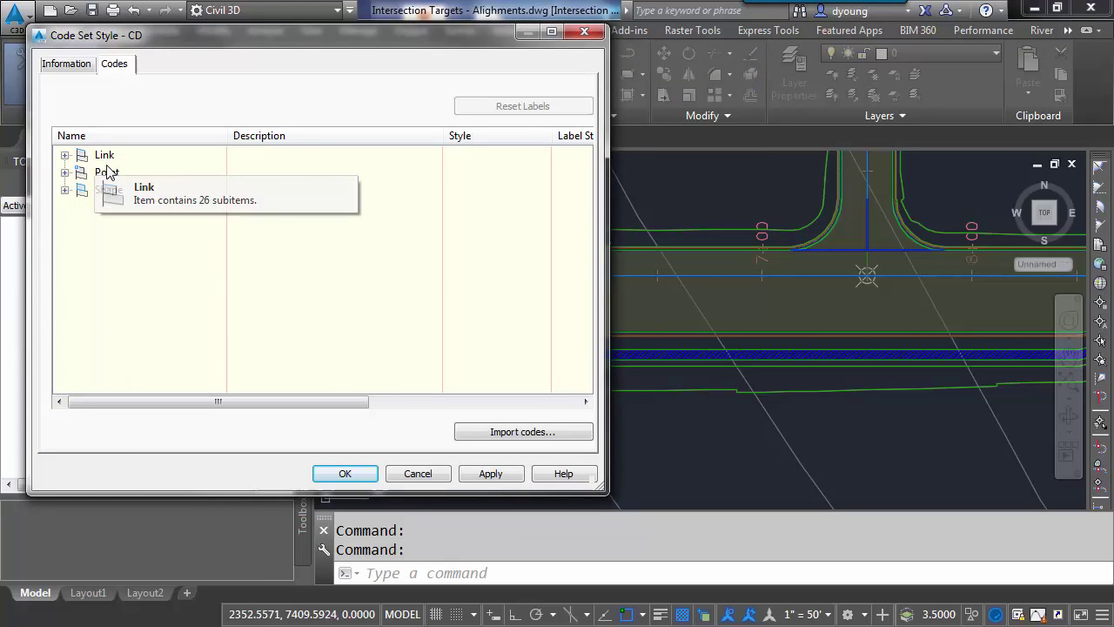
click(65, 173)
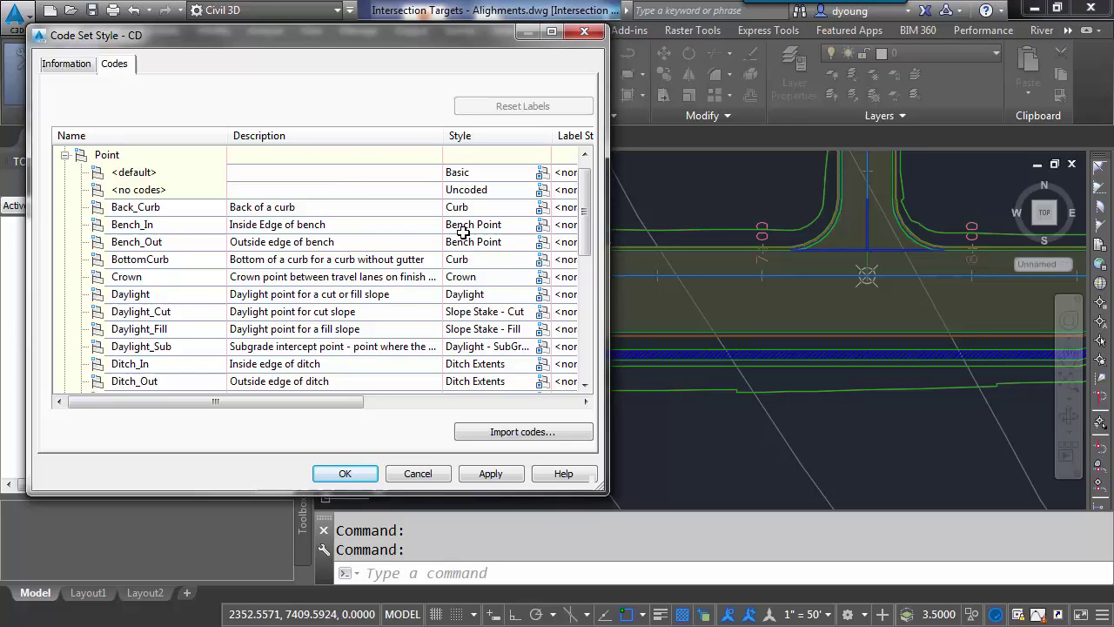
drag(585, 228, 585, 365)
click(195, 329)
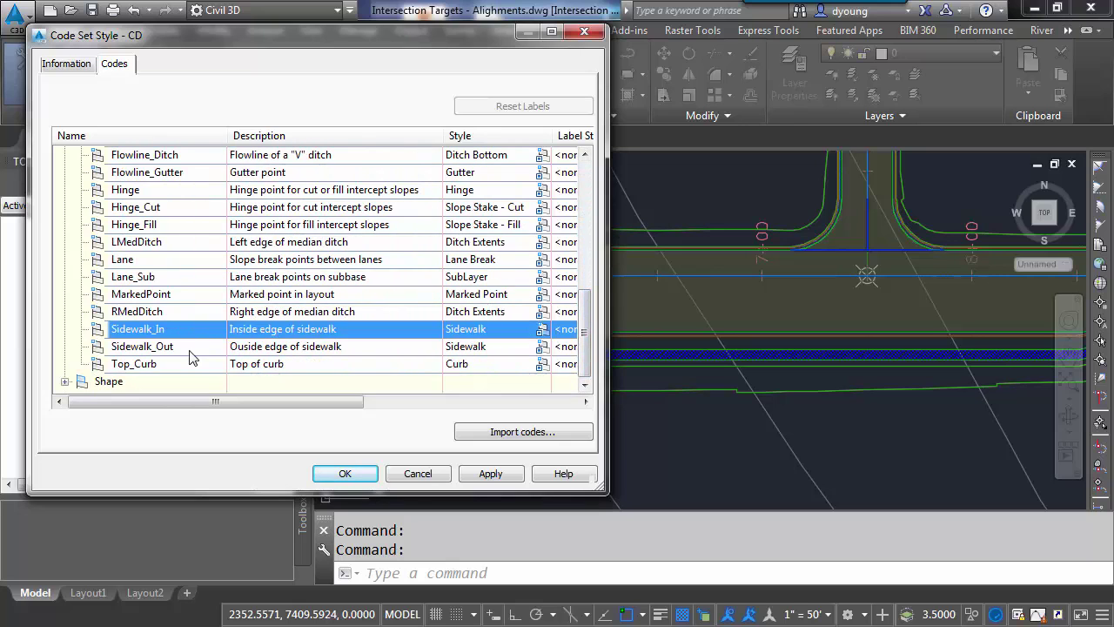
shift+click(193, 346)
drag(207, 400, 459, 416)
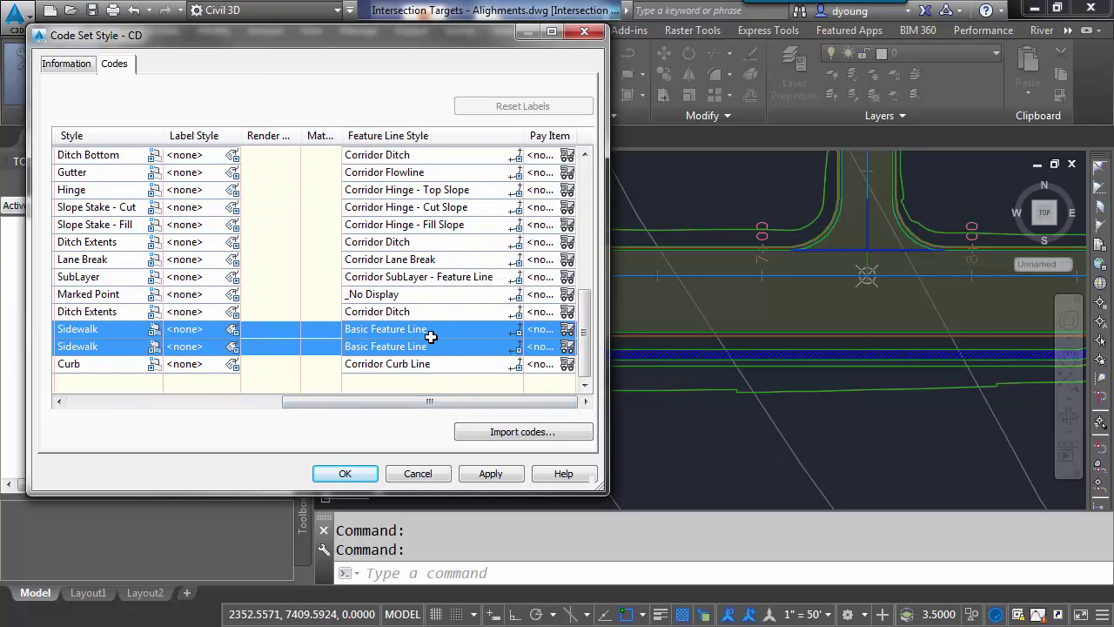
click(516, 332)
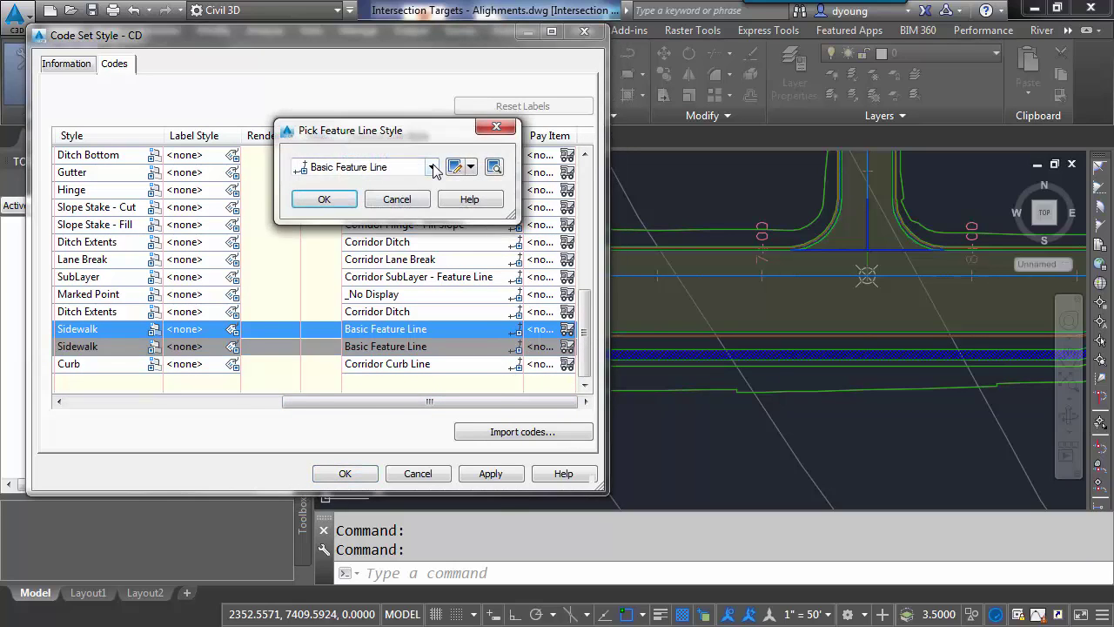
click(432, 167)
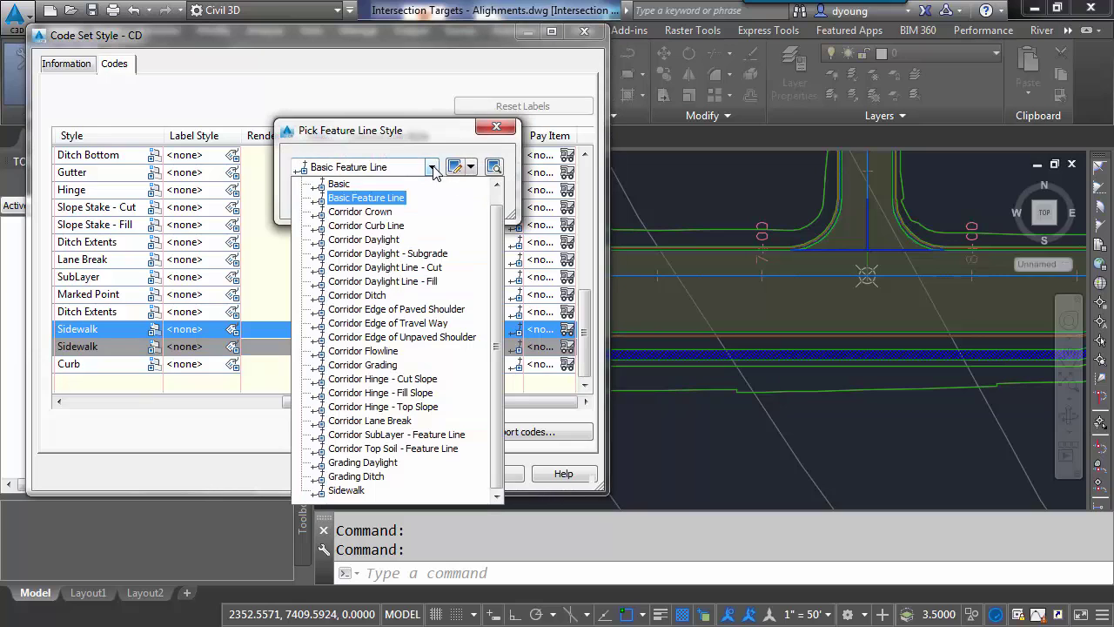
click(352, 490)
click(327, 208)
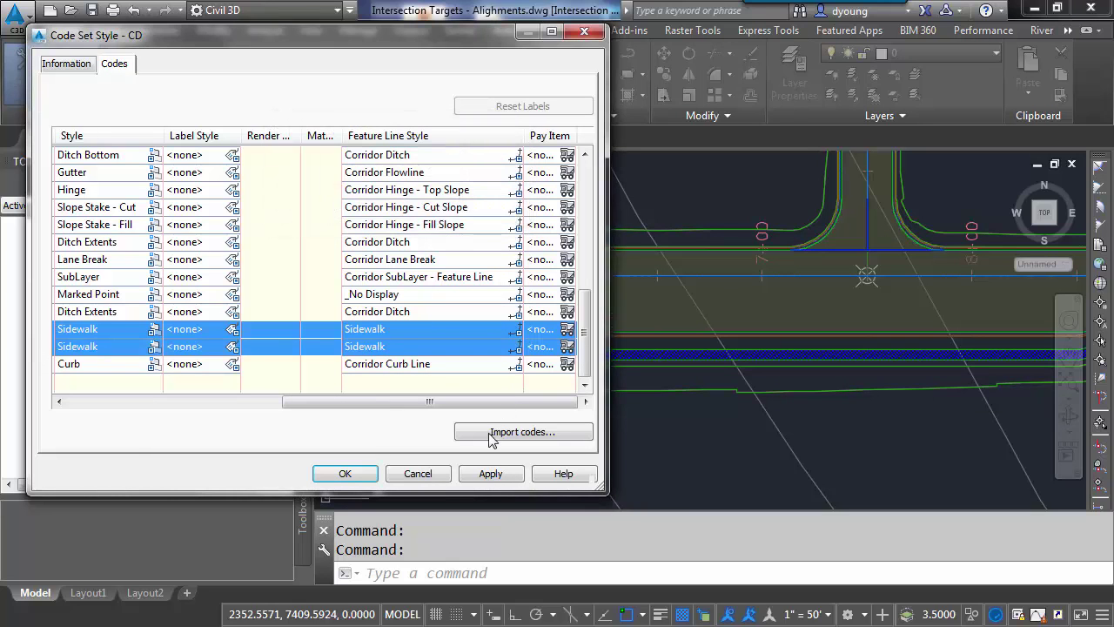
click(353, 474)
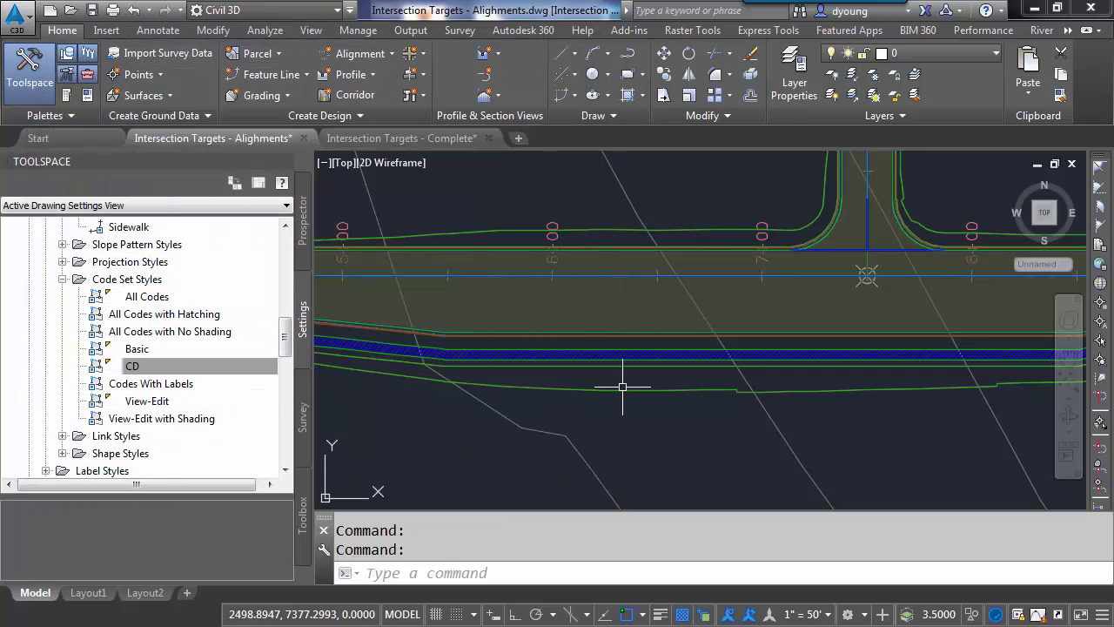
Rebuild Corridor - (1) from Prospector so the new feature line styles show in plan
mouse_move(639, 381)
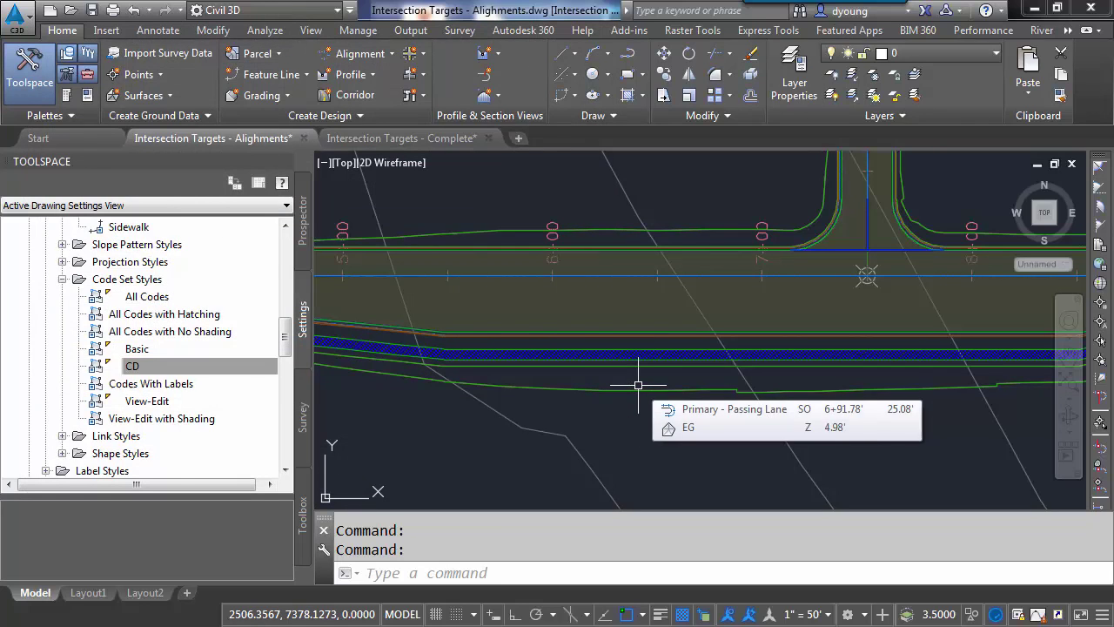
click(604, 355)
right_click(604, 353)
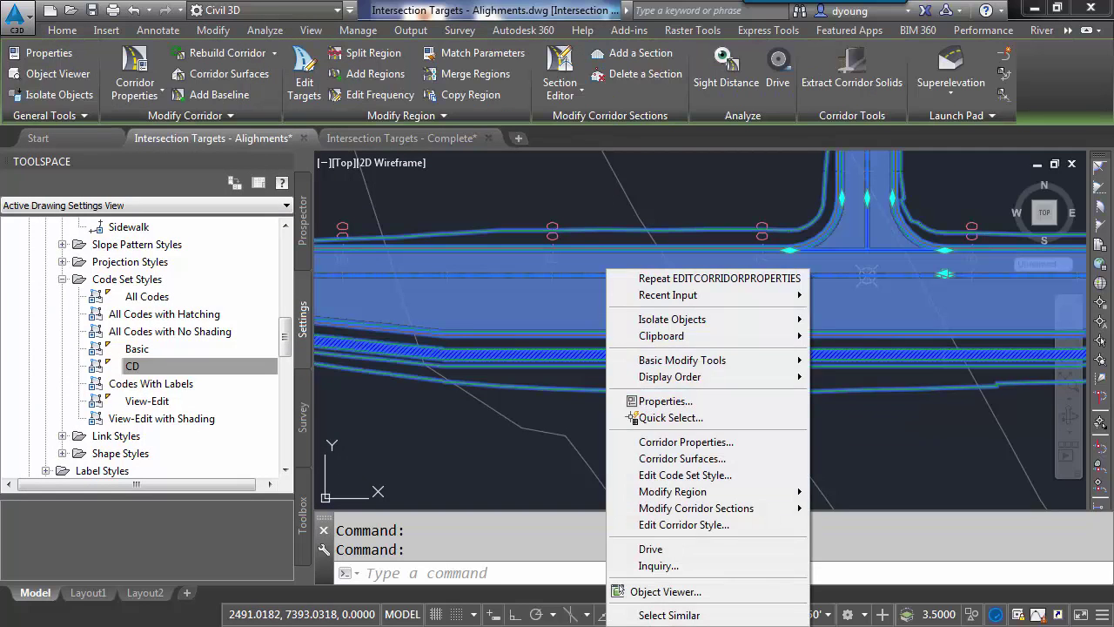
click(692, 524)
click(304, 238)
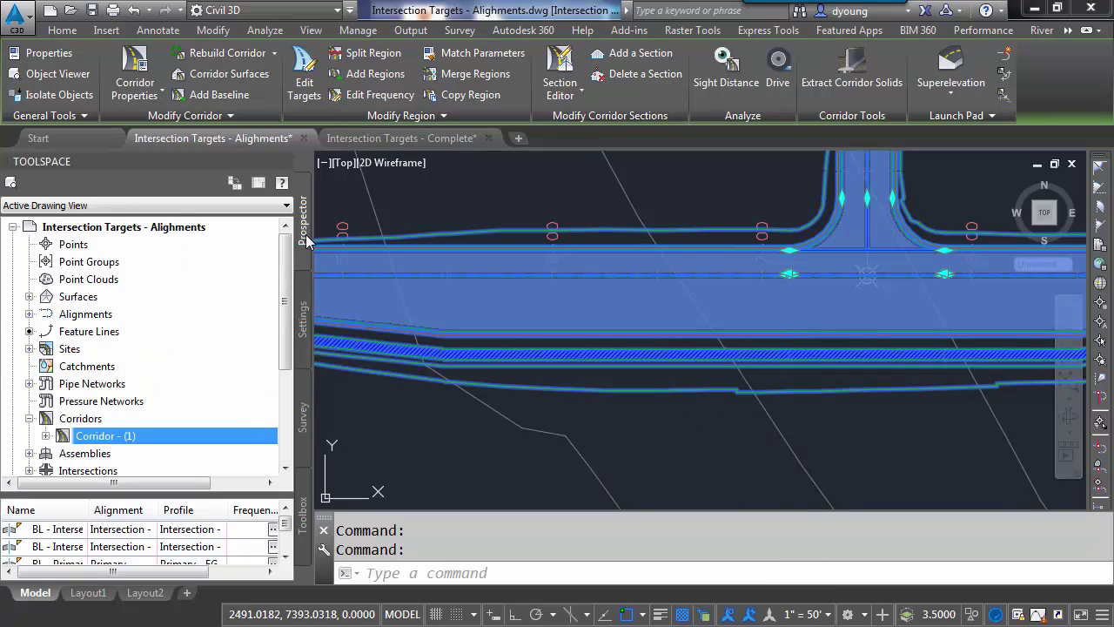
right_click(77, 436)
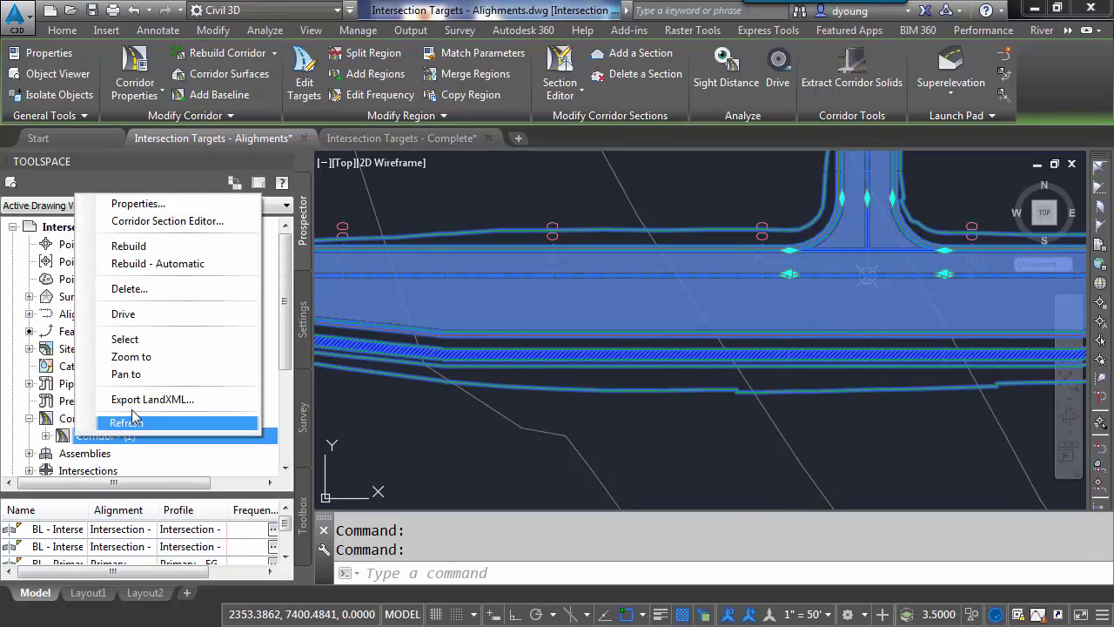
click(130, 247)
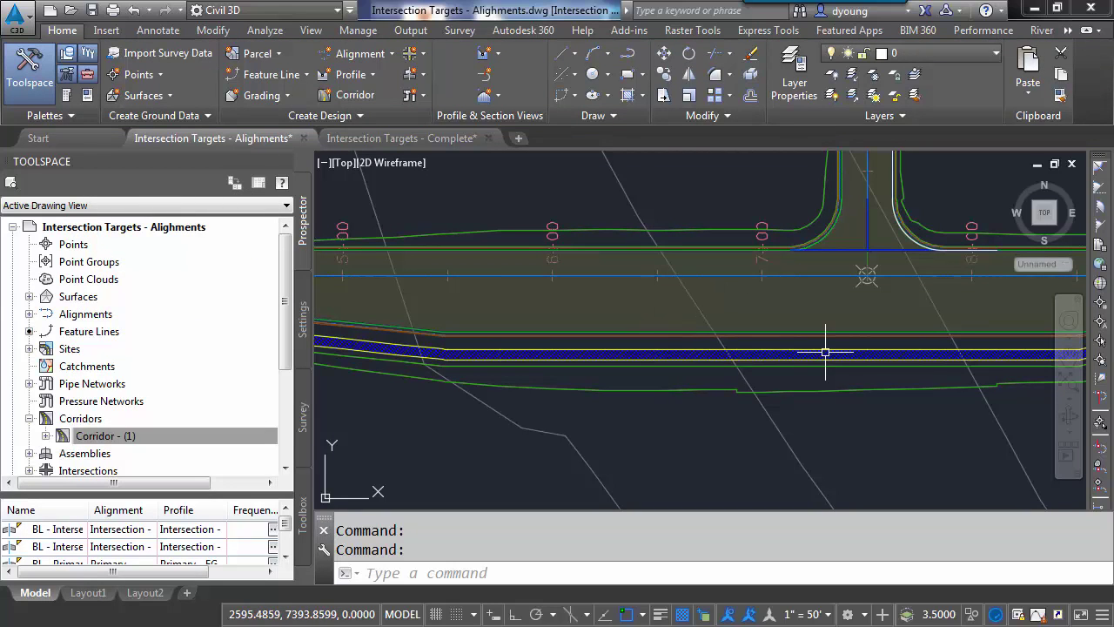
mouse_move(825, 352)
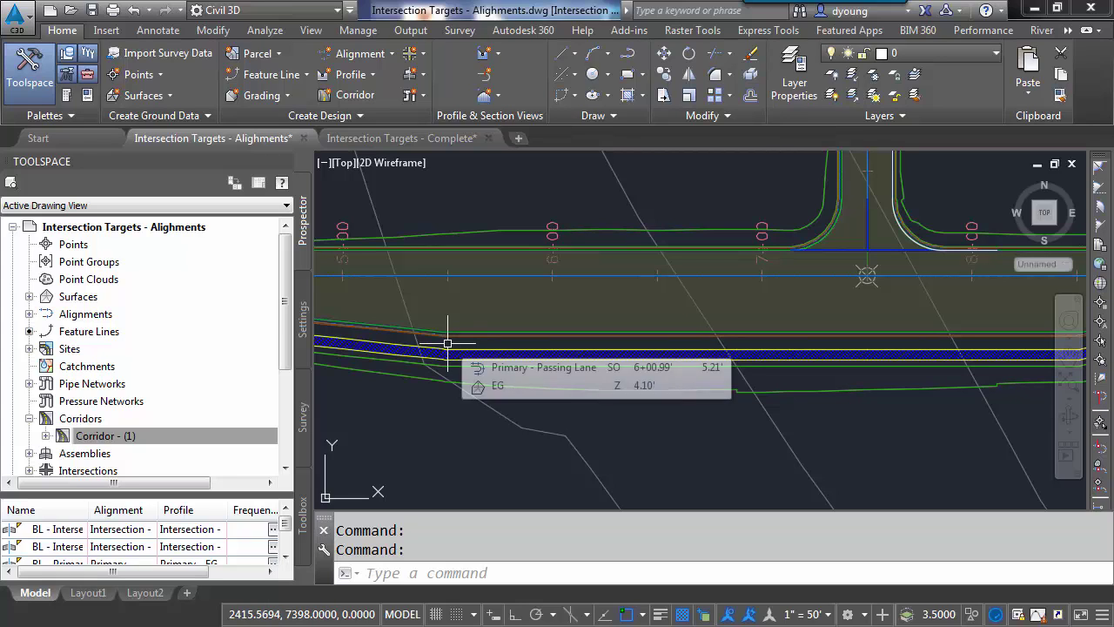
mouse_move(709, 345)
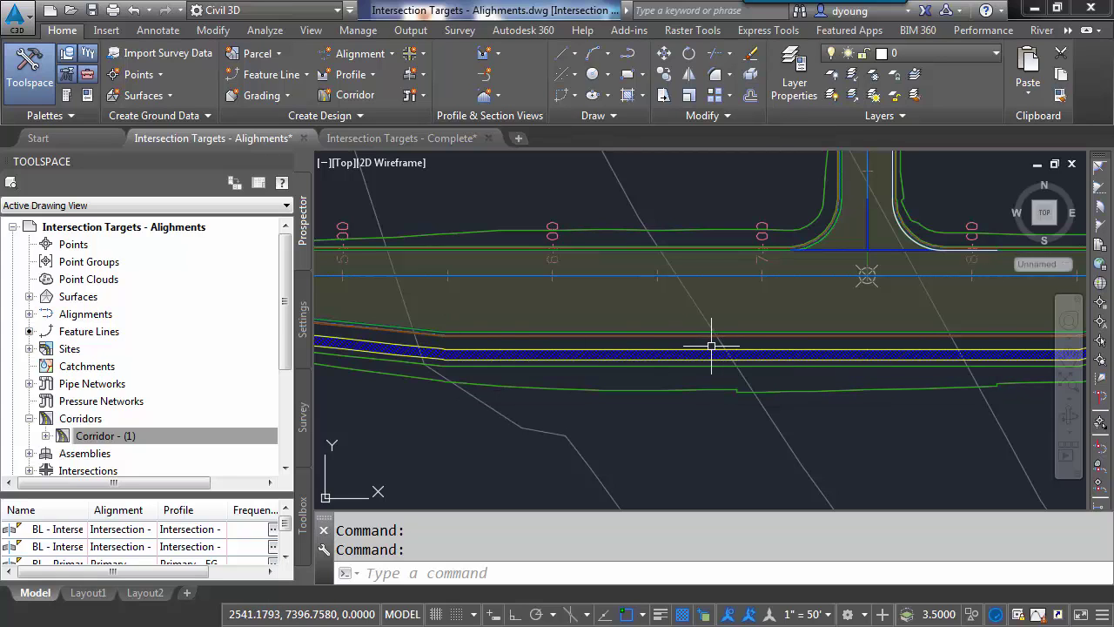
Reopen the CD code set style with point codes expanded and feature line styles visible
click(302, 305)
double_click(130, 367)
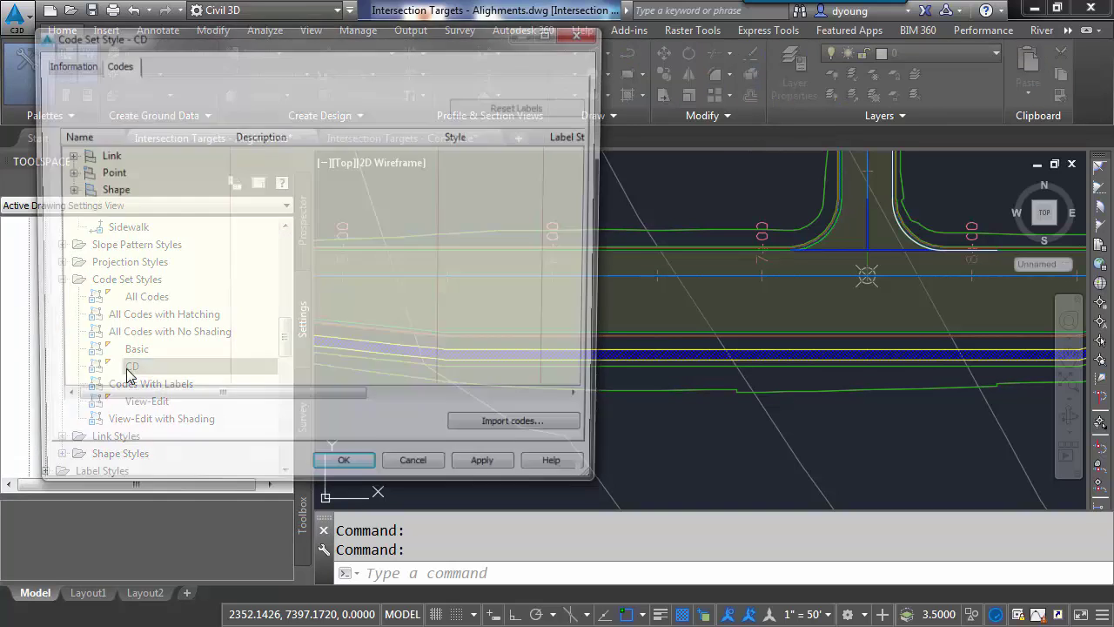
click(65, 171)
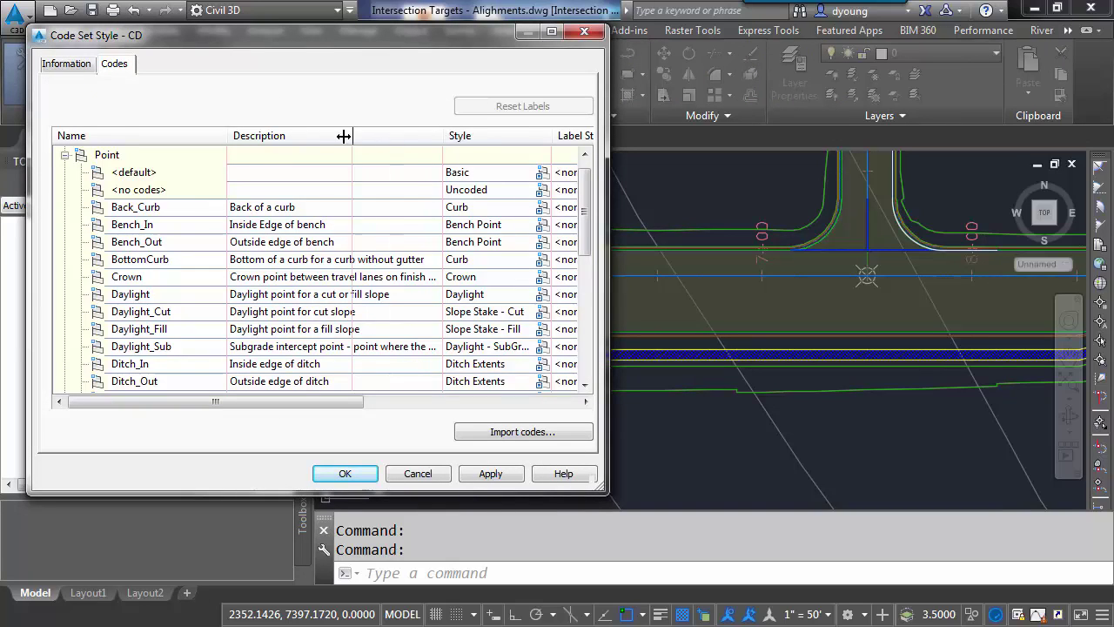
drag(344, 136, 302, 135)
drag(605, 210, 787, 203)
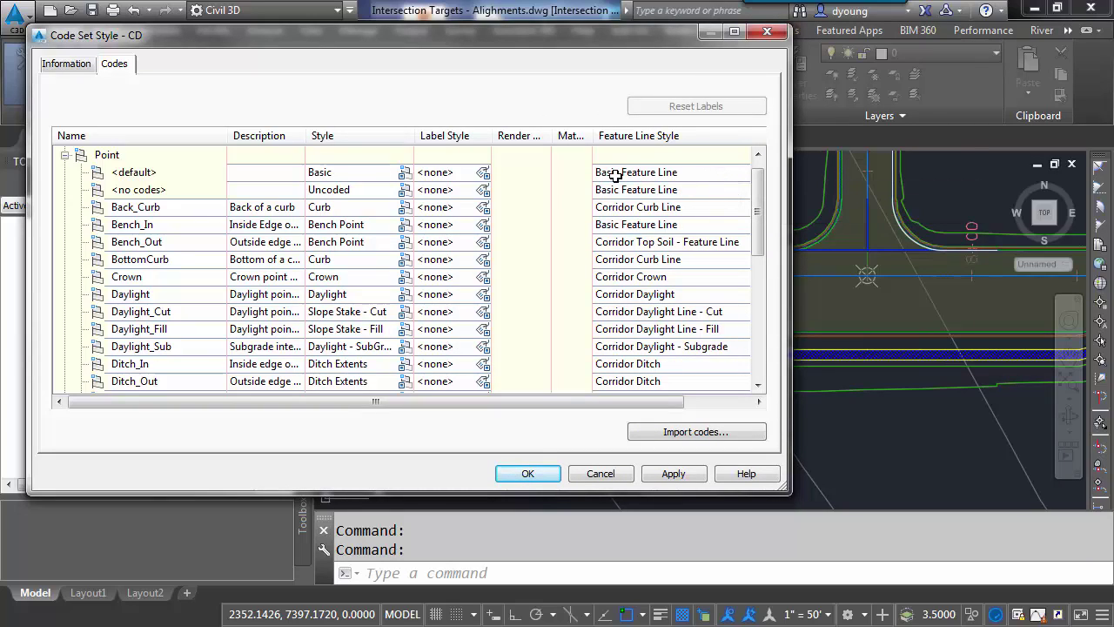
Set the <default> and <no codes> rows to the No Display feature line style
click(689, 172)
shift+click(597, 192)
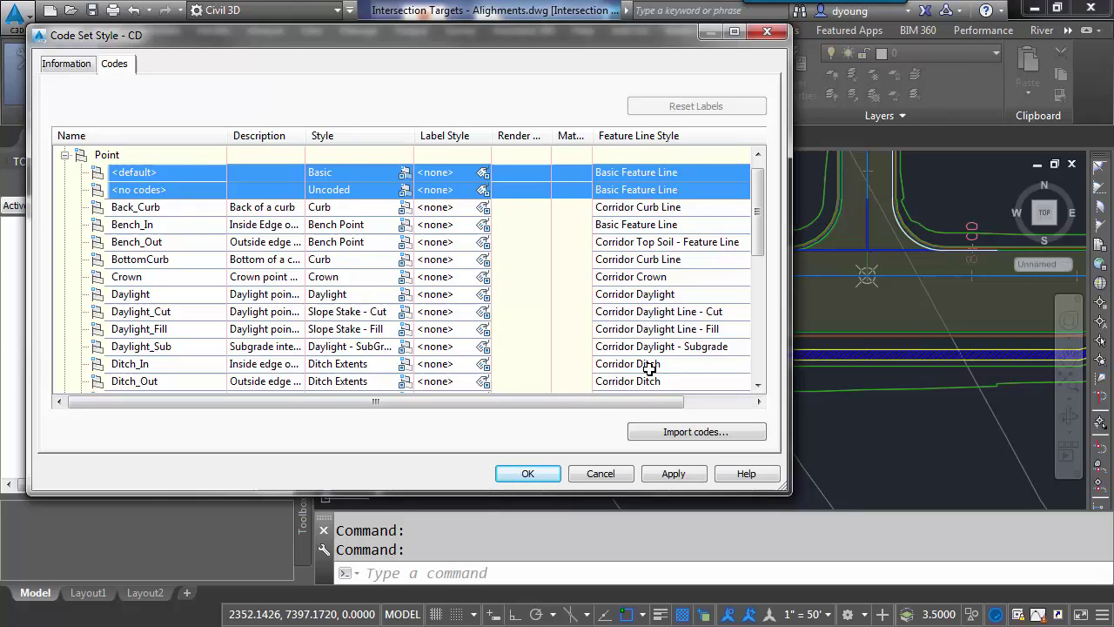
drag(550, 401, 615, 401)
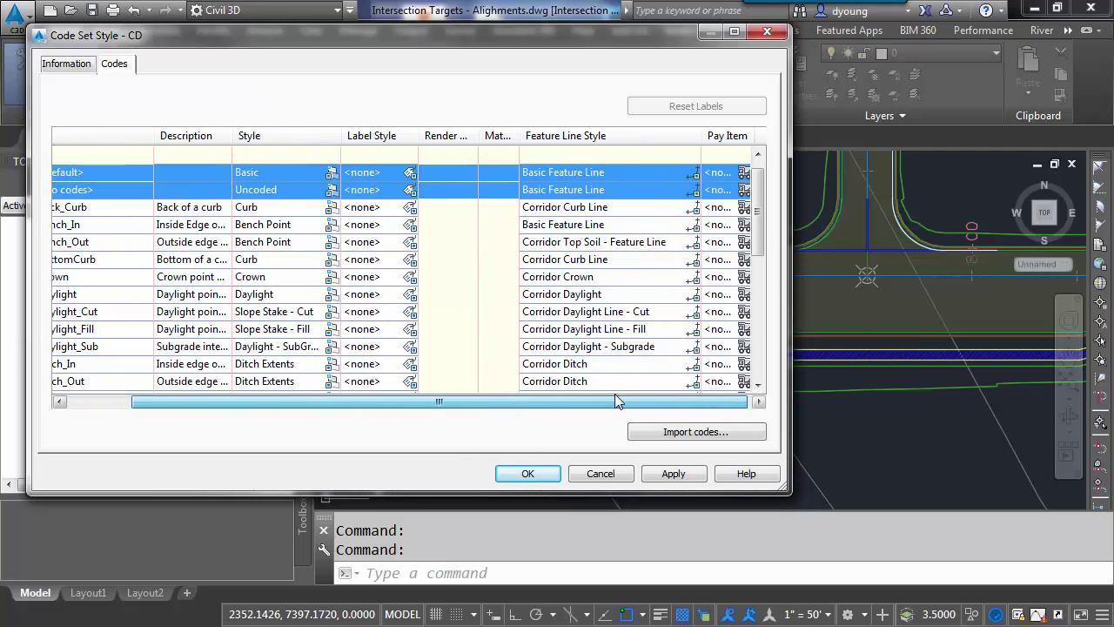
click(696, 174)
click(378, 168)
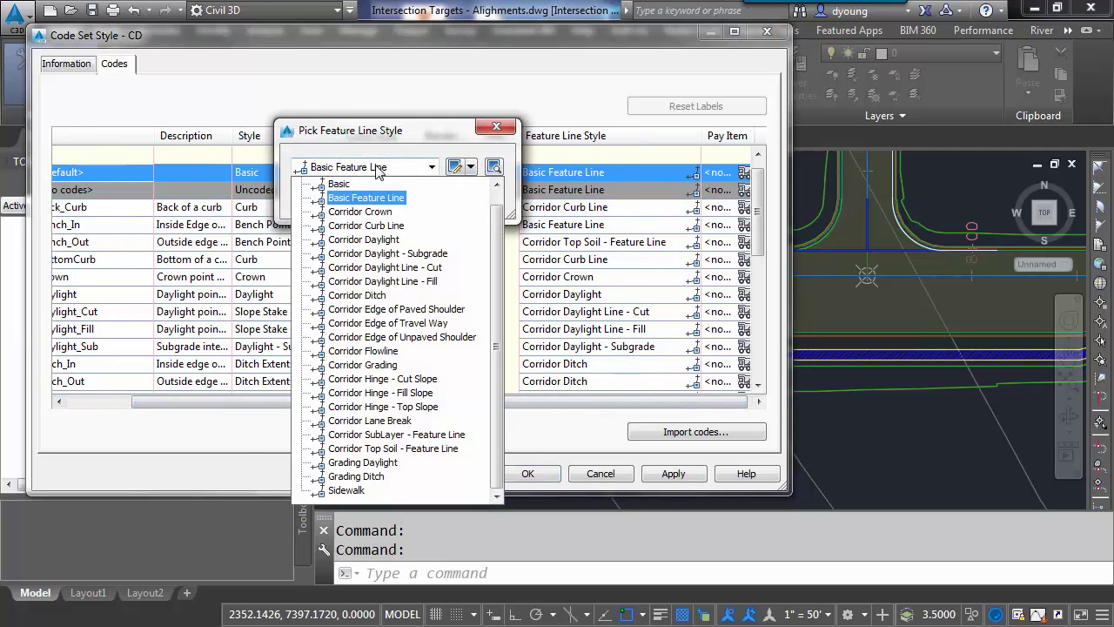
scroll(370, 187, up, 1)
click(365, 182)
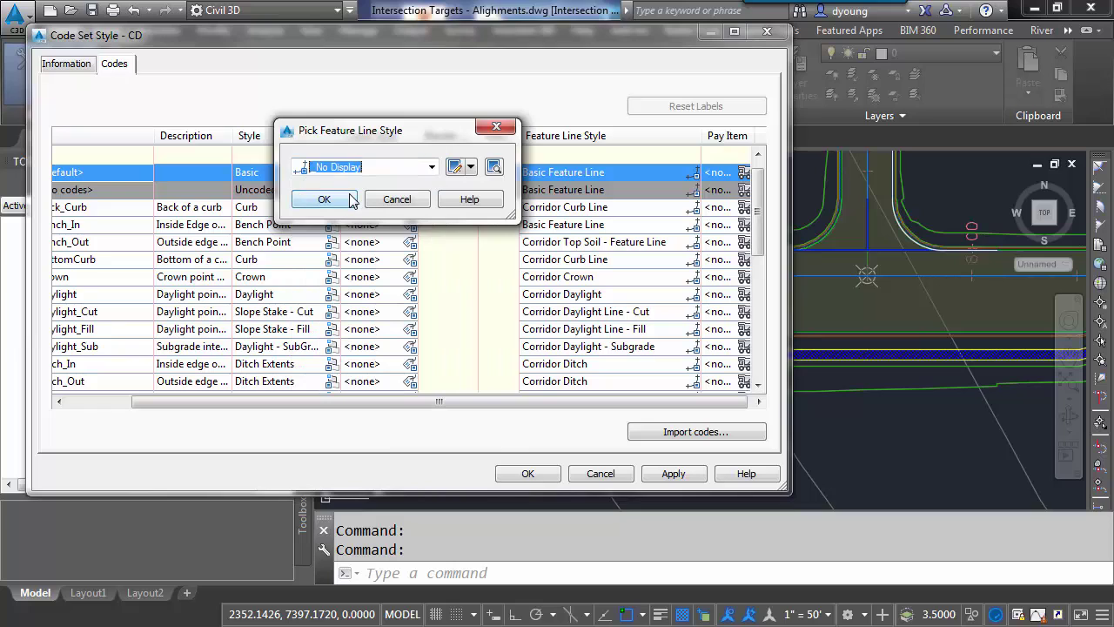
click(351, 200)
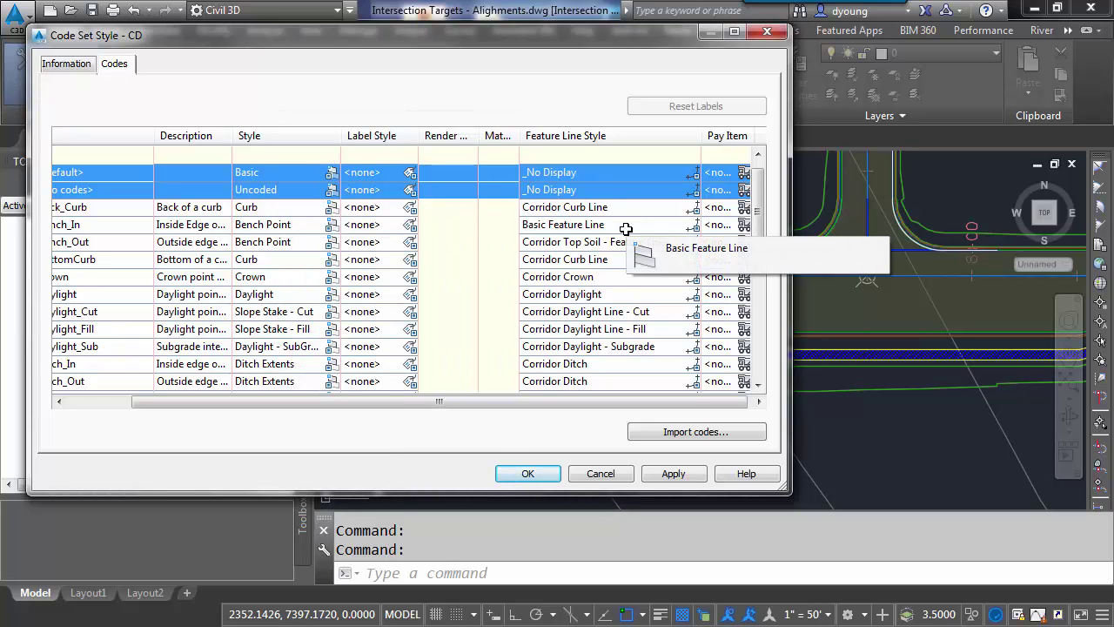
Select the Ditch_Out, Ditch_In, Daylight_Sub, Daylight, Crown, Bench_In and Bench_Out codes
drag(600, 402, 491, 407)
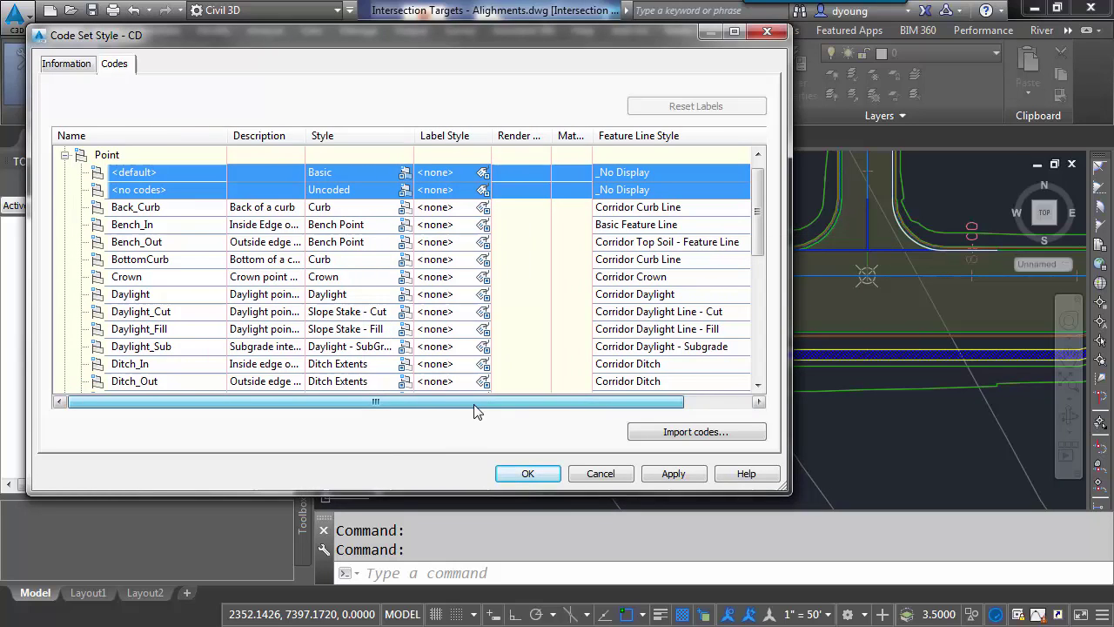
ctrl+click(682, 380)
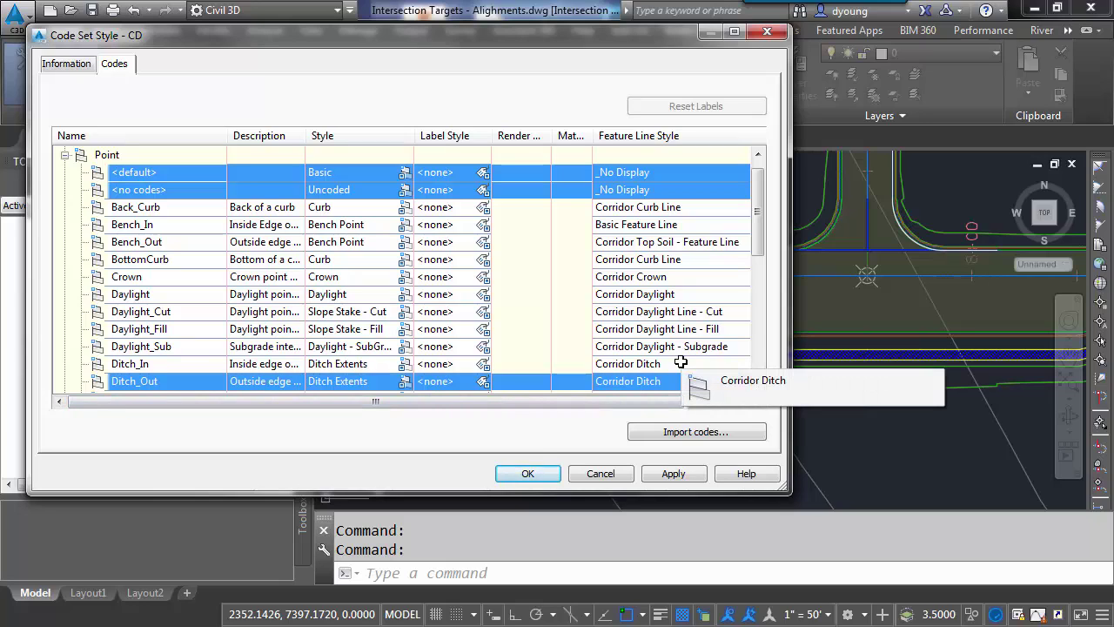
ctrl+click(682, 363)
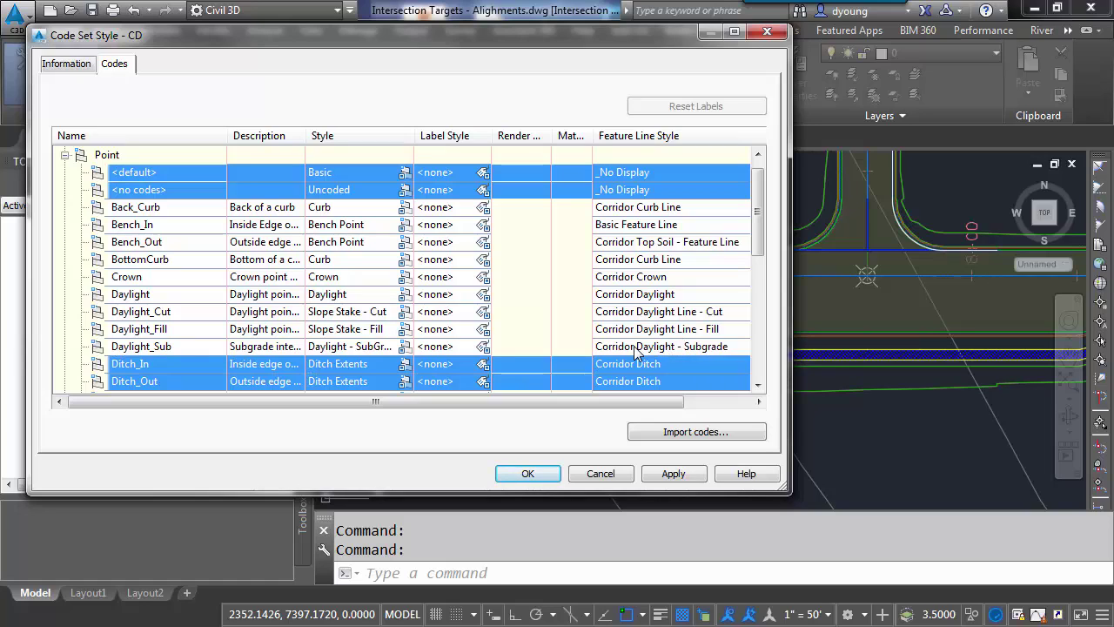
ctrl+click(642, 349)
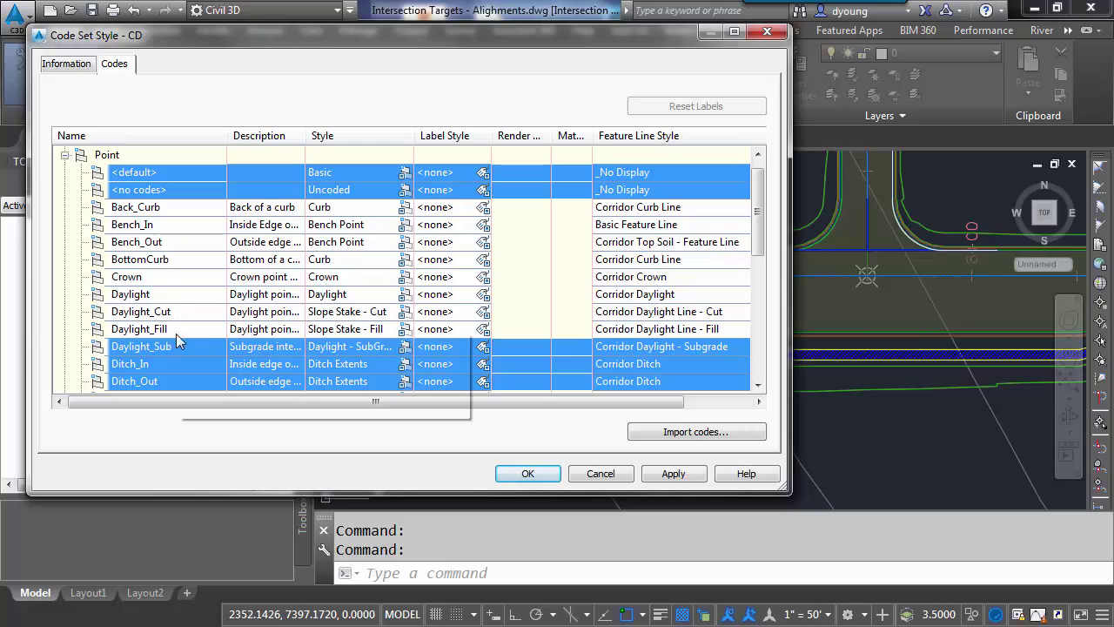
ctrl+click(681, 297)
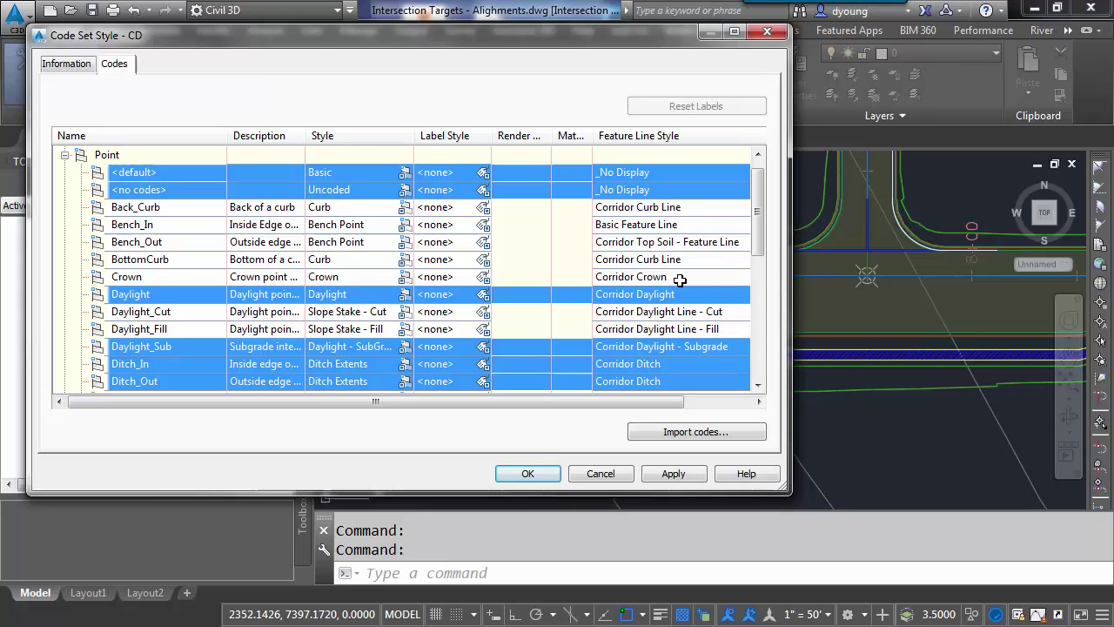
ctrl+click(681, 280)
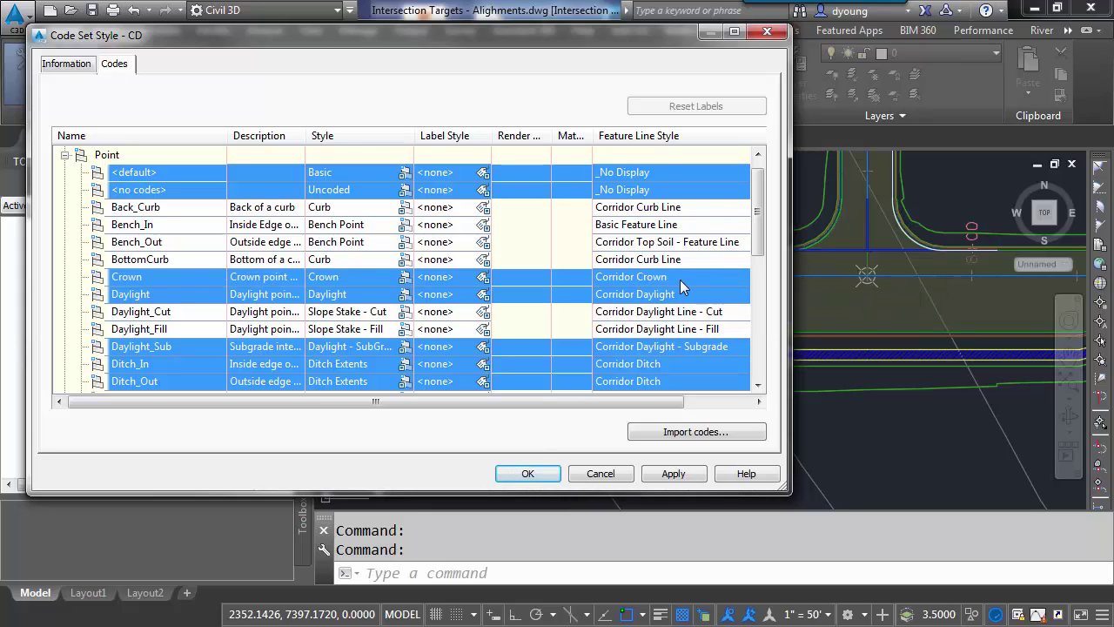
ctrl+click(680, 228)
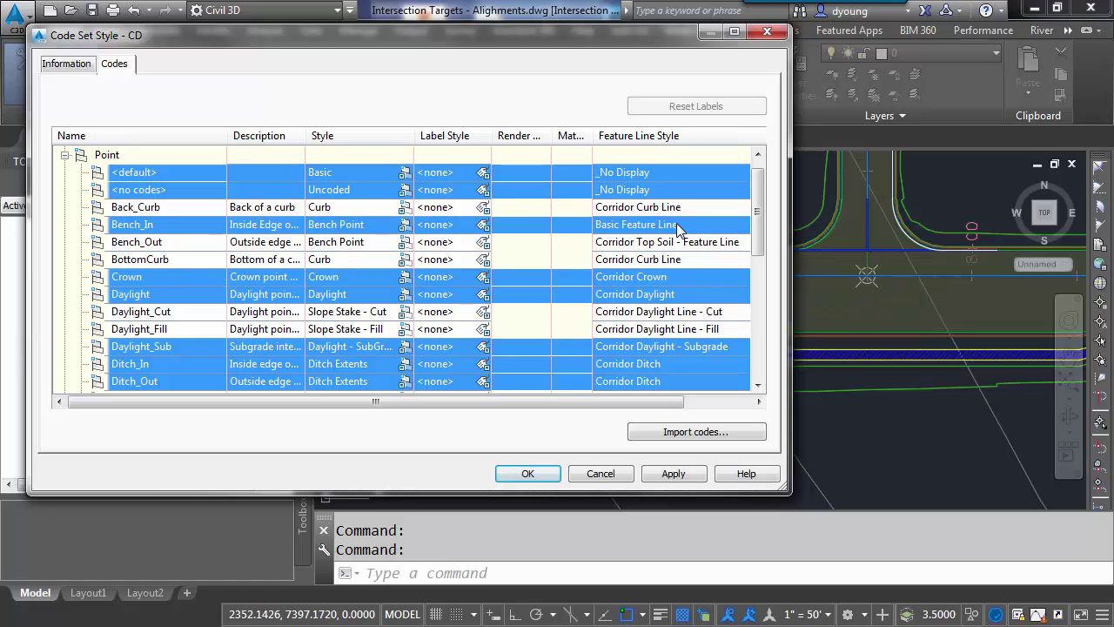
ctrl+click(680, 244)
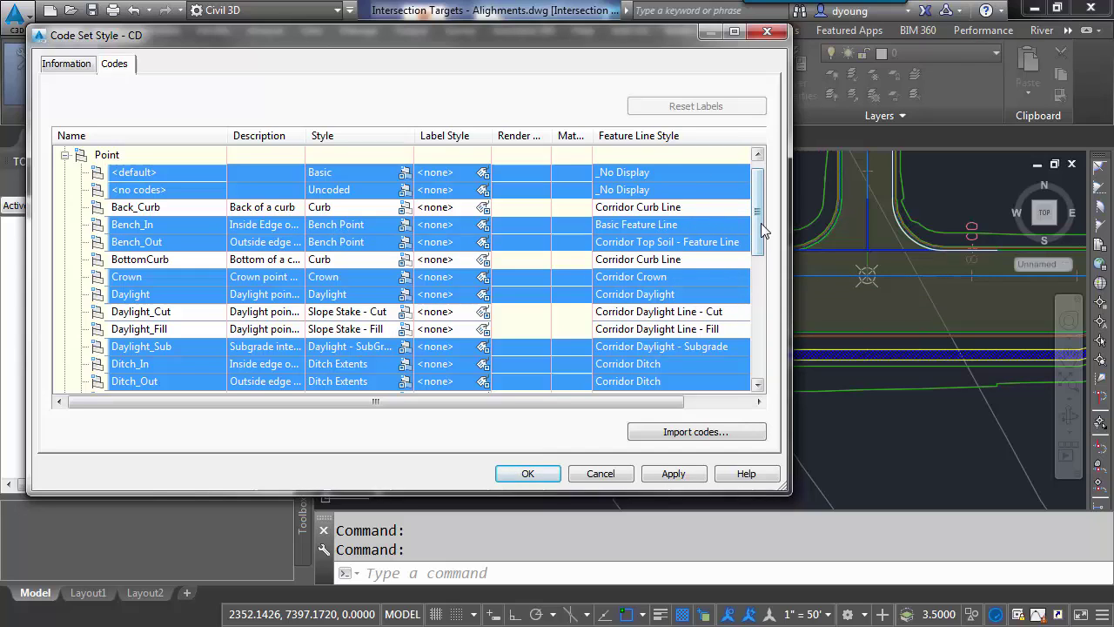
Extend the selection to EPS, ES_Unpaved, ETW, Flange, Hinge, Lane, MarkedPoint and median ditch codes
drag(768, 228, 770, 295)
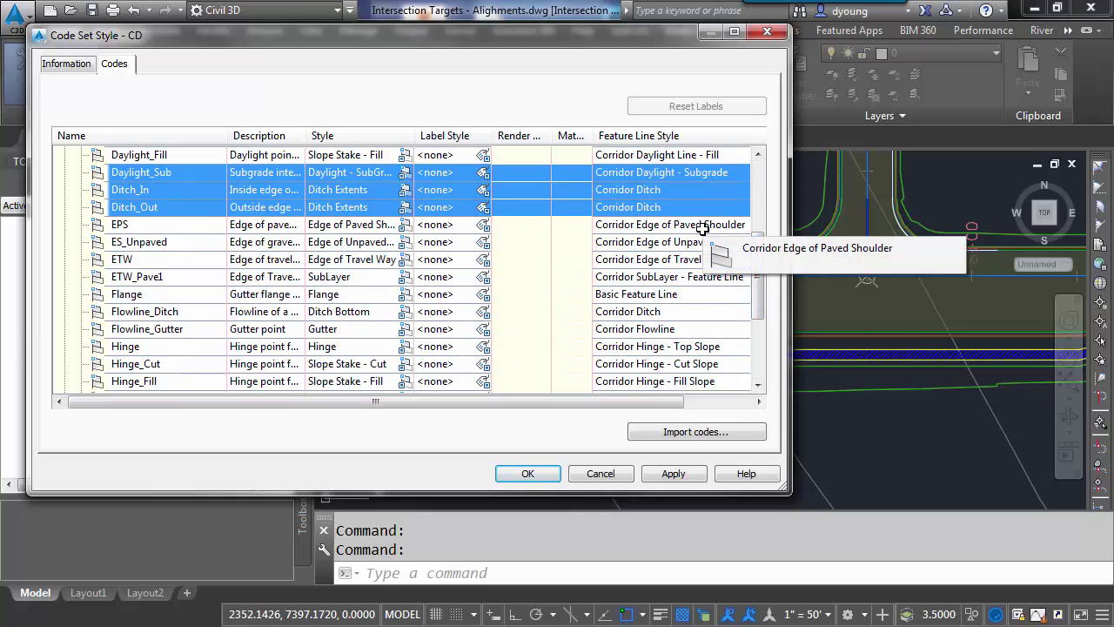
ctrl+click(696, 226)
ctrl+click(683, 244)
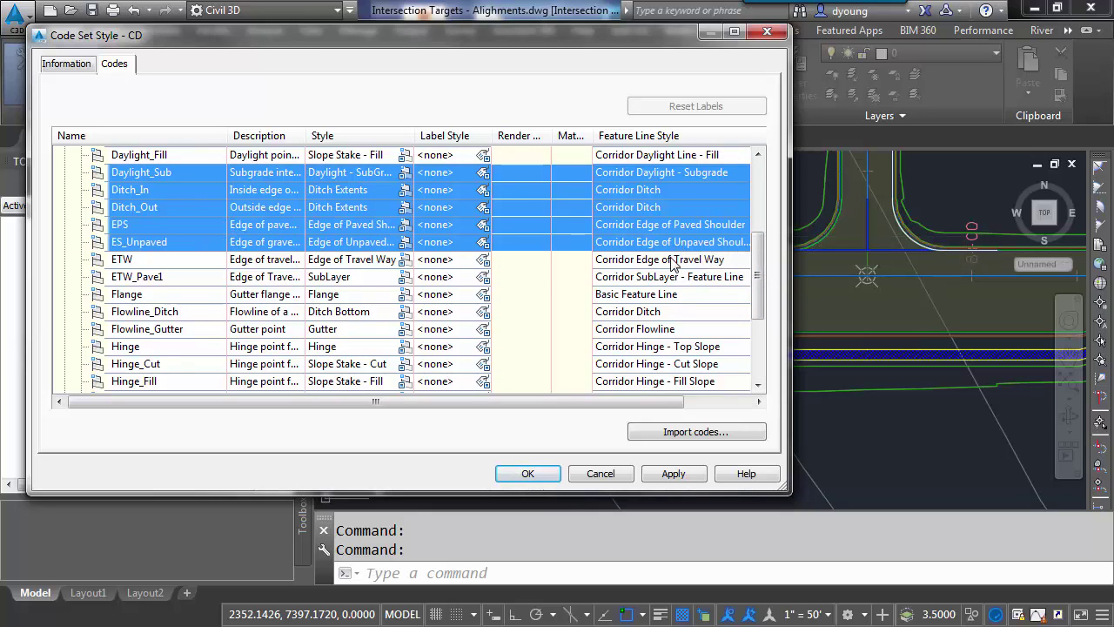
ctrl+click(670, 261)
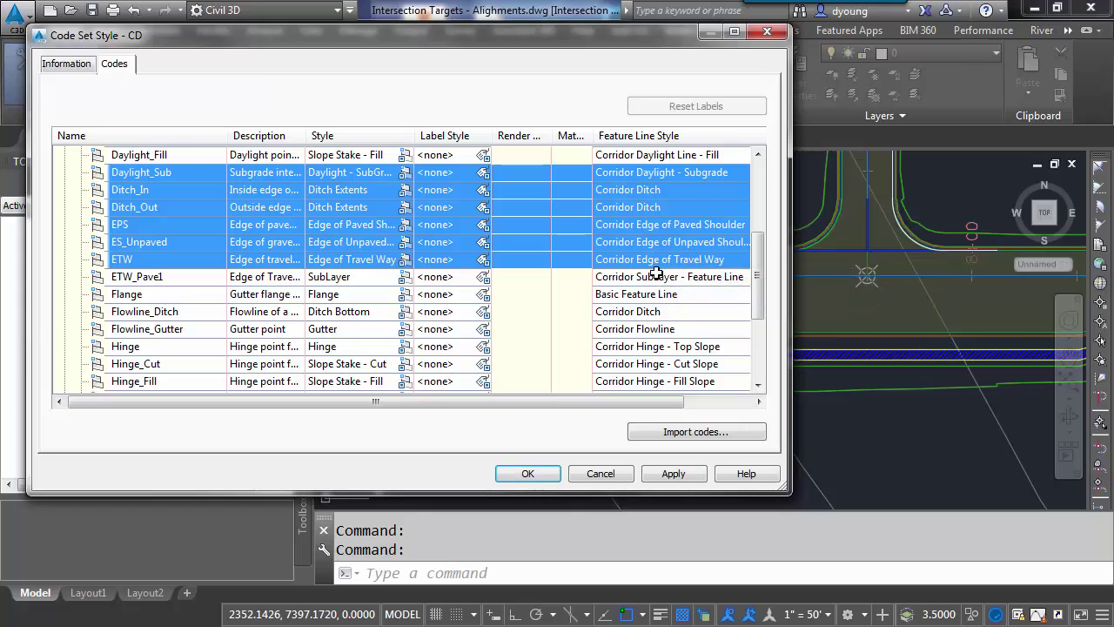
shift+click(656, 276)
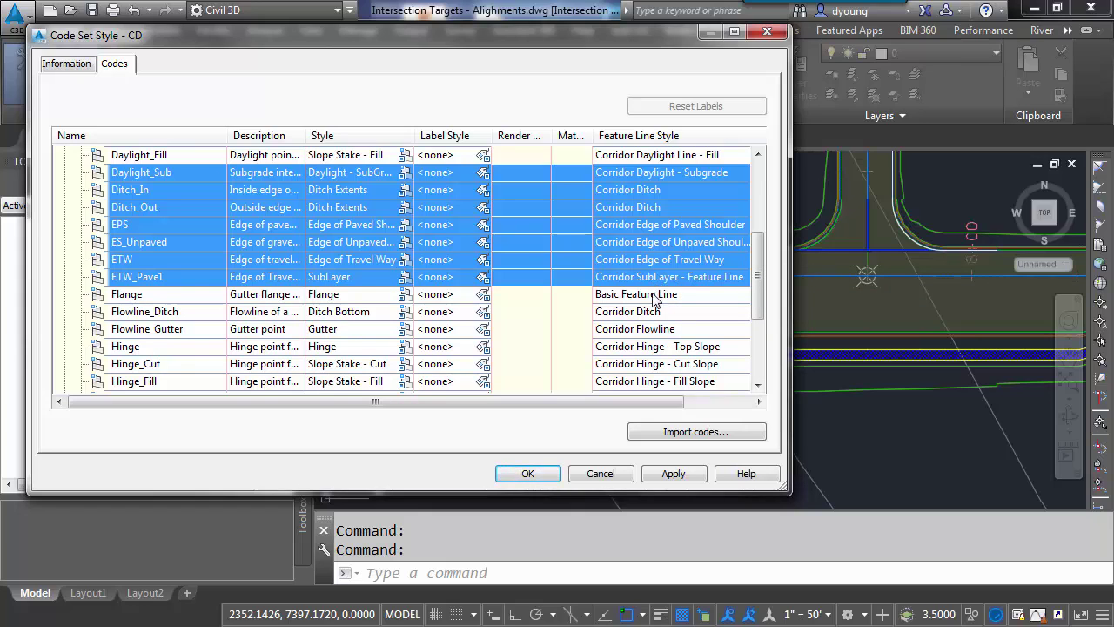
shift+click(654, 294)
shift+click(653, 313)
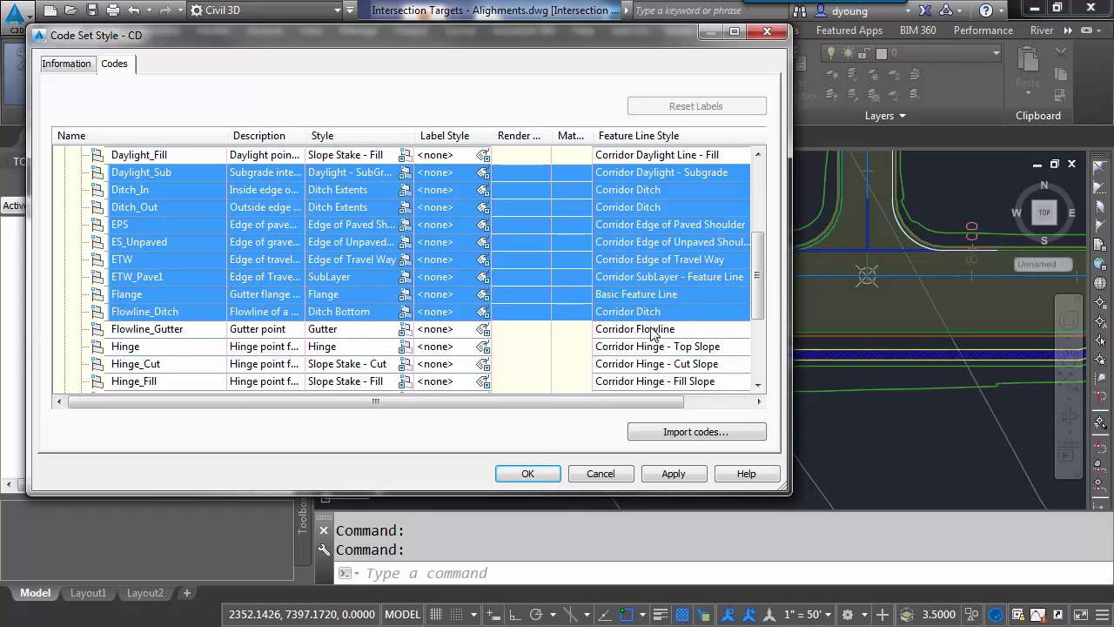
shift+click(653, 331)
shift+click(651, 348)
shift+click(649, 364)
shift+click(647, 380)
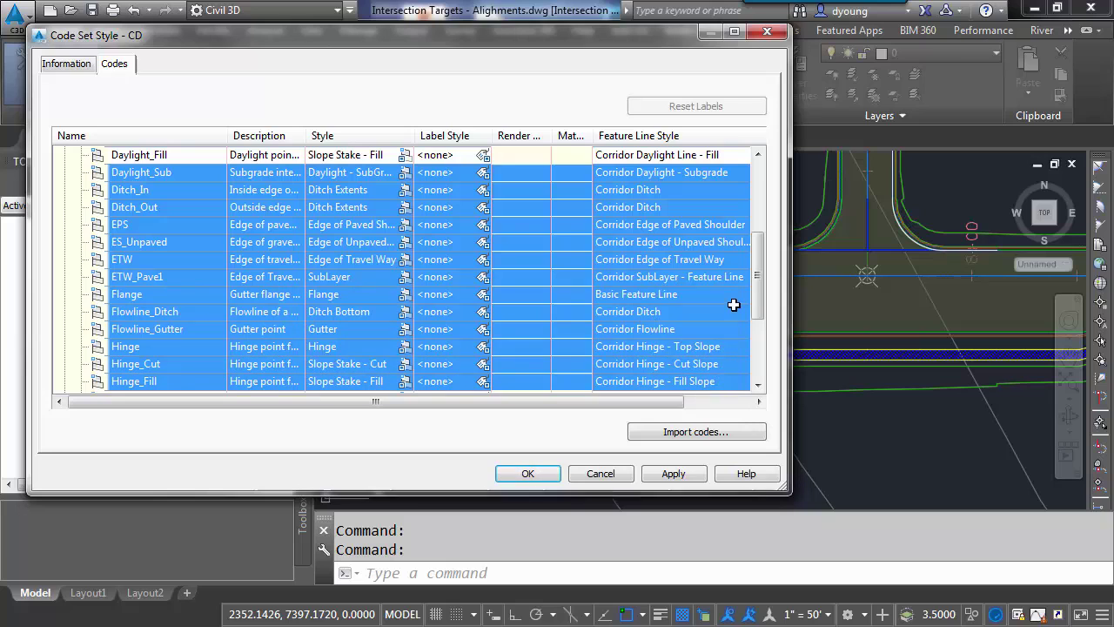
drag(758, 289, 757, 345)
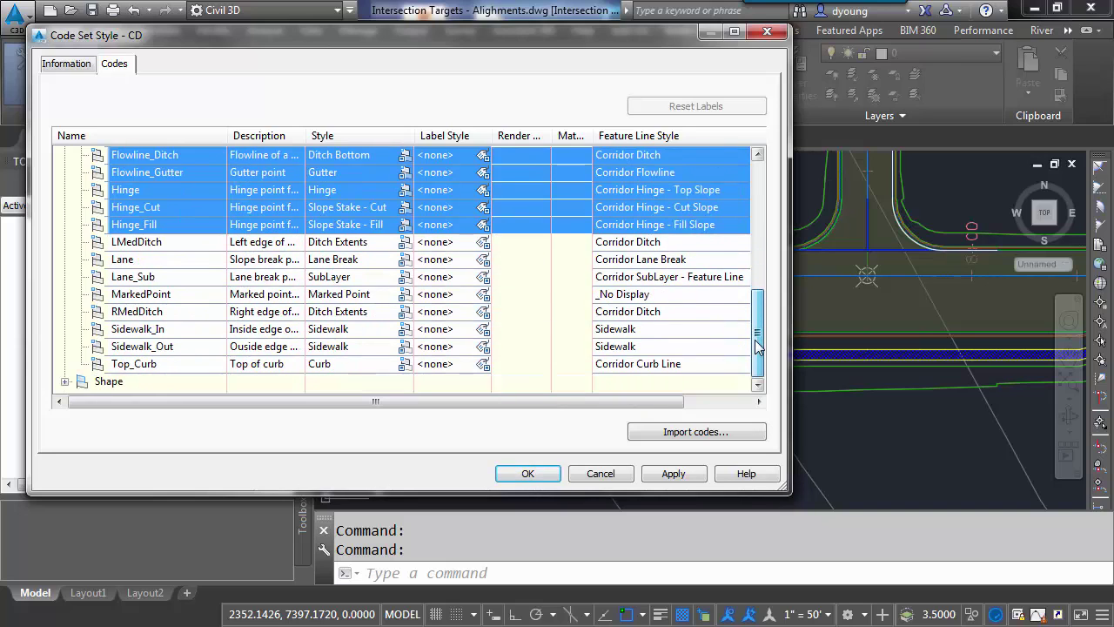
shift+click(665, 245)
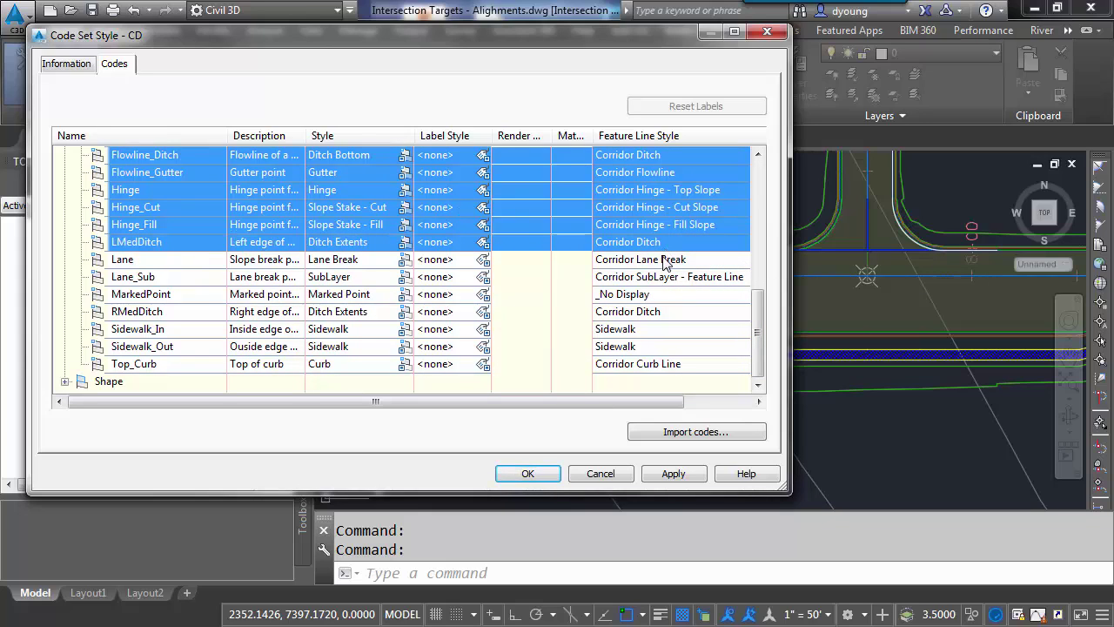
shift+click(665, 261)
shift+click(664, 278)
shift+click(661, 296)
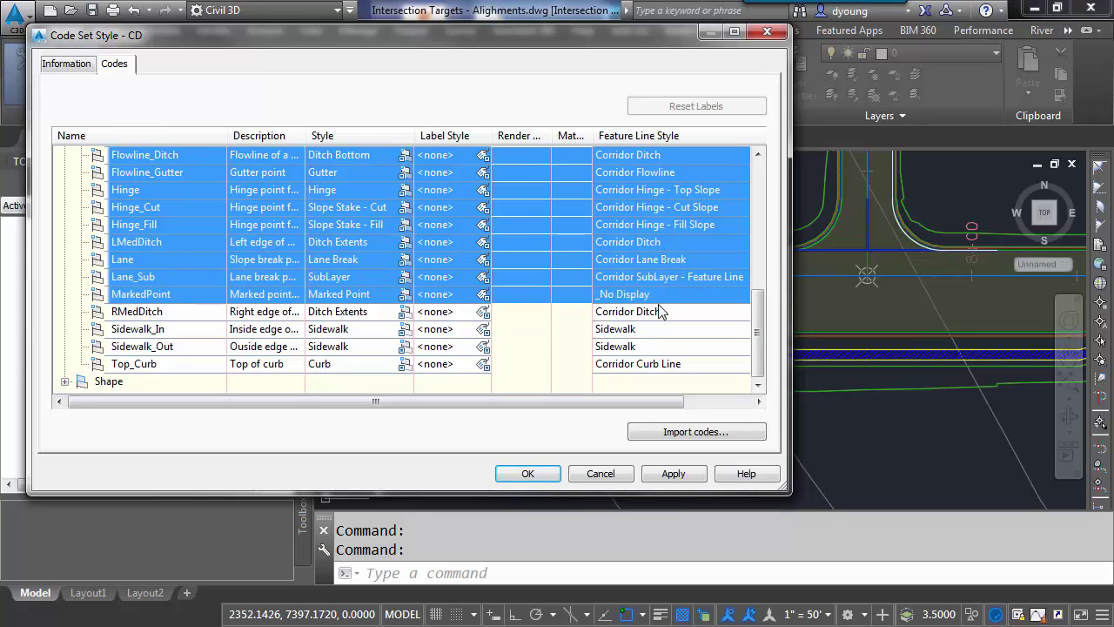
shift+click(658, 312)
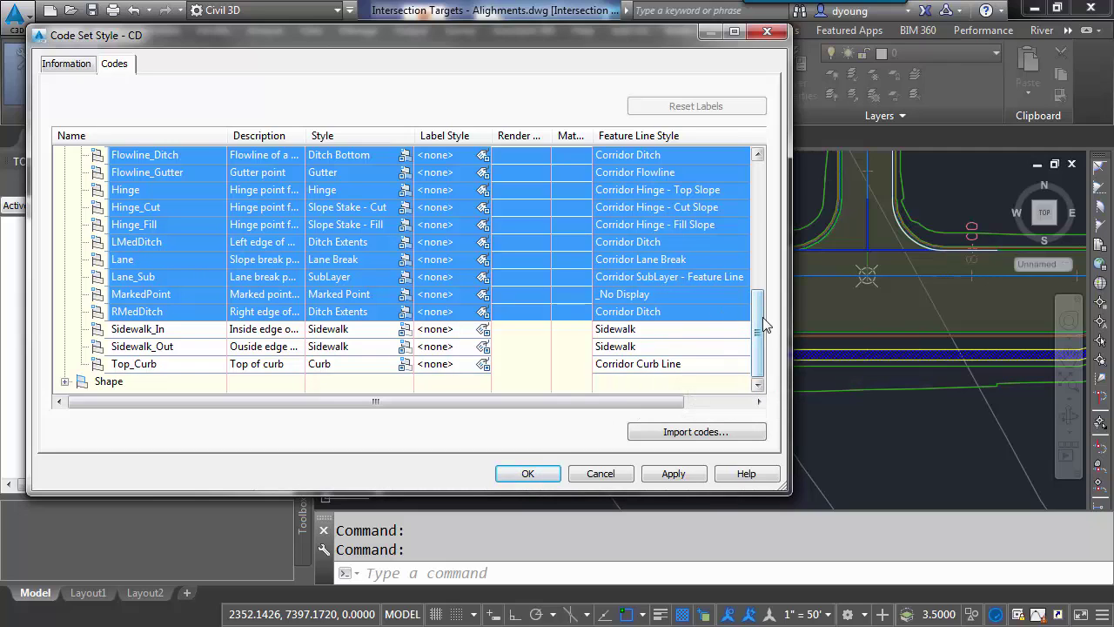
Assign _No Display to all selected codes and save the CD code set style
drag(666, 402, 716, 401)
click(707, 311)
click(431, 168)
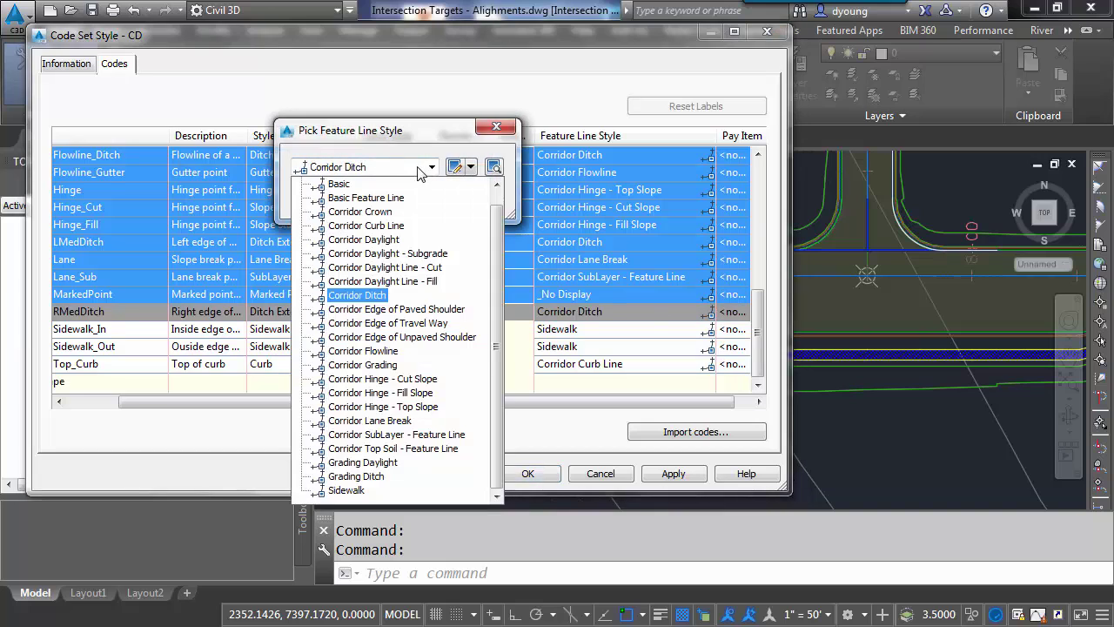
scroll(339, 181, up, 1)
click(344, 179)
click(336, 201)
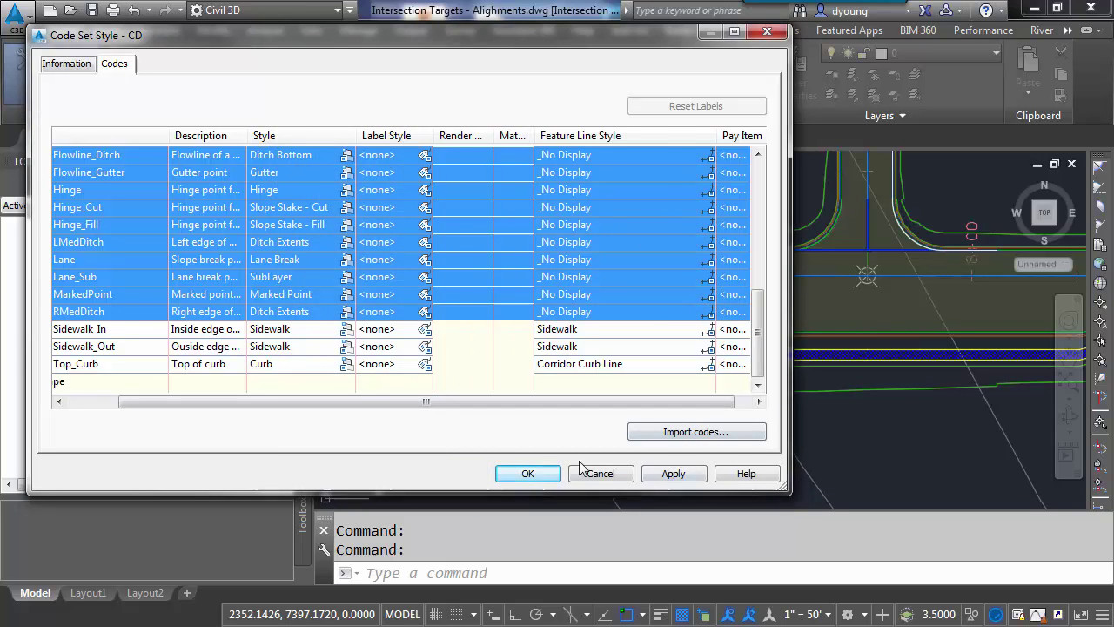
click(529, 472)
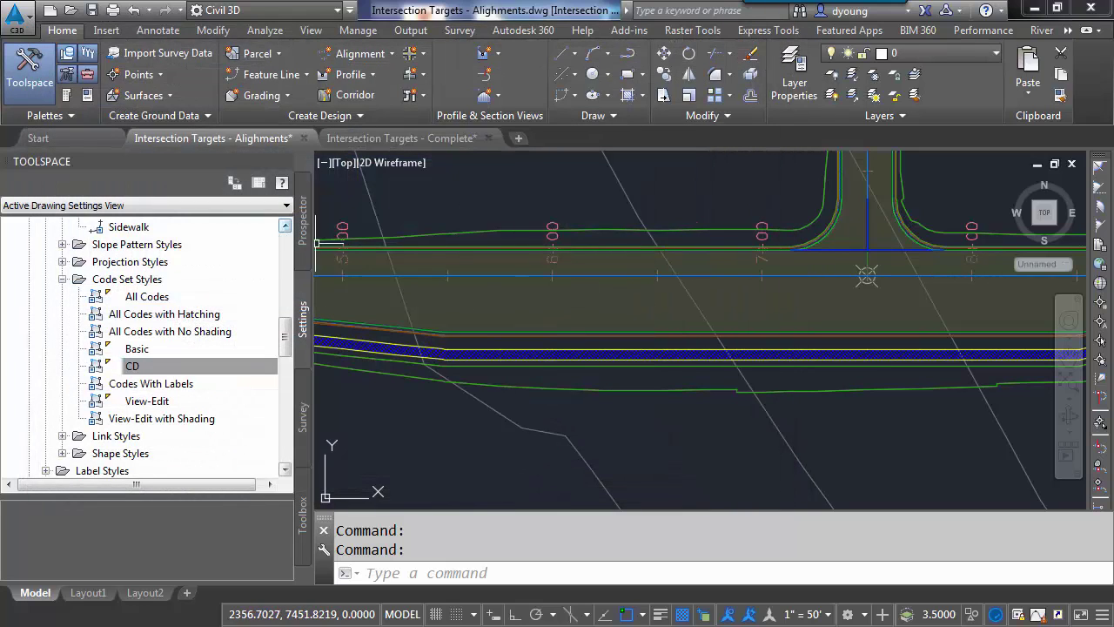
Rebuild Corridor - (1) from Prospector so only sidewalk and curb feature lines remain
mouse_move(292, 343)
mouse_down()
mouse_move(291, 302)
mouse_move(292, 348)
mouse_up()
click(301, 242)
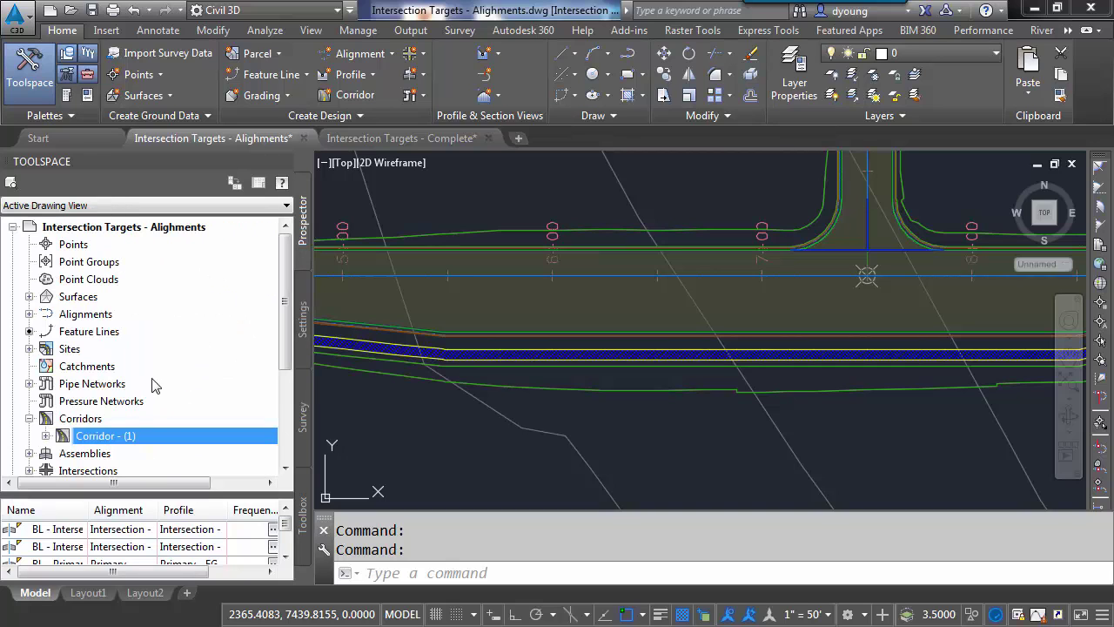
right_click(108, 441)
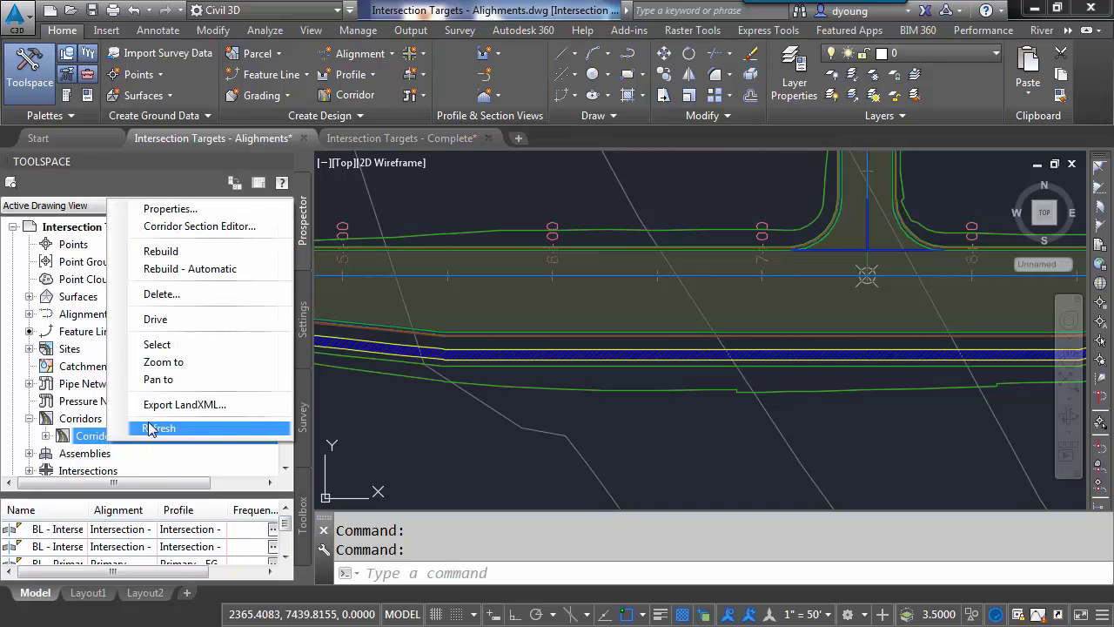
click(161, 251)
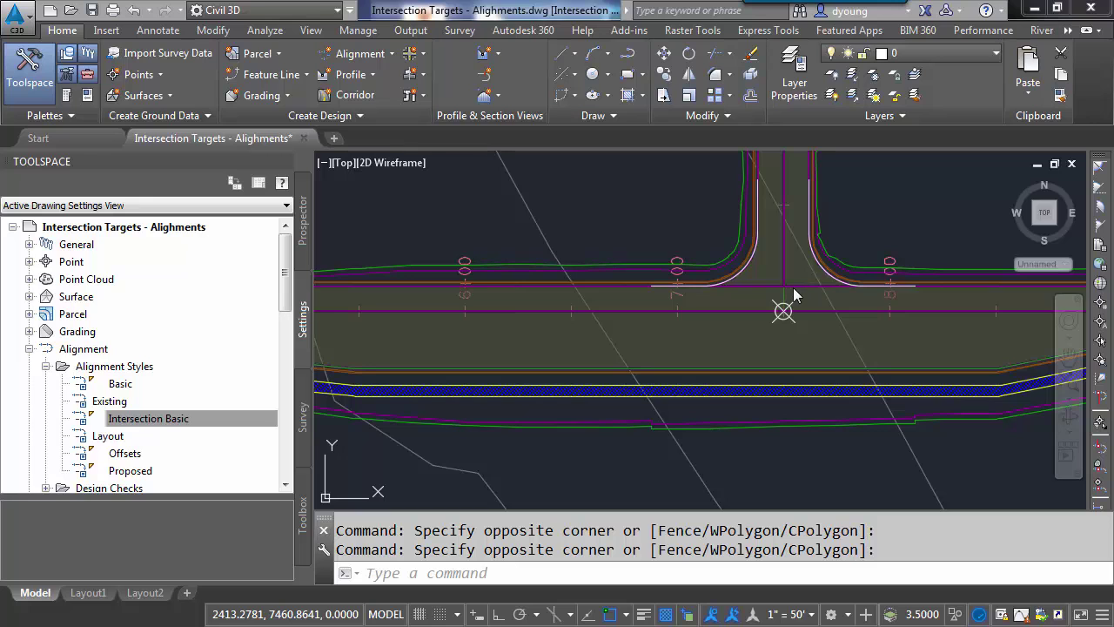
Toggle the On state of the C-ROAD-PAVEMENT HATCH layer in Layer Properties
click(771, 71)
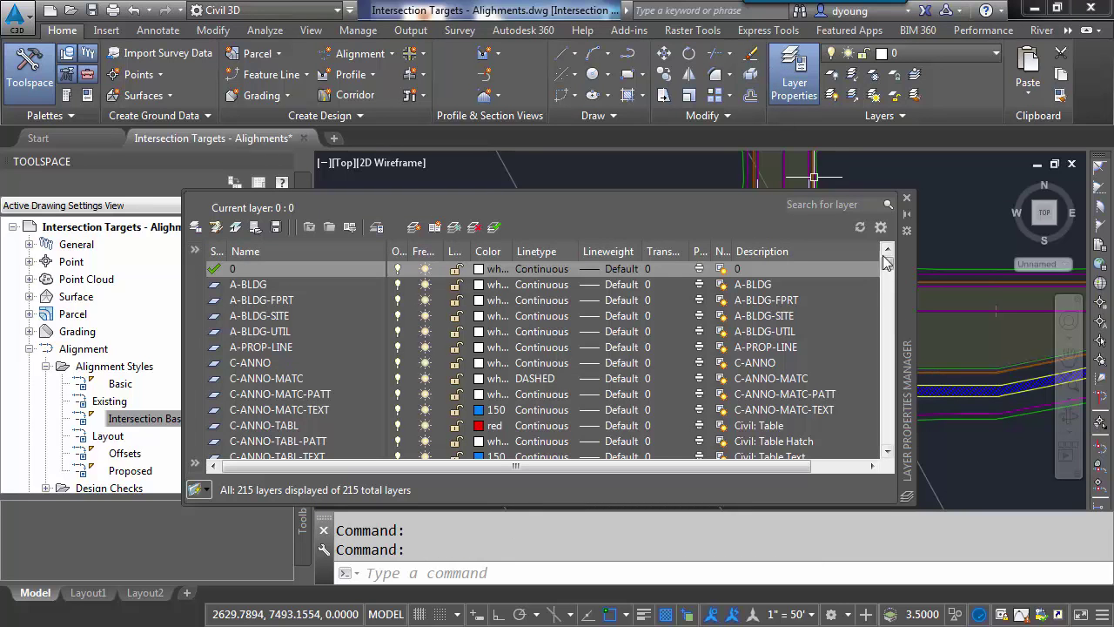
drag(887, 265, 905, 341)
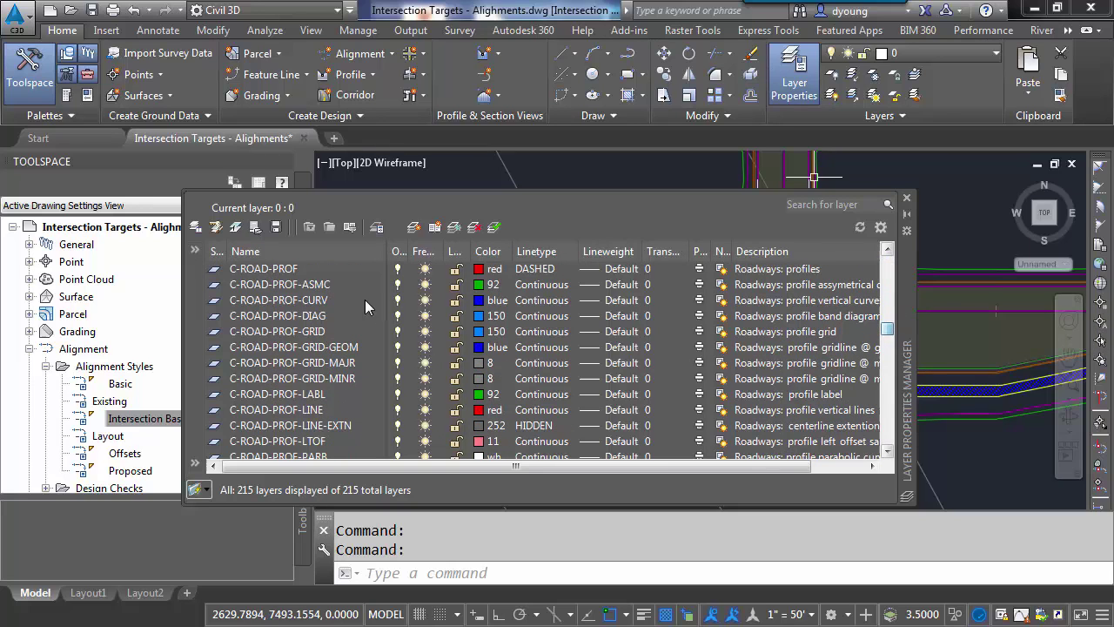
click(320, 427)
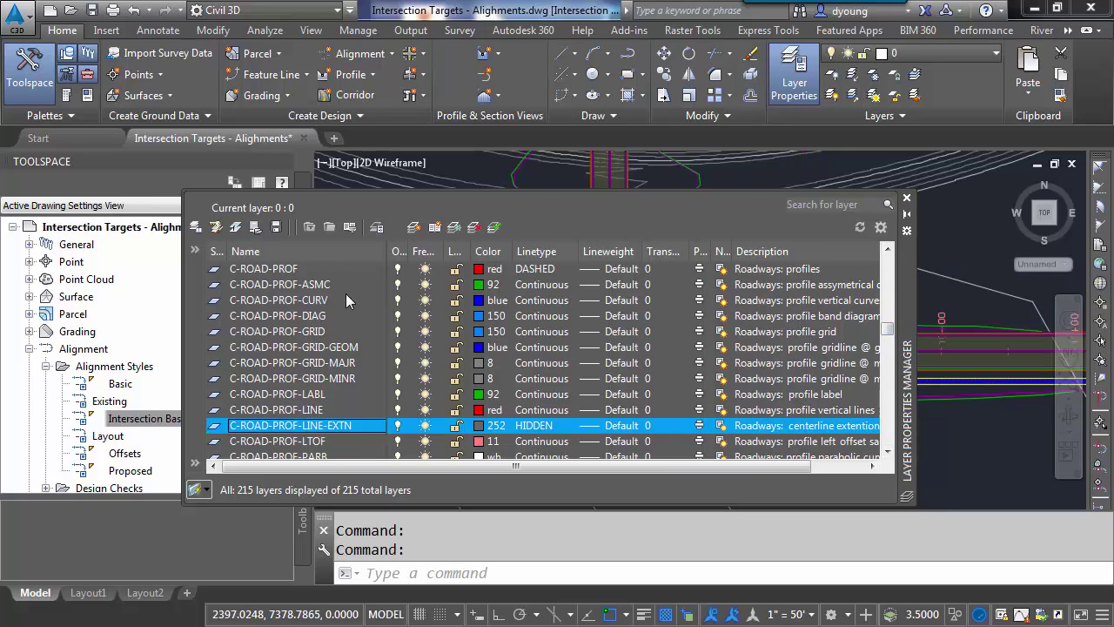
scroll(348, 290, up, 2)
click(344, 350)
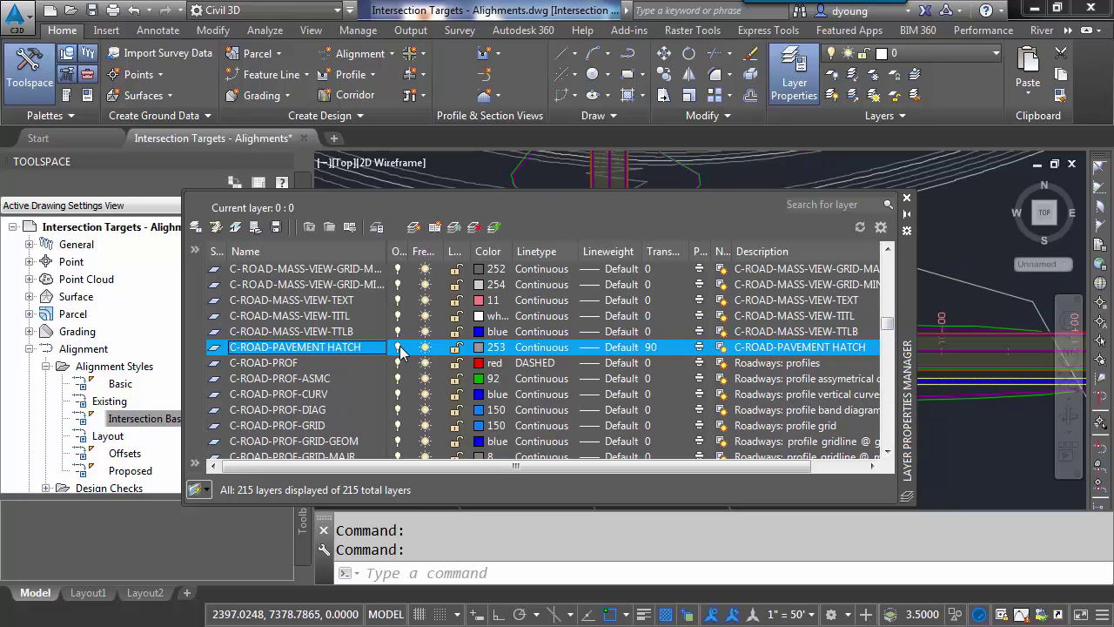
click(398, 347)
click(906, 198)
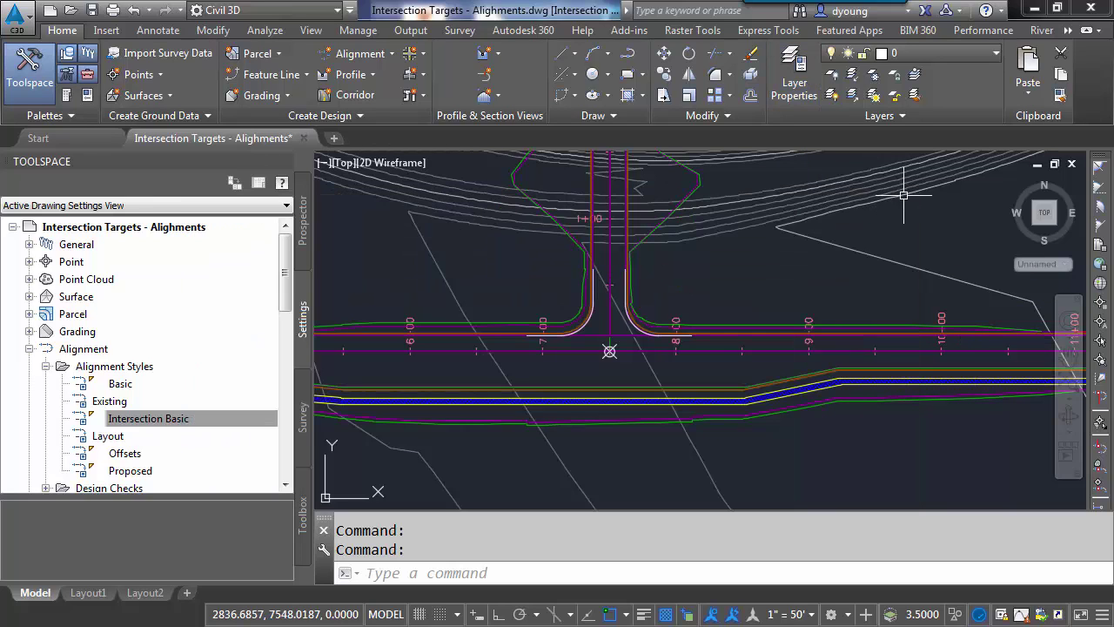
Zoom and pan to center the view on the intersection curb returns
scroll(600, 321, up, 6)
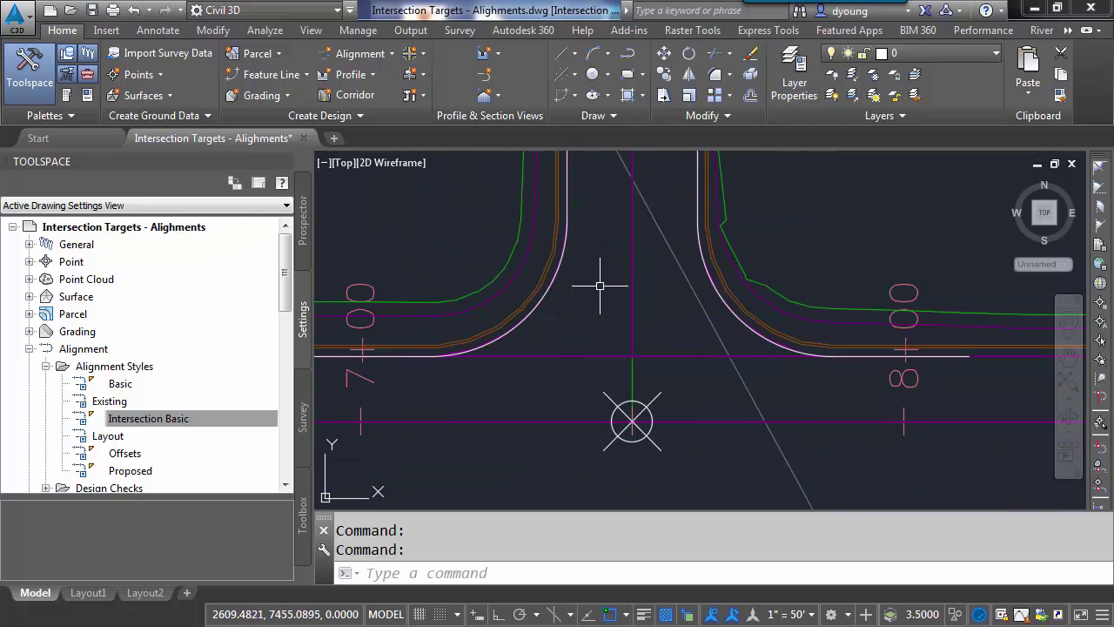
mouse_move(600, 285)
middle_down()
mouse_move(641, 286)
mouse_move(674, 341)
middle_up()
mouse_move(675, 340)
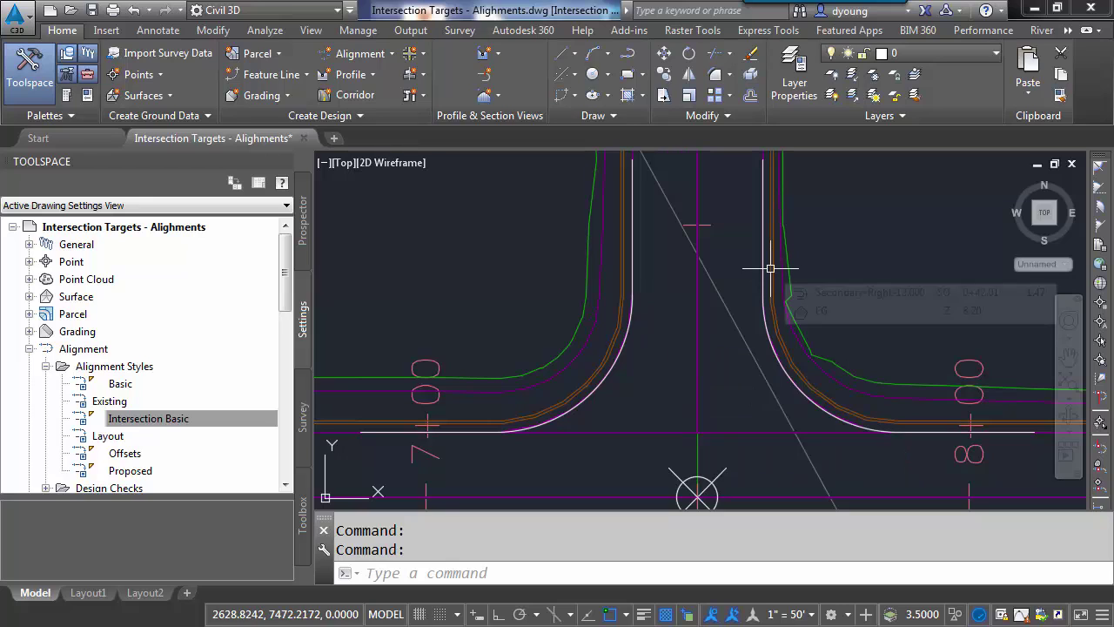
Turn off Line, Curve and Spiral display in the curb return's alignment style
click(793, 384)
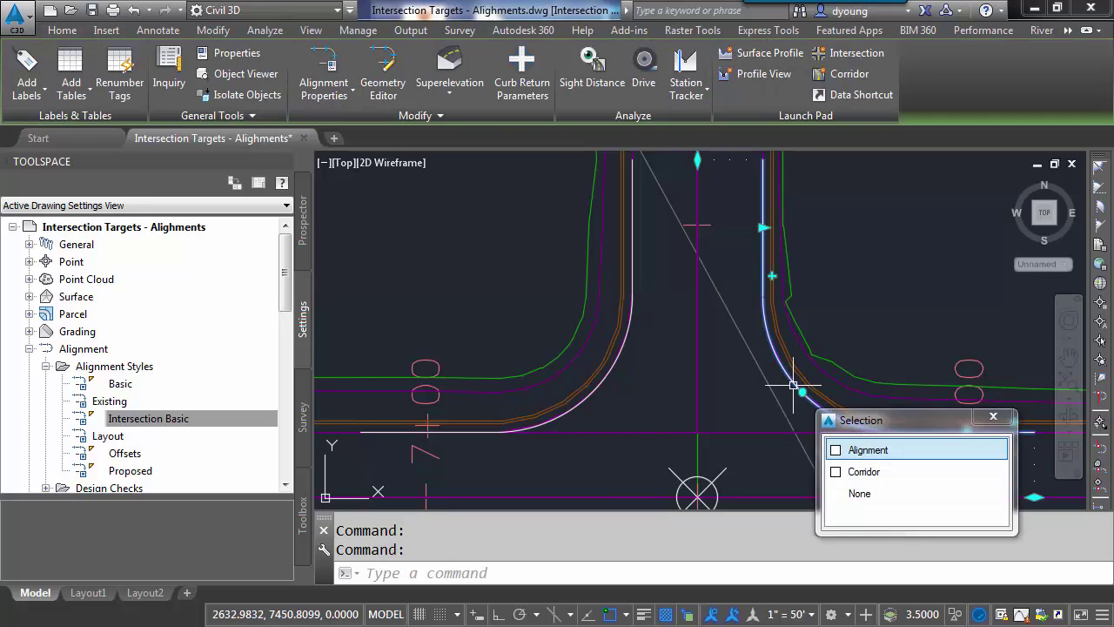
click(849, 450)
right_click(728, 297)
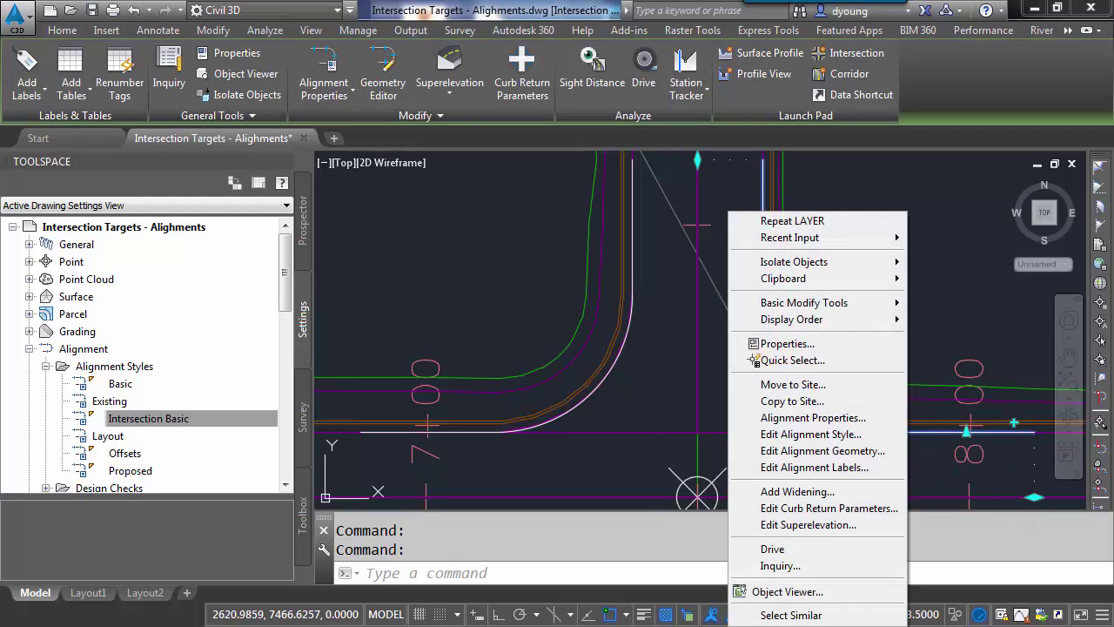
click(806, 436)
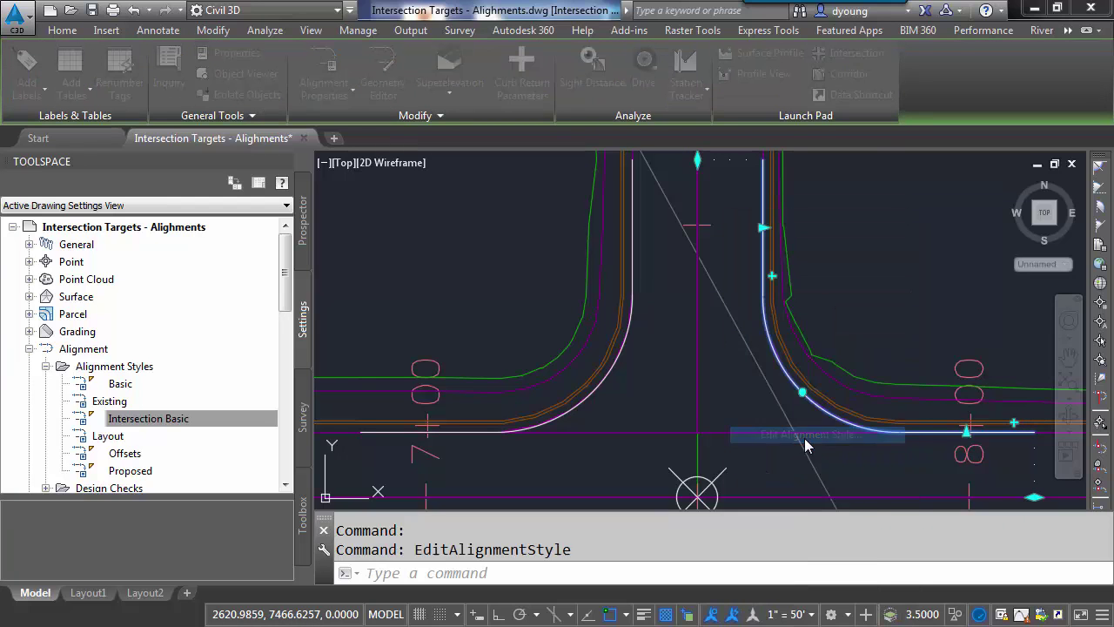
click(489, 251)
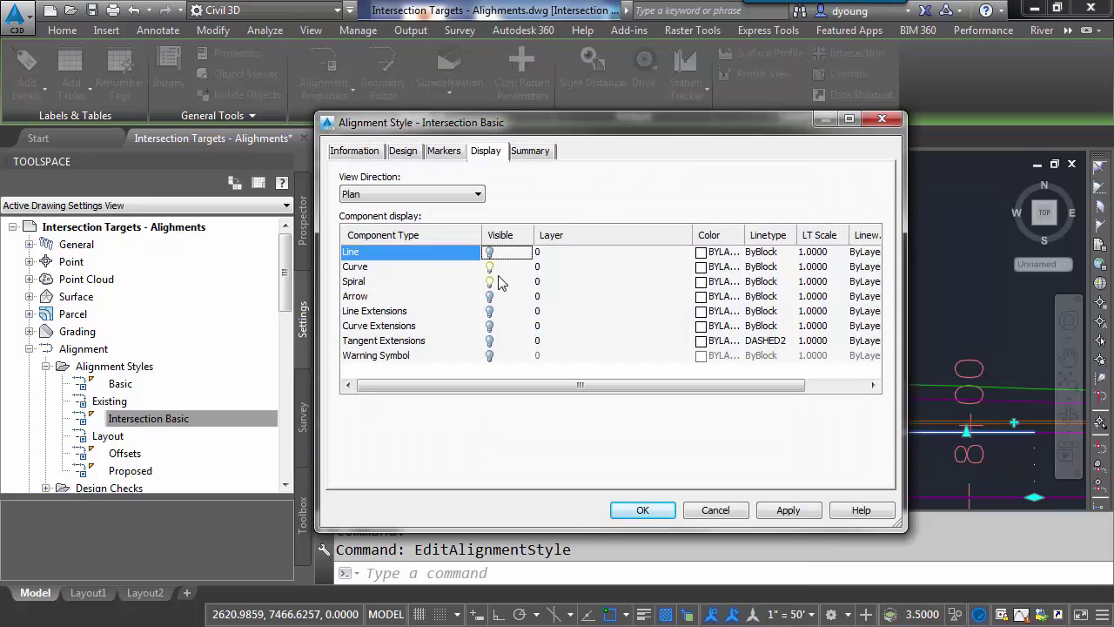
click(489, 266)
click(491, 281)
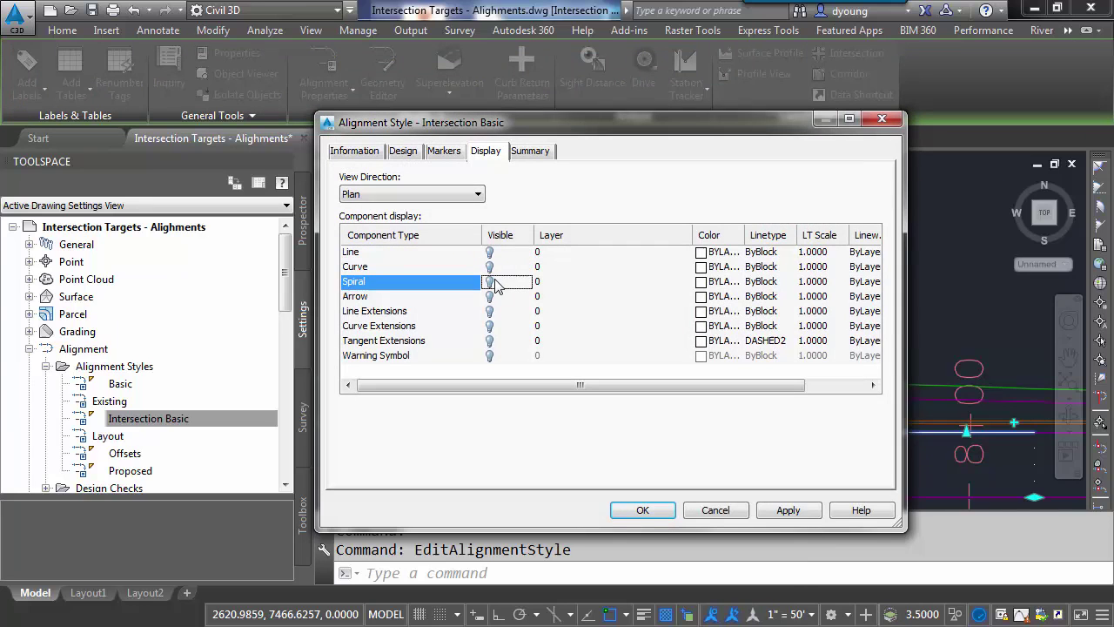
click(642, 510)
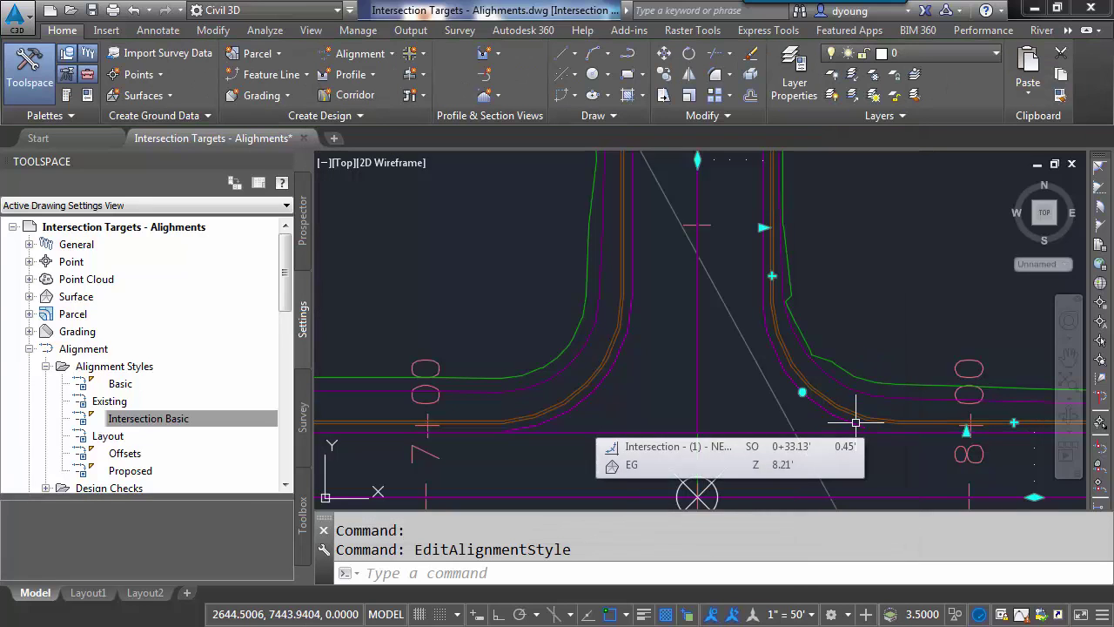
key(Escape)
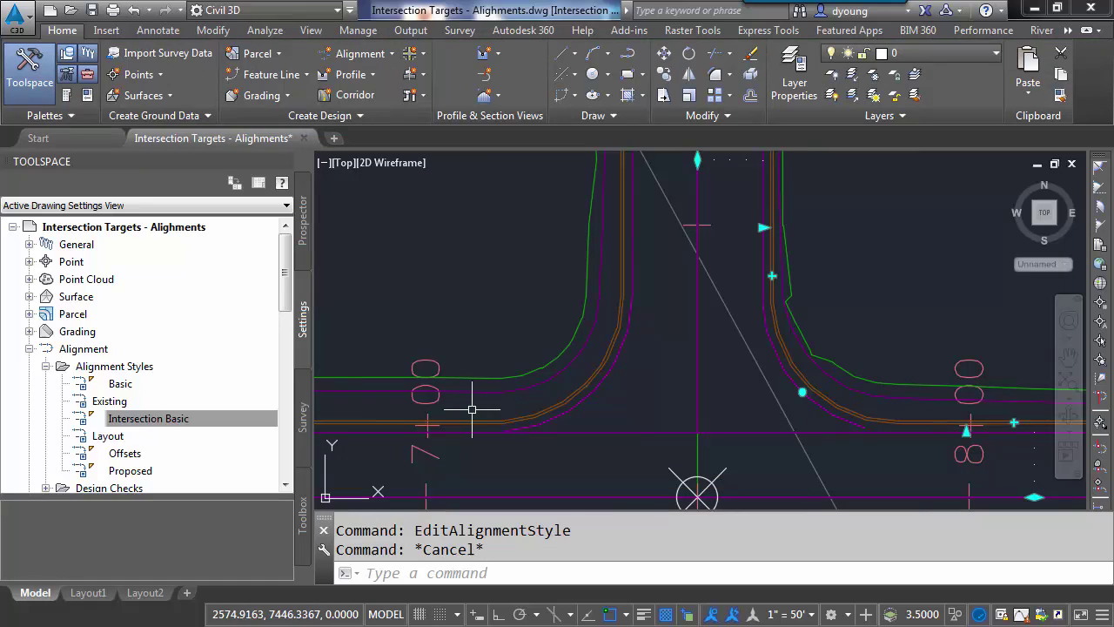
Open the CD style under General > Multipurpose Styles > Code Set Styles and review its Point codes
middle_drag(653, 435, 660, 283)
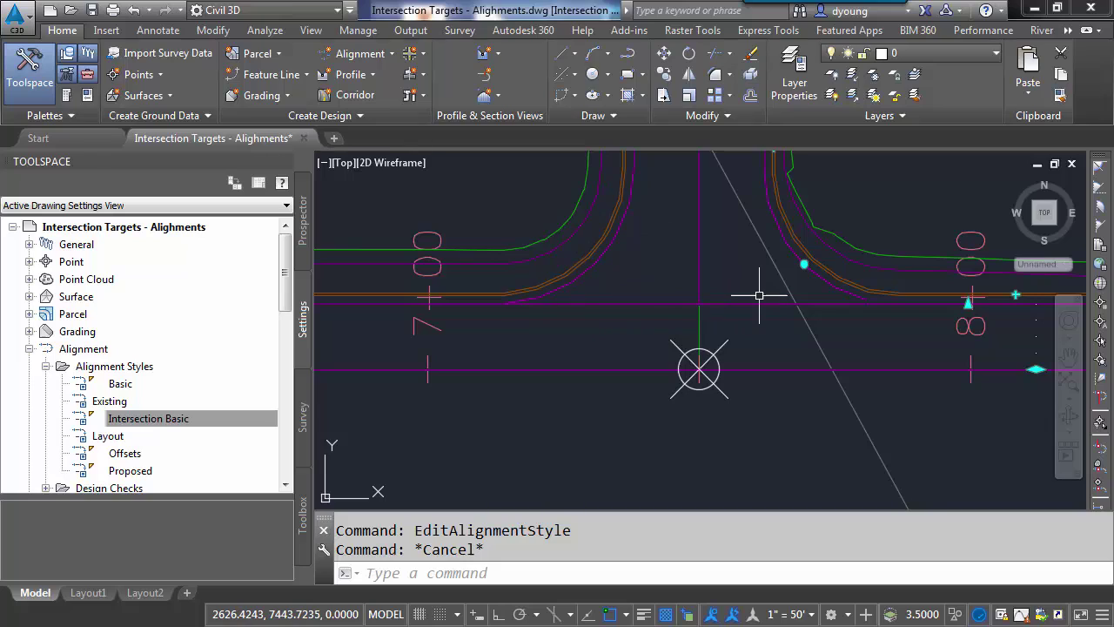
mouse_move(759, 295)
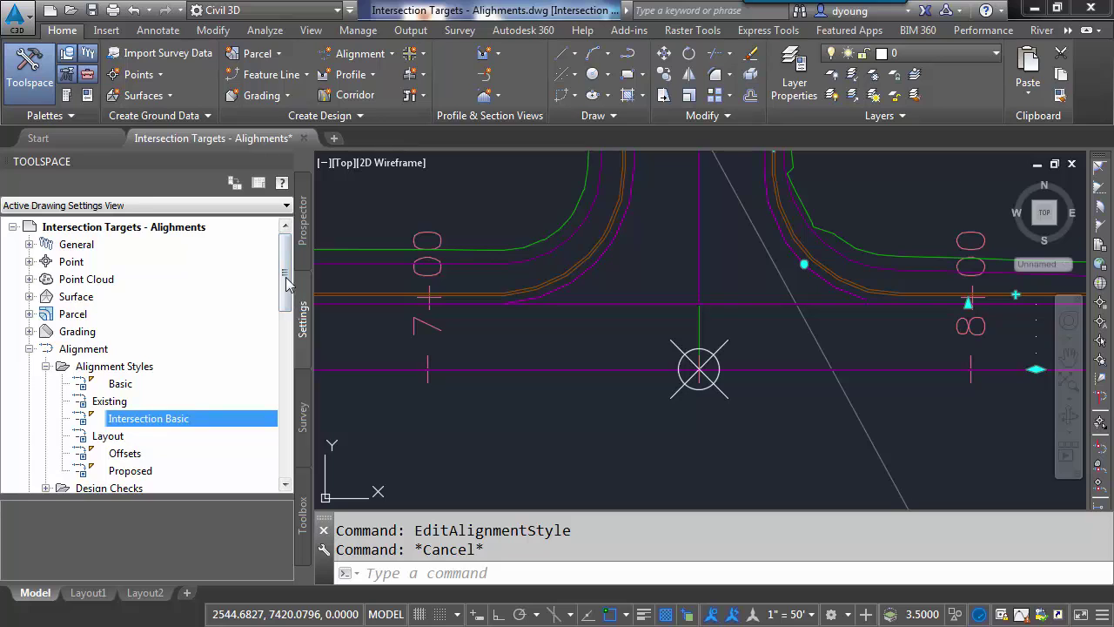
mouse_move(290, 297)
mouse_down()
mouse_move(288, 328)
mouse_move(288, 275)
mouse_up()
double_click(82, 245)
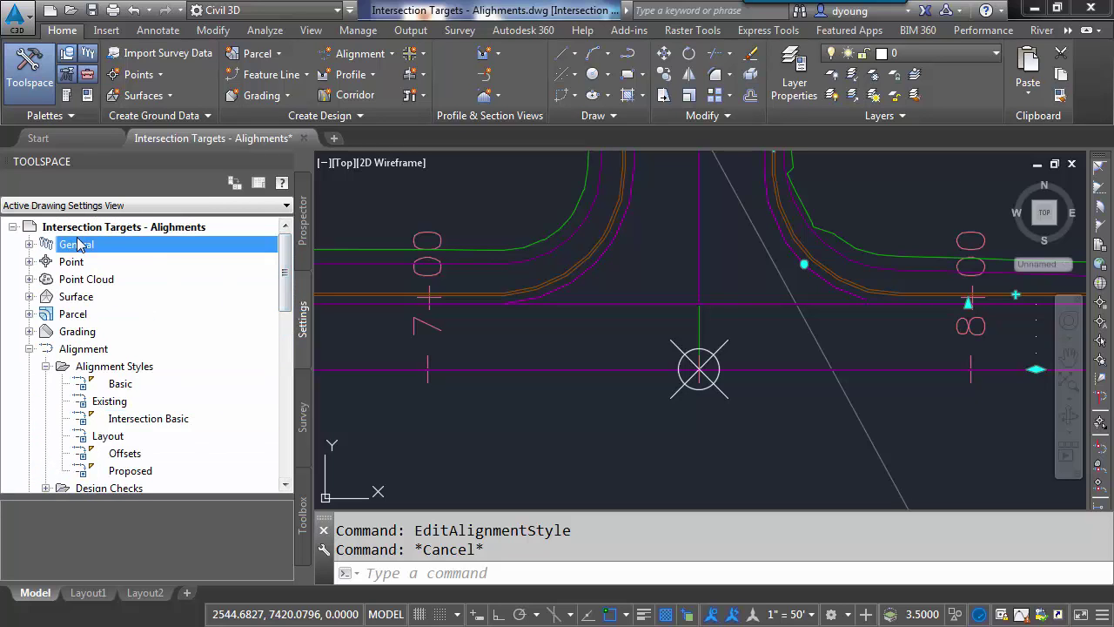
double_click(115, 262)
double_click(124, 349)
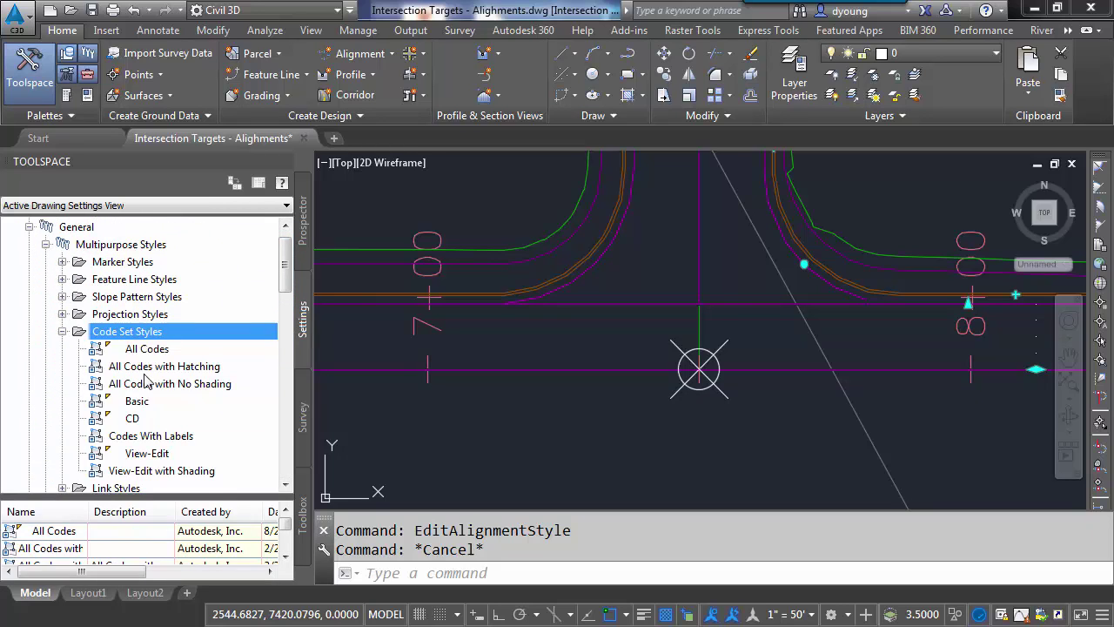
double_click(122, 421)
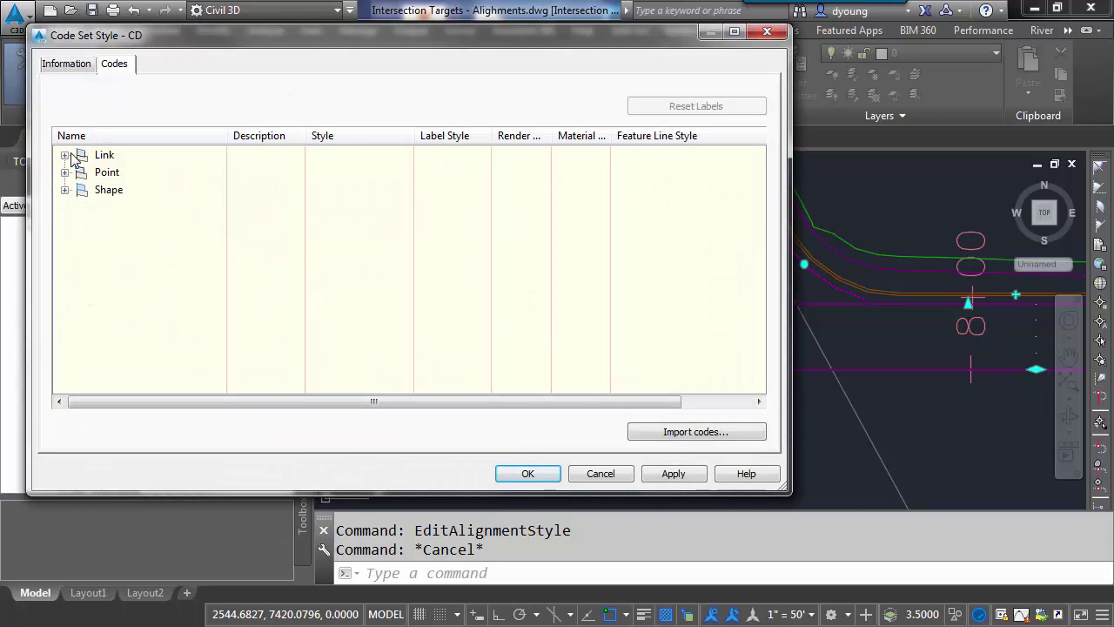
click(67, 172)
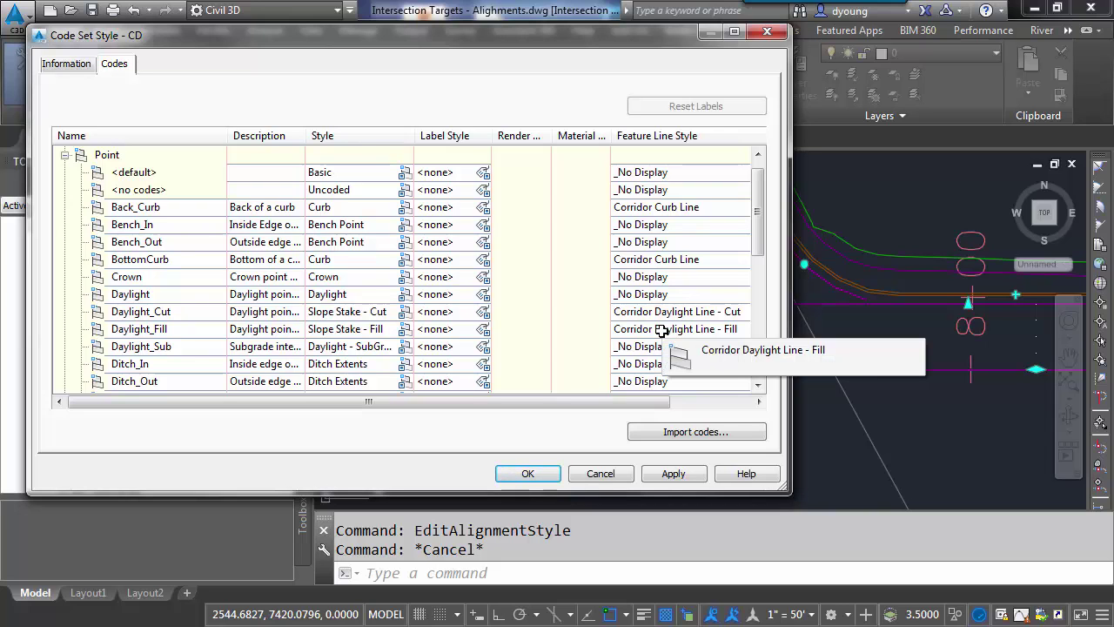
click(549, 471)
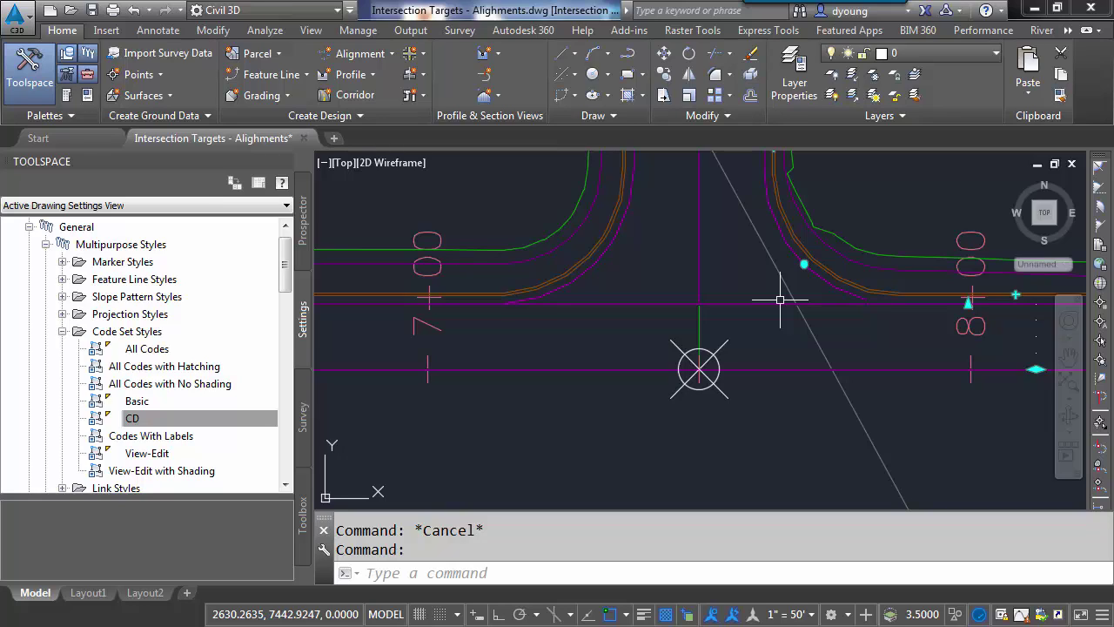
click(129, 420)
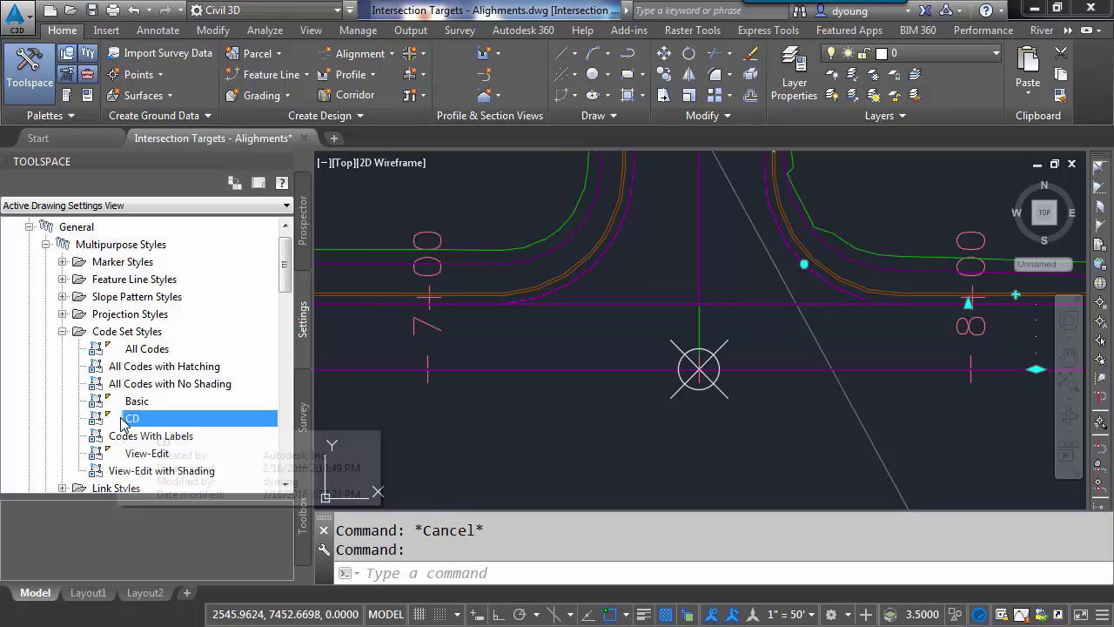
Open the Corridor Grading feature line style and confirm it uses the C-ROAD-GRADING layer
mouse_move(144, 423)
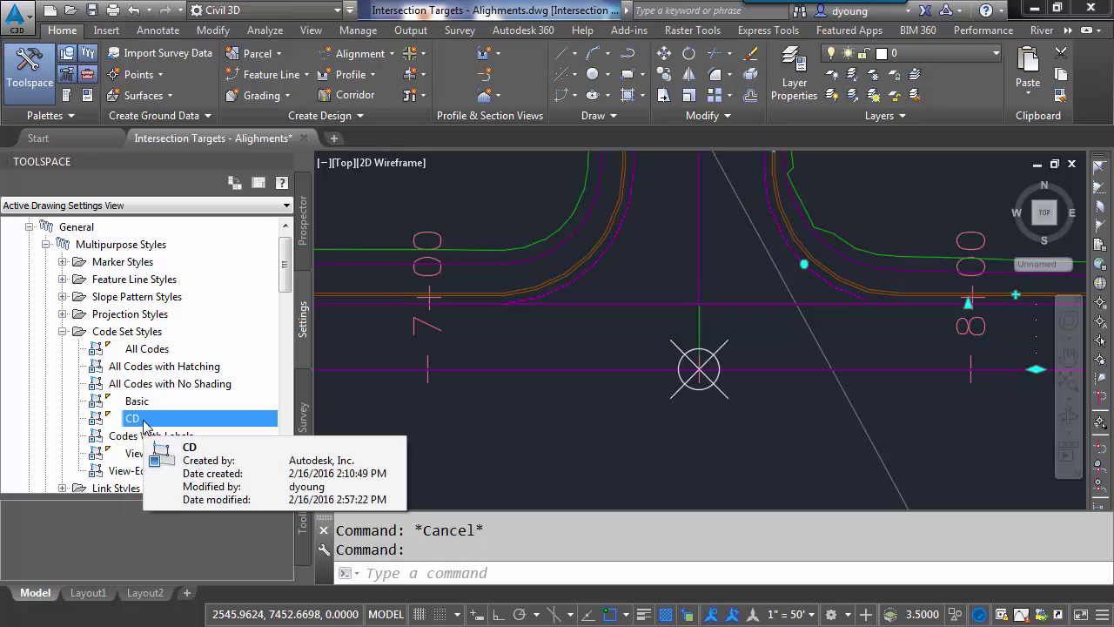
click(62, 278)
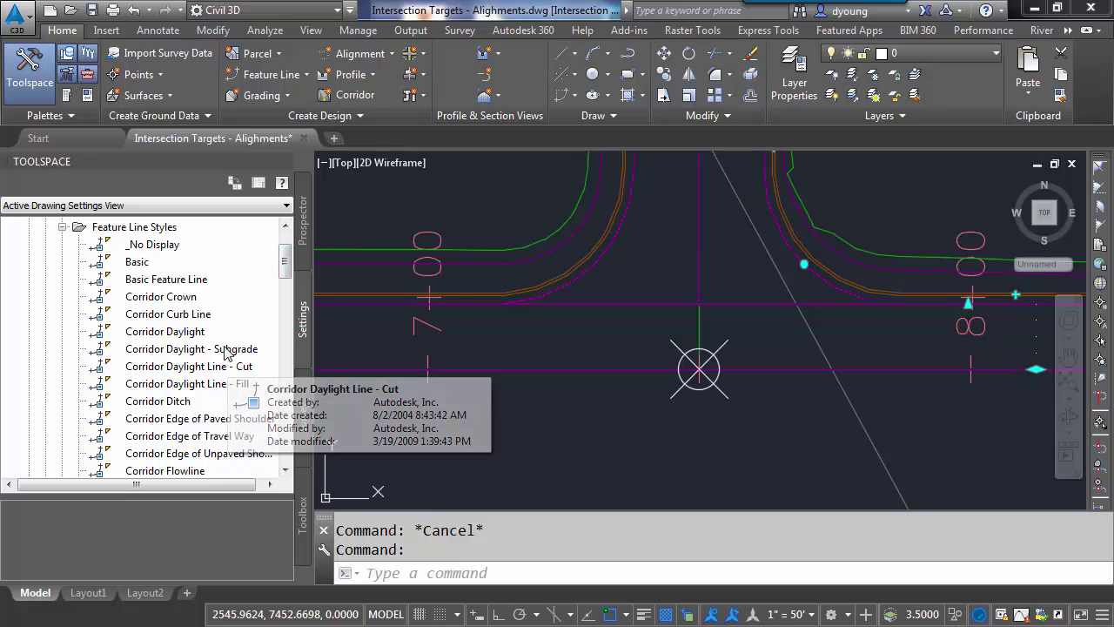
click(284, 470)
click(285, 470)
click(284, 469)
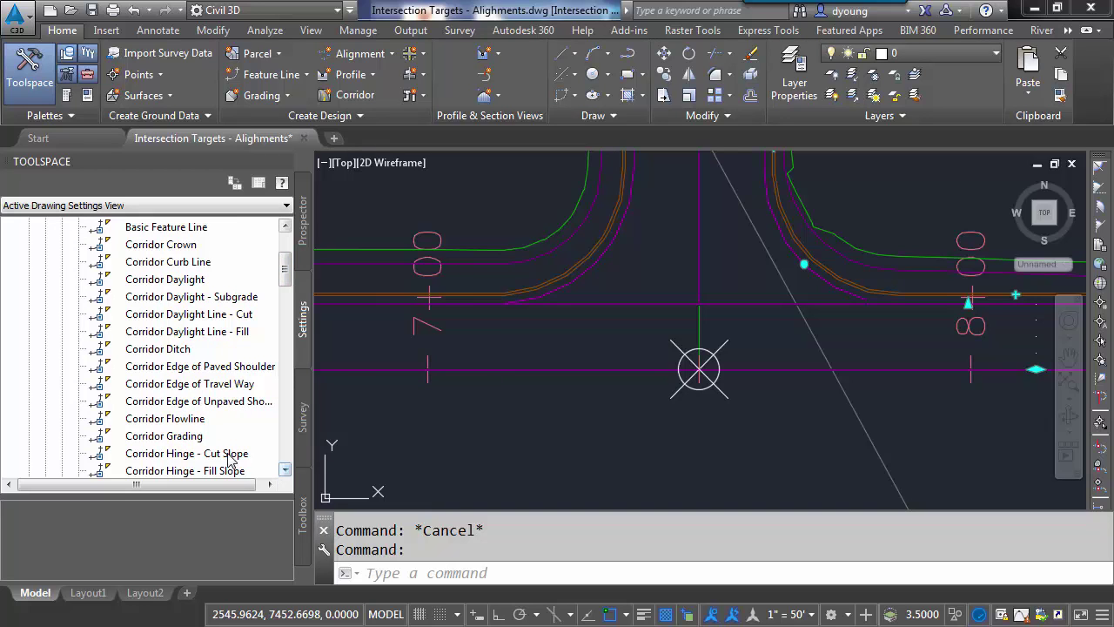
click(173, 436)
double_click(173, 437)
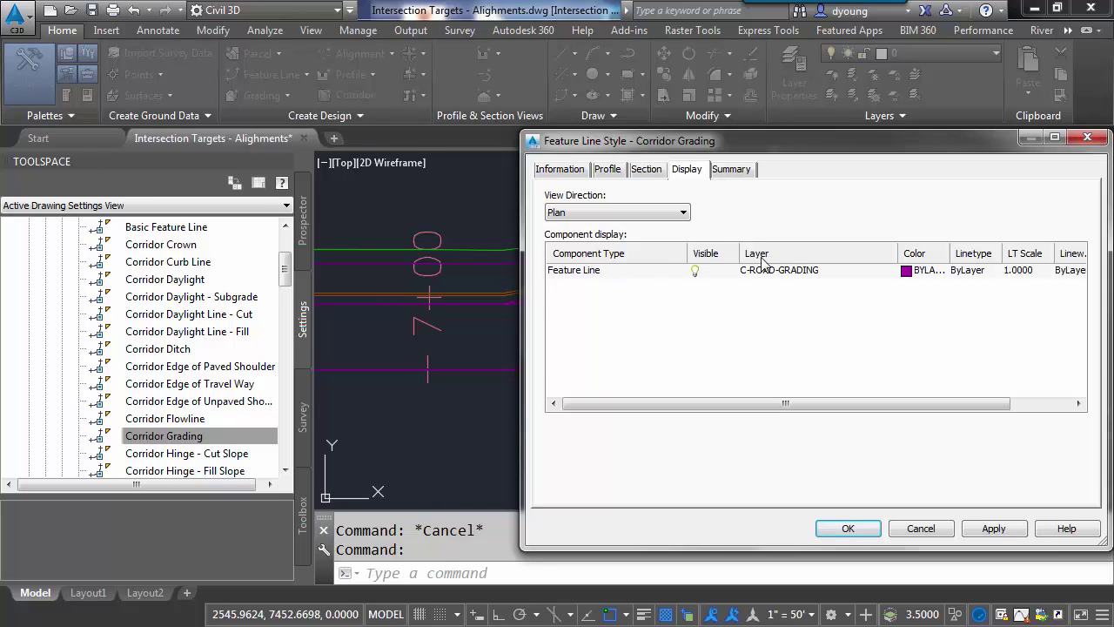
click(844, 528)
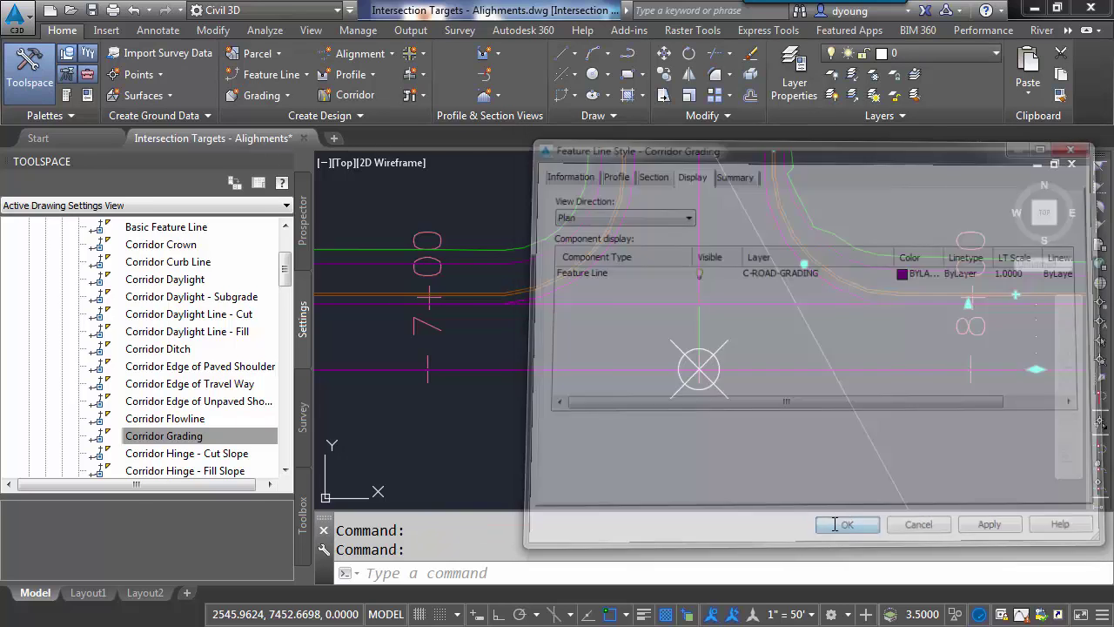
Turn off the C-ROAD-GRADING layer in Layer Properties to hide the magenta grading lines
click(802, 65)
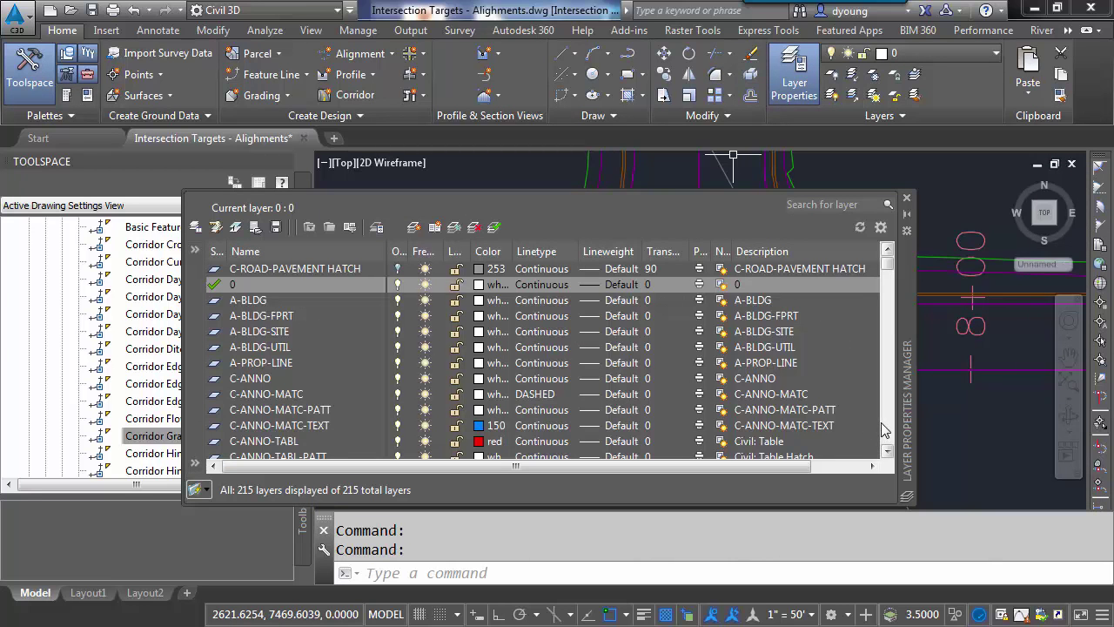
click(885, 425)
click(885, 425)
click(885, 425)
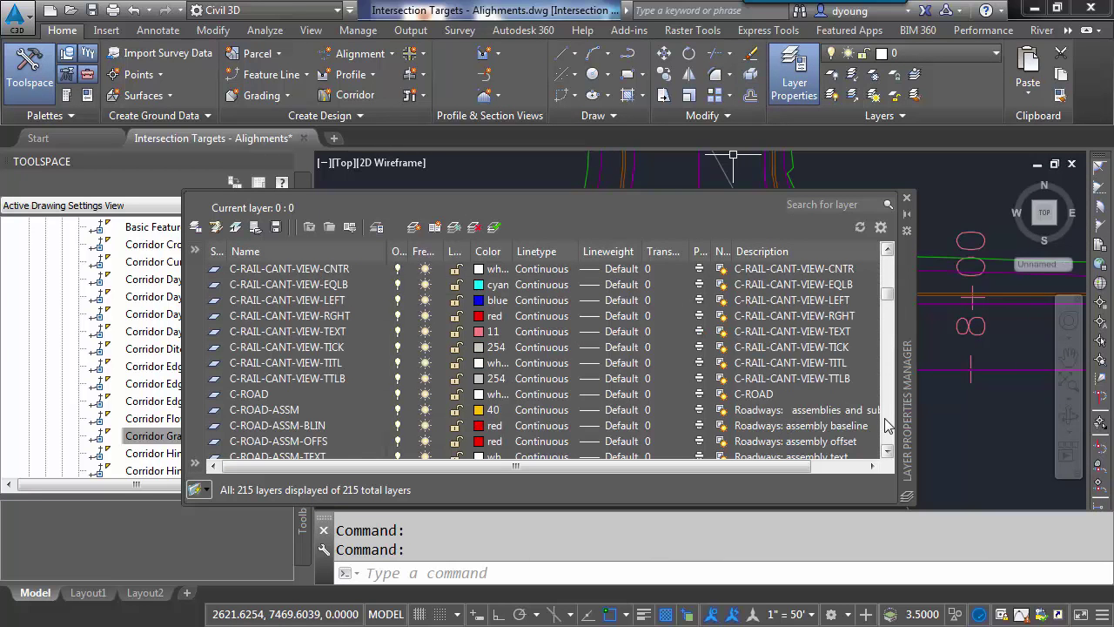
click(885, 424)
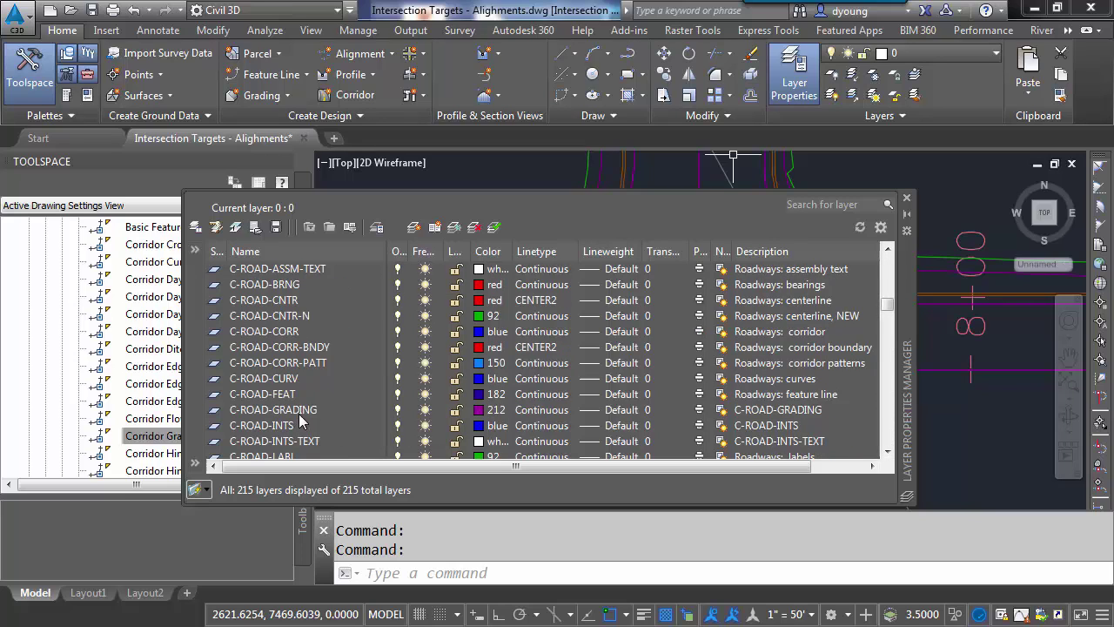
click(415, 411)
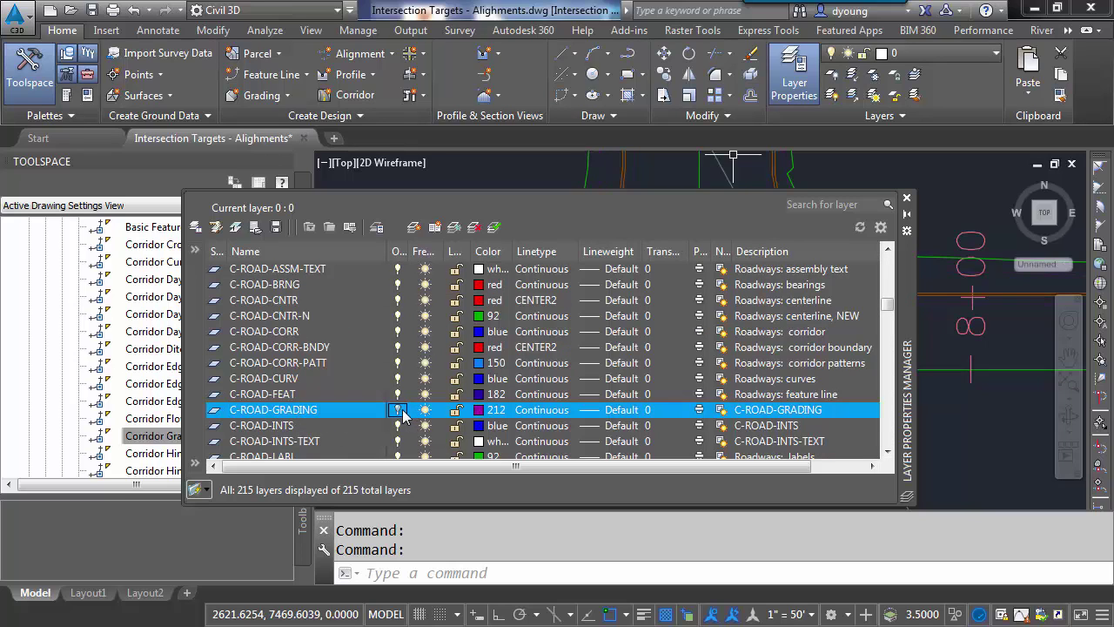
click(906, 197)
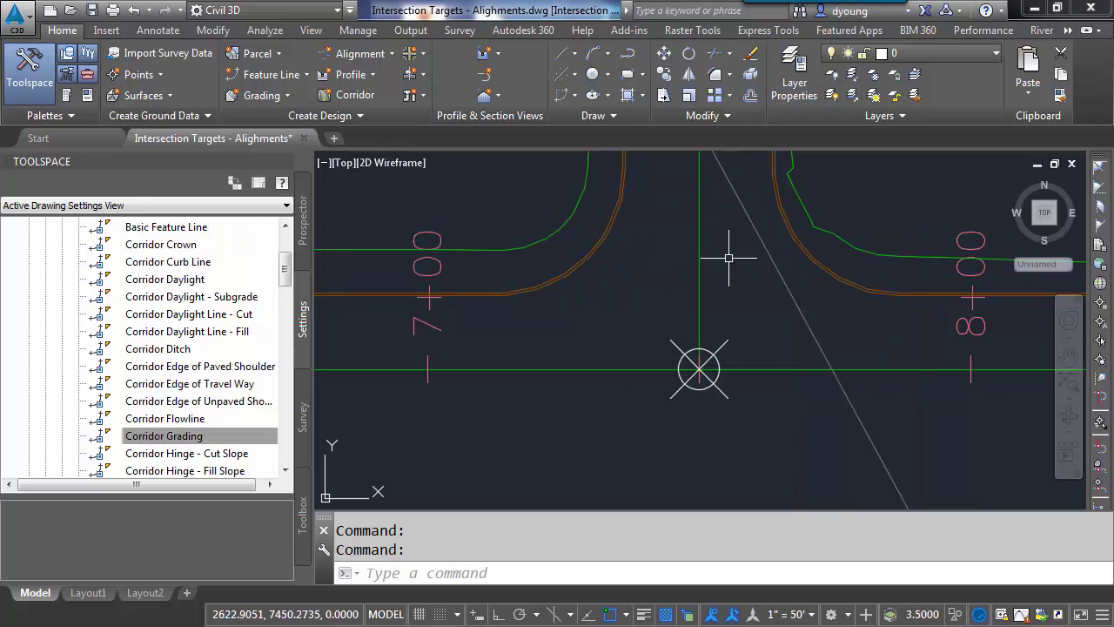
mouse_move(674, 301)
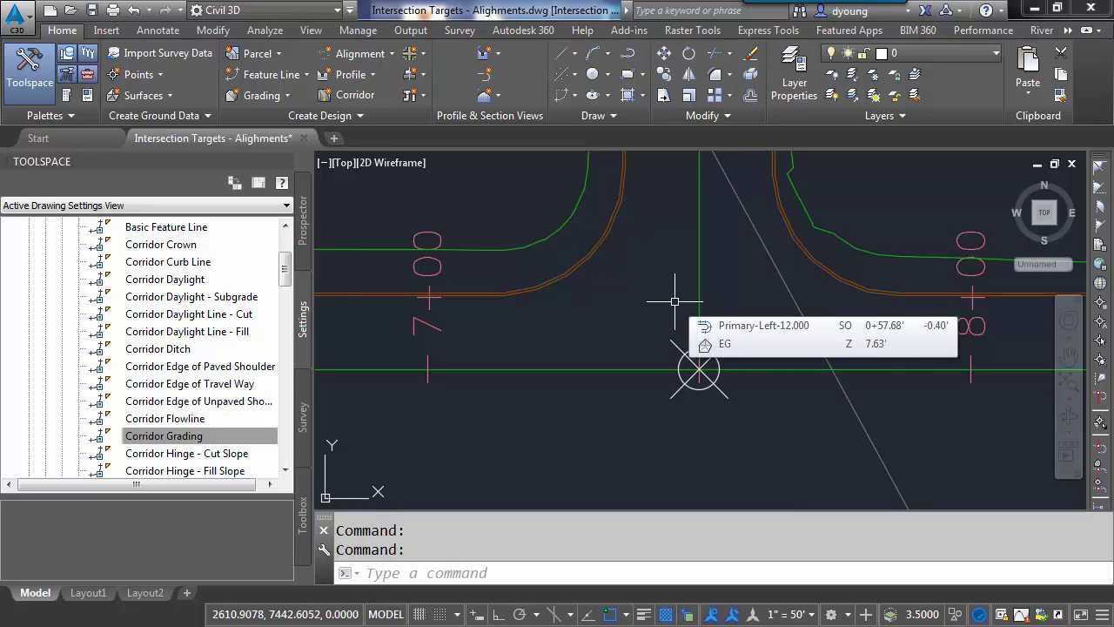
scroll(675, 365, down, 2)
middle_drag(677, 405, 677, 289)
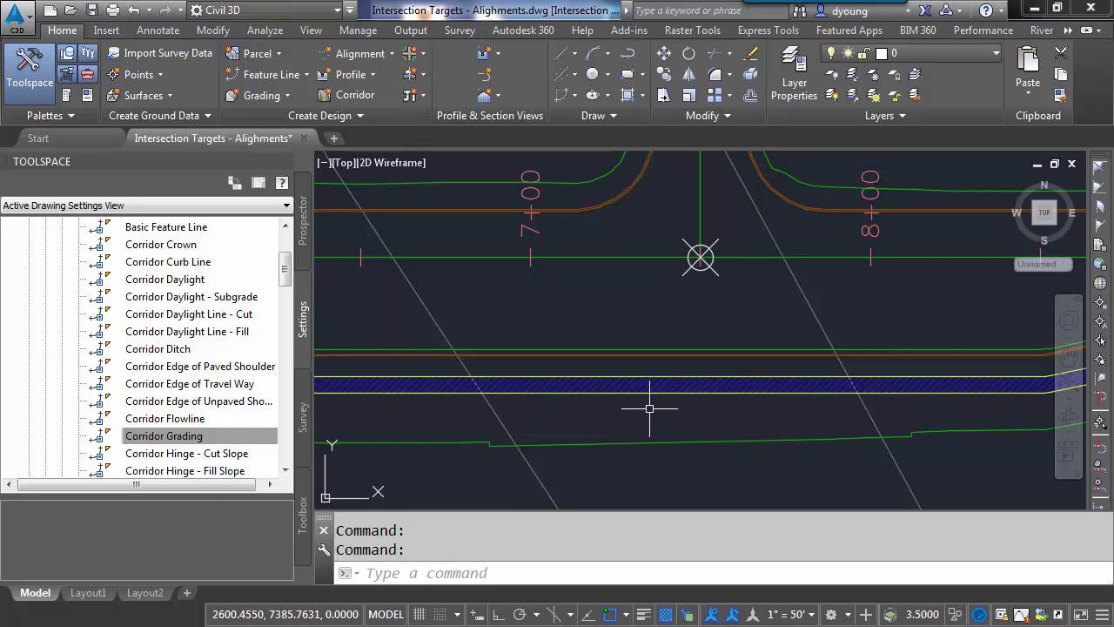
mouse_move(649, 408)
scroll(649, 409, down, 1)
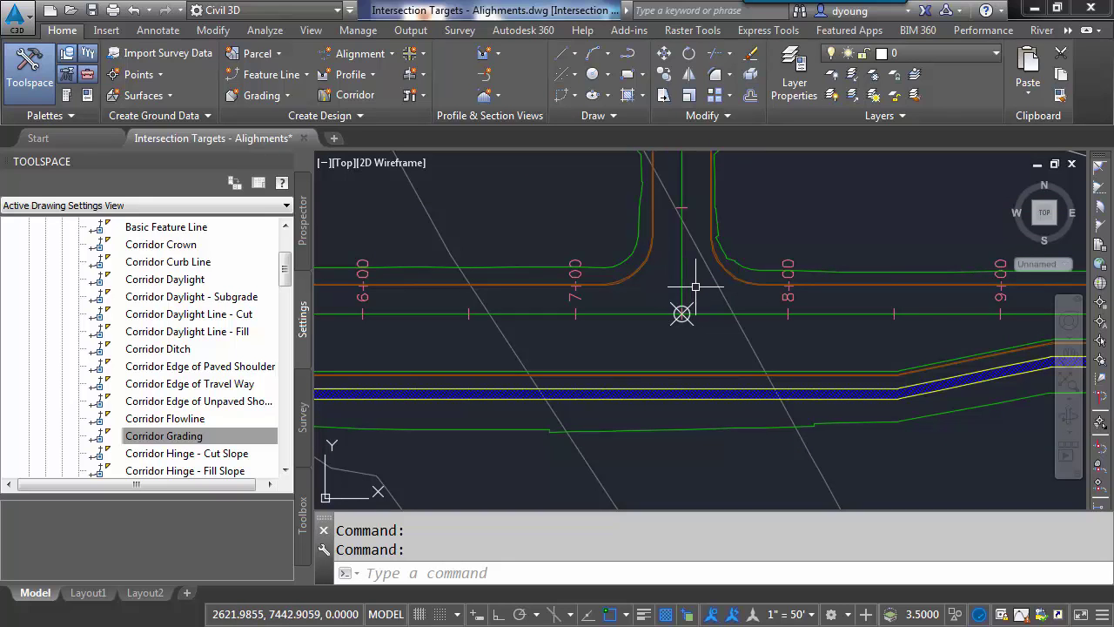
mouse_move(696, 286)
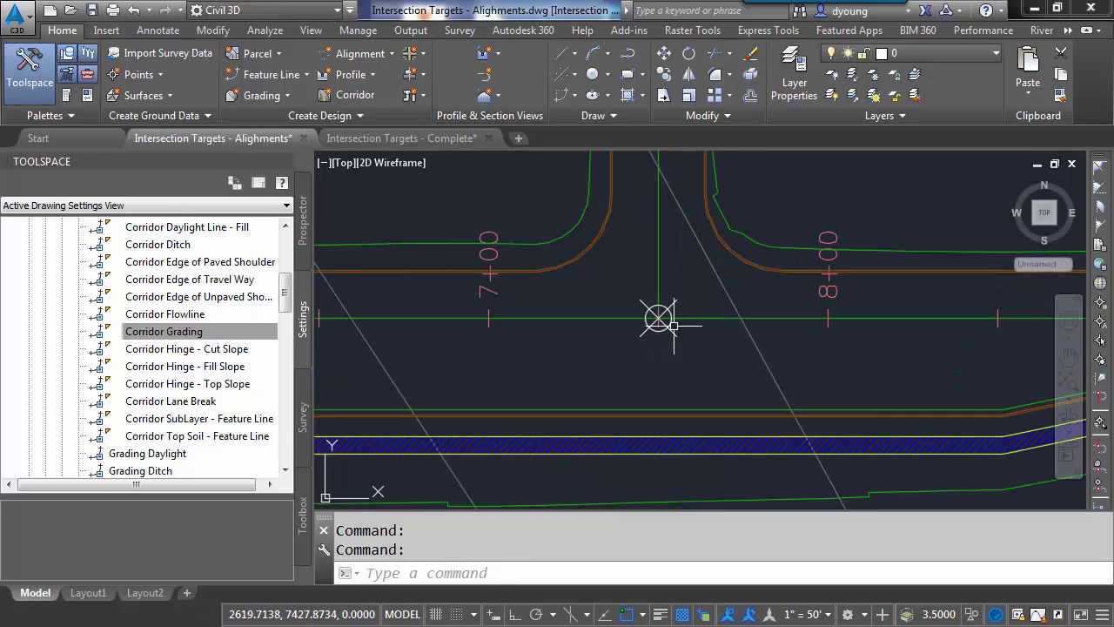
scroll(666, 316, down, 3)
middle_drag(592, 329, 681, 342)
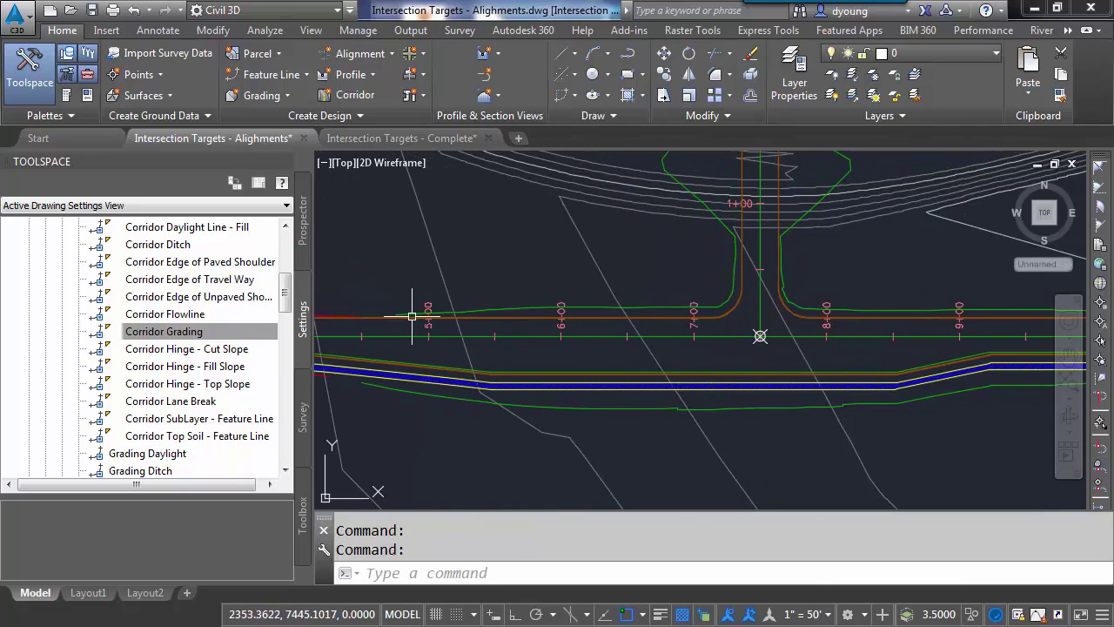
mouse_move(650, 306)
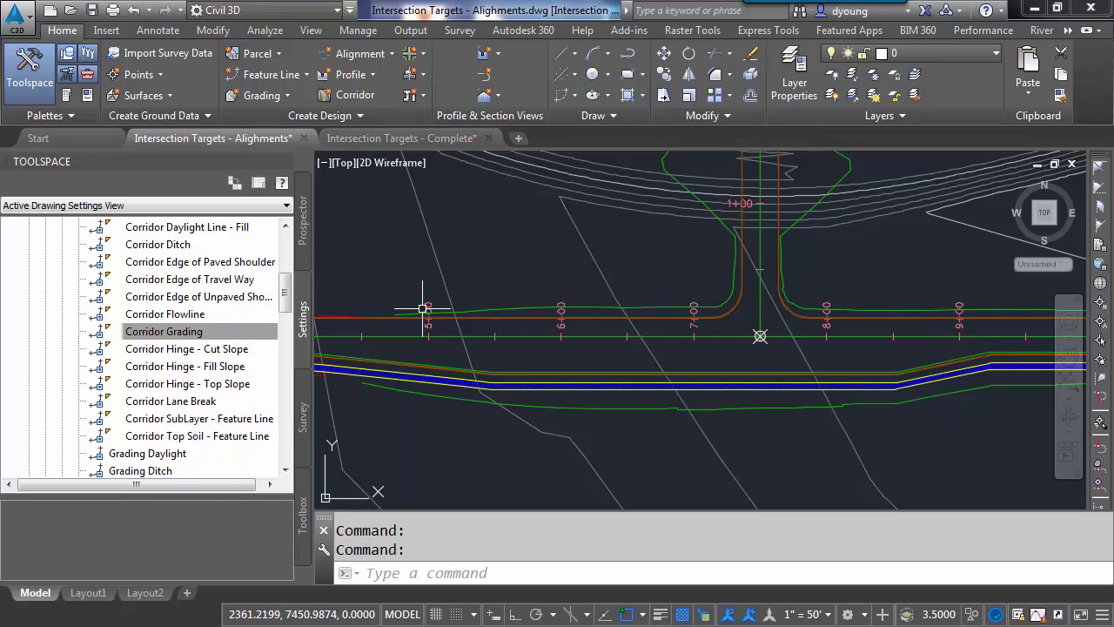
middle_drag(423, 311, 875, 293)
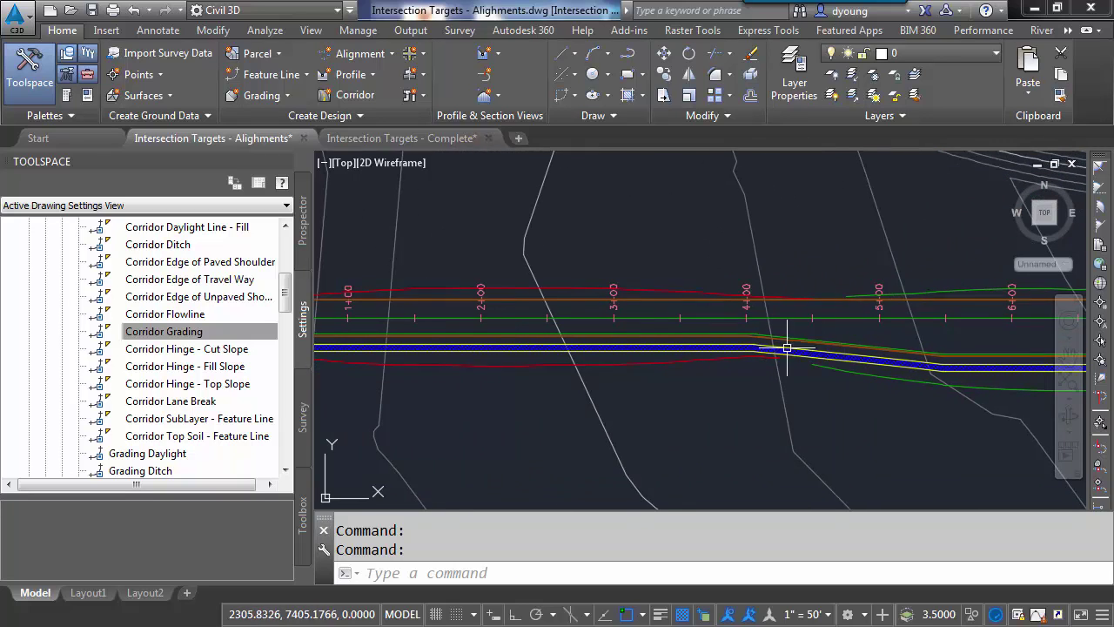
middle_drag(925, 350, 473, 356)
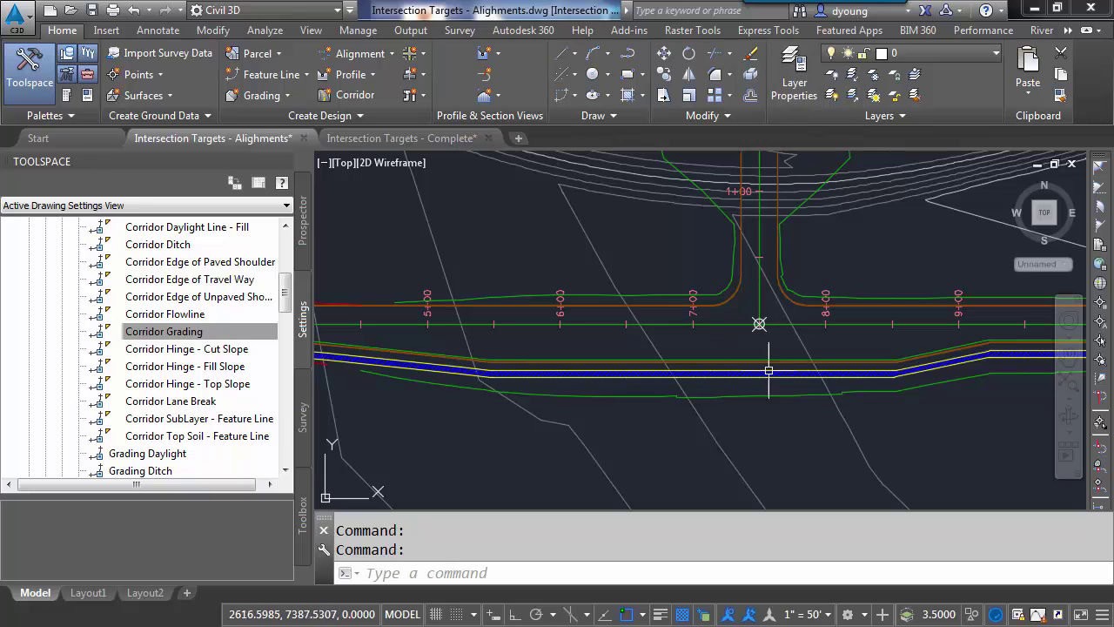
Turn the C-ROAD-PAVEMENT HATCH layer back on to show the grey pavement hatch
click(794, 78)
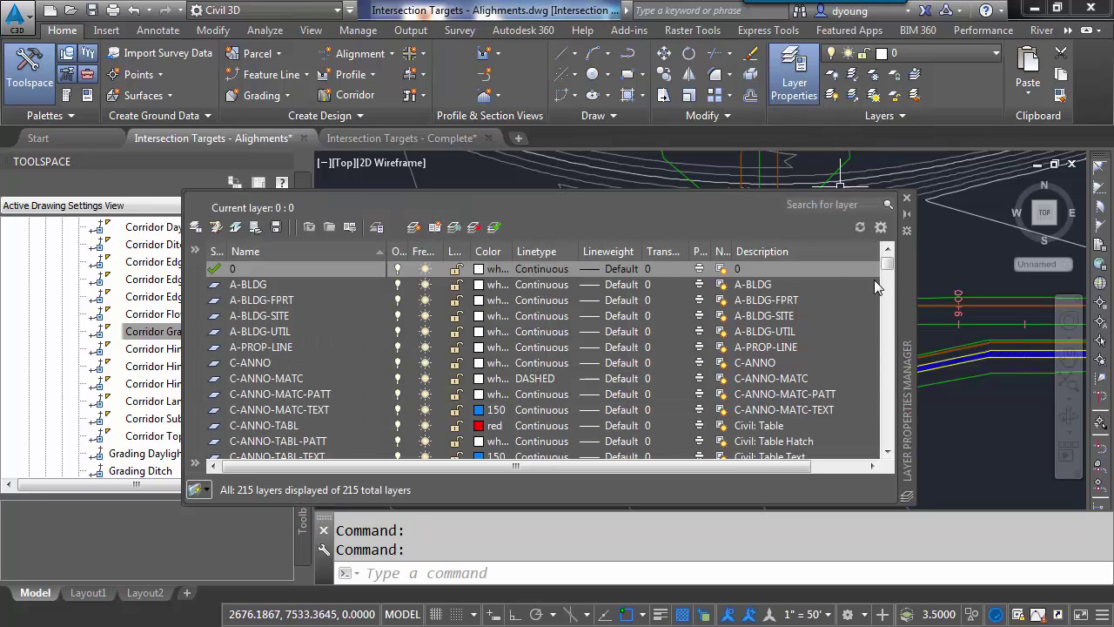
drag(891, 268, 893, 323)
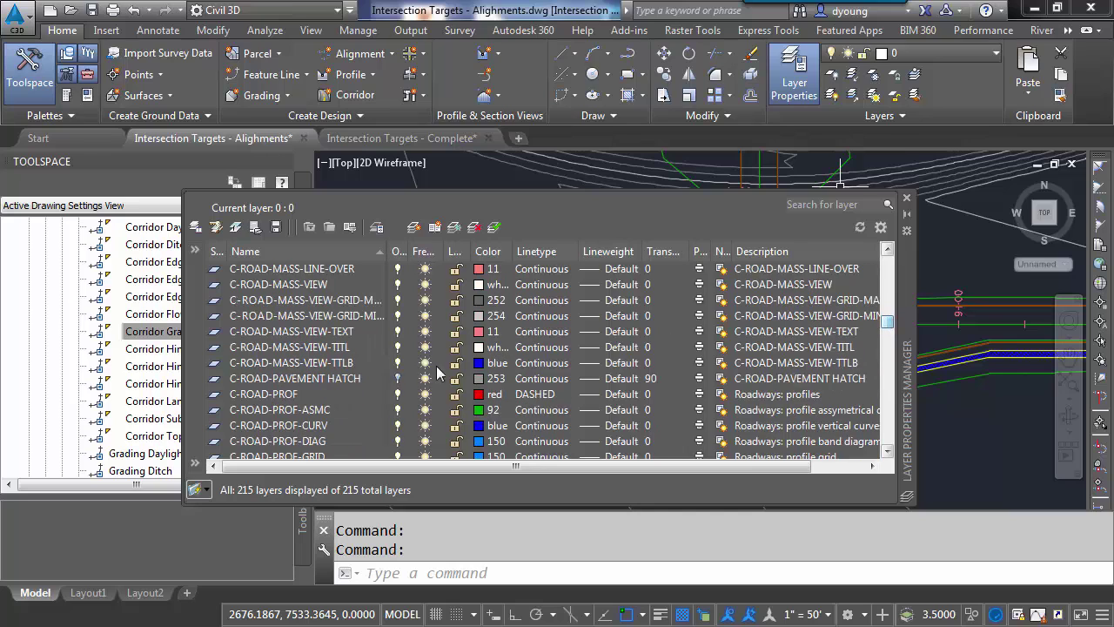
click(399, 377)
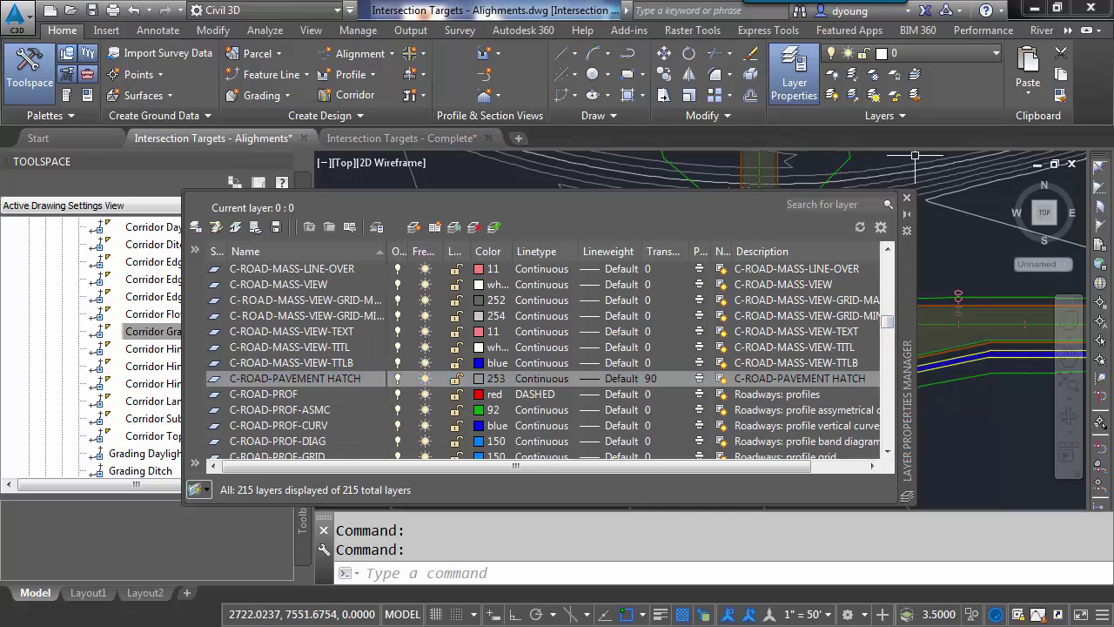
click(907, 198)
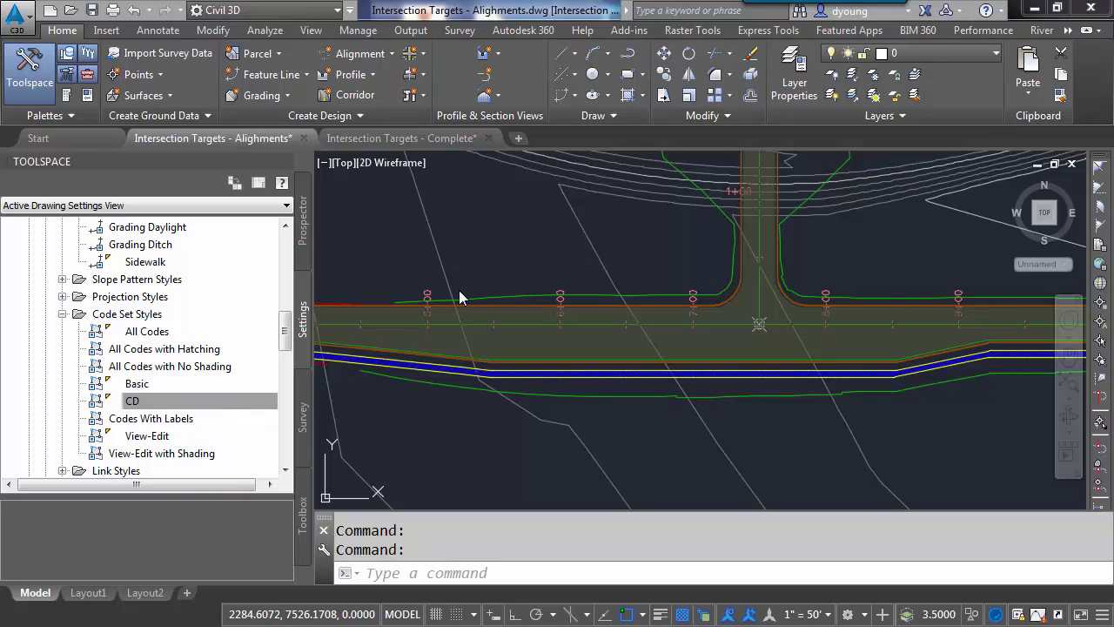
double_click(132, 405)
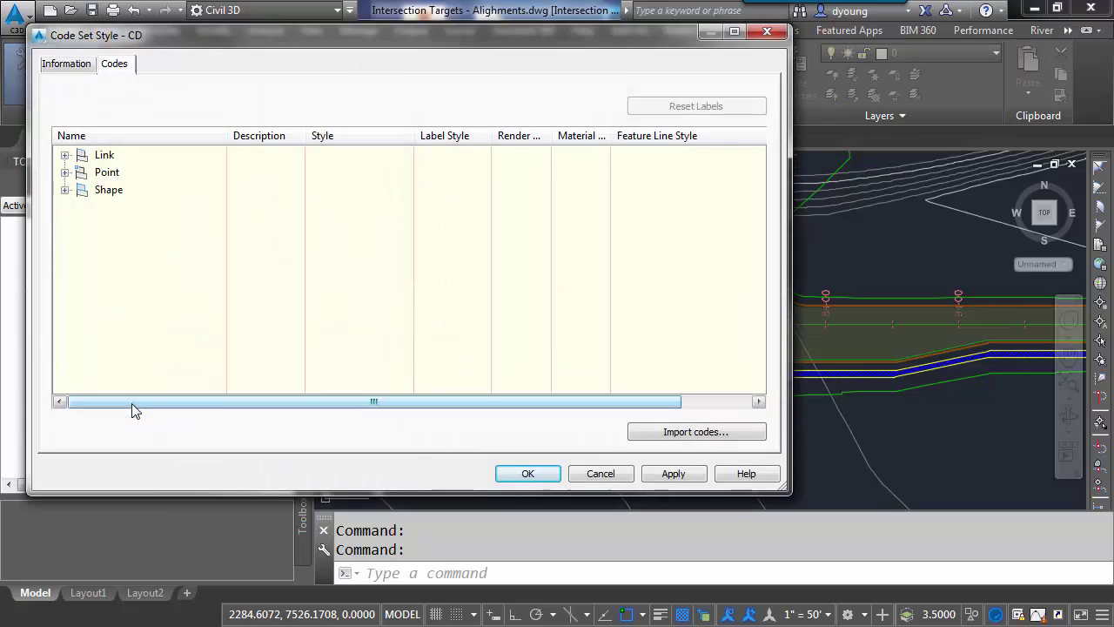
click(65, 155)
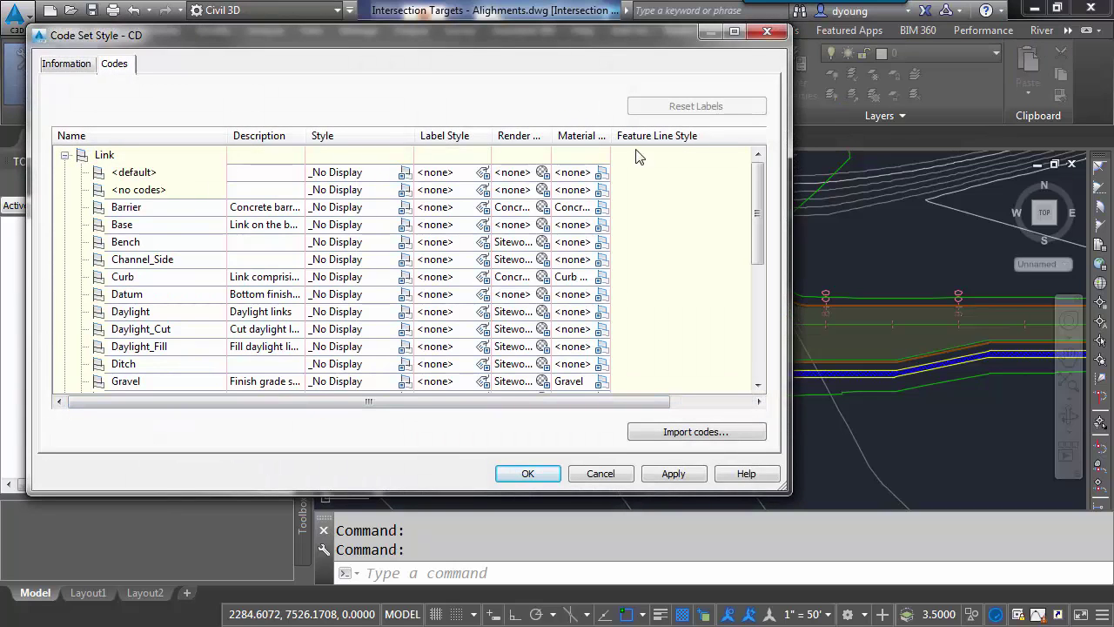
click(64, 155)
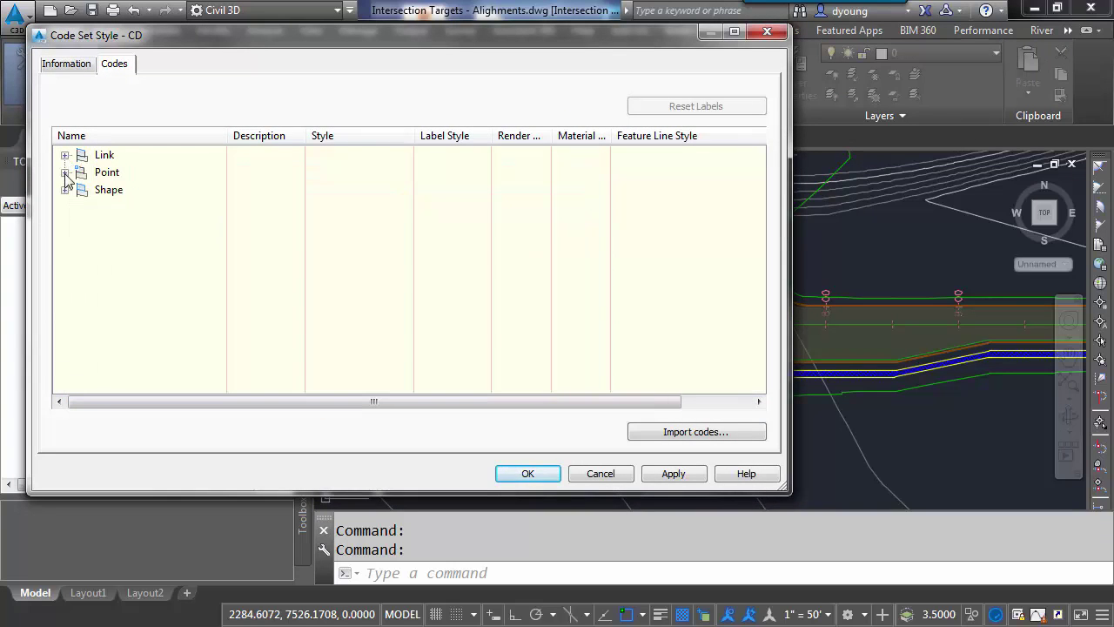
click(64, 172)
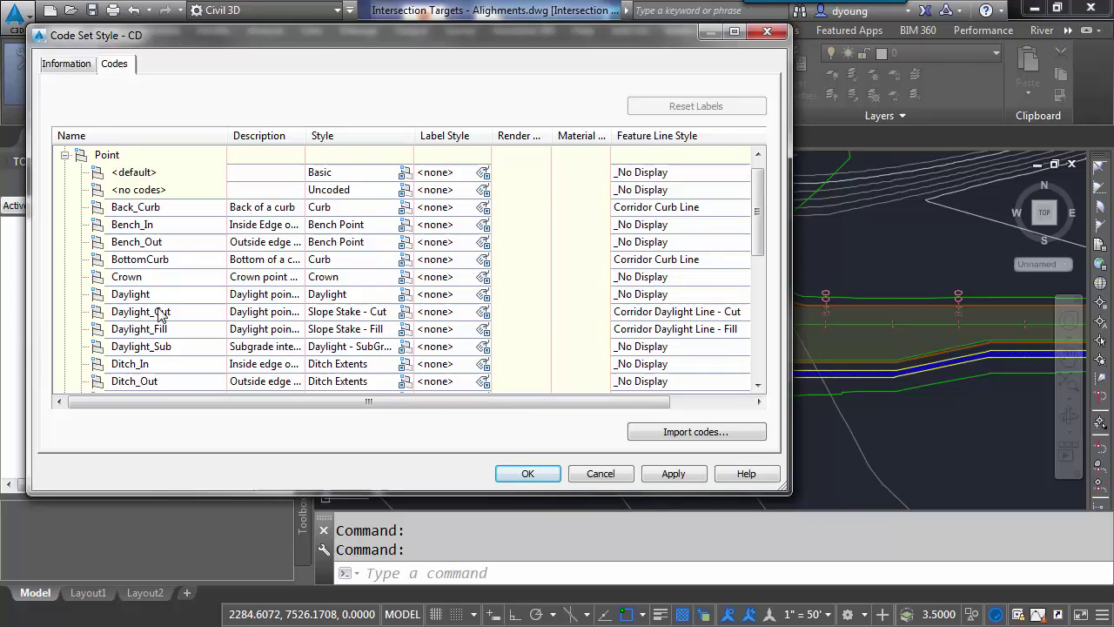
click(650, 311)
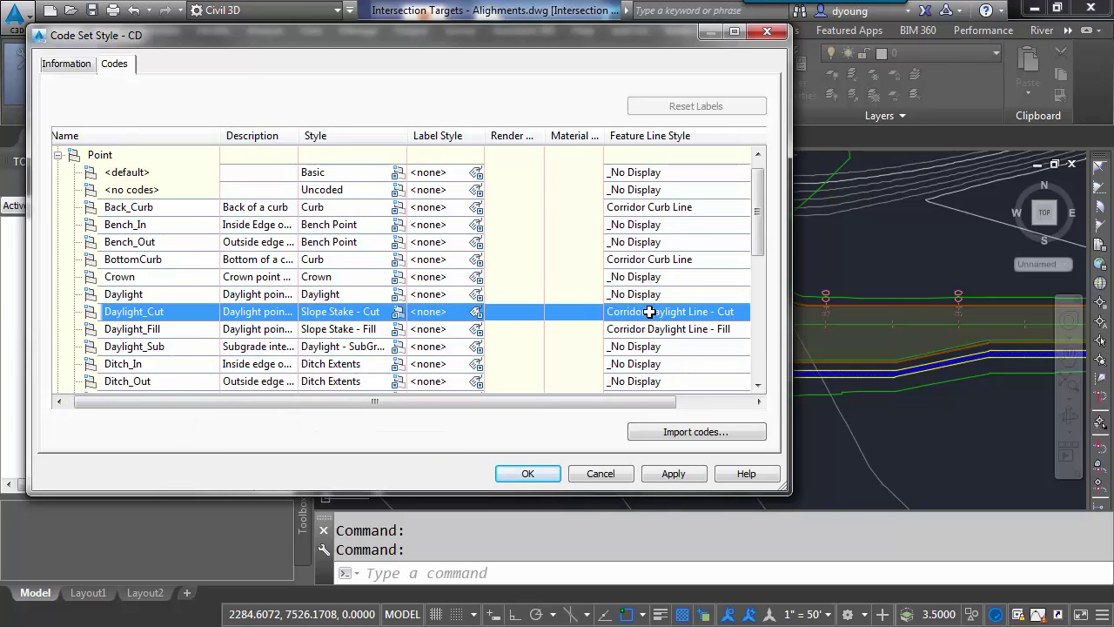
drag(659, 403, 702, 403)
click(729, 311)
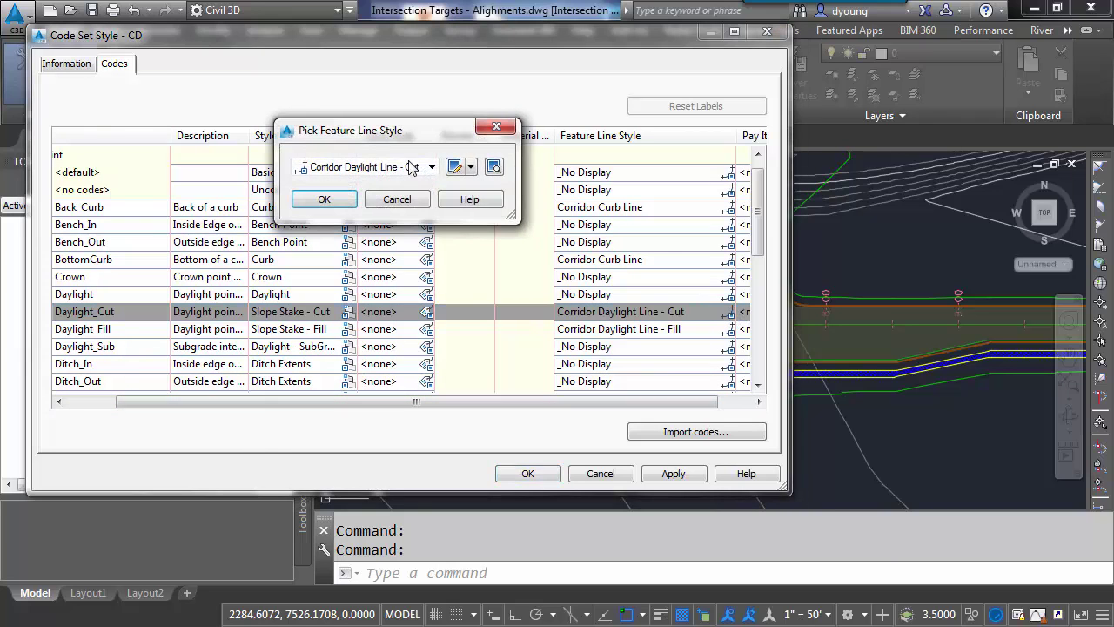
click(455, 167)
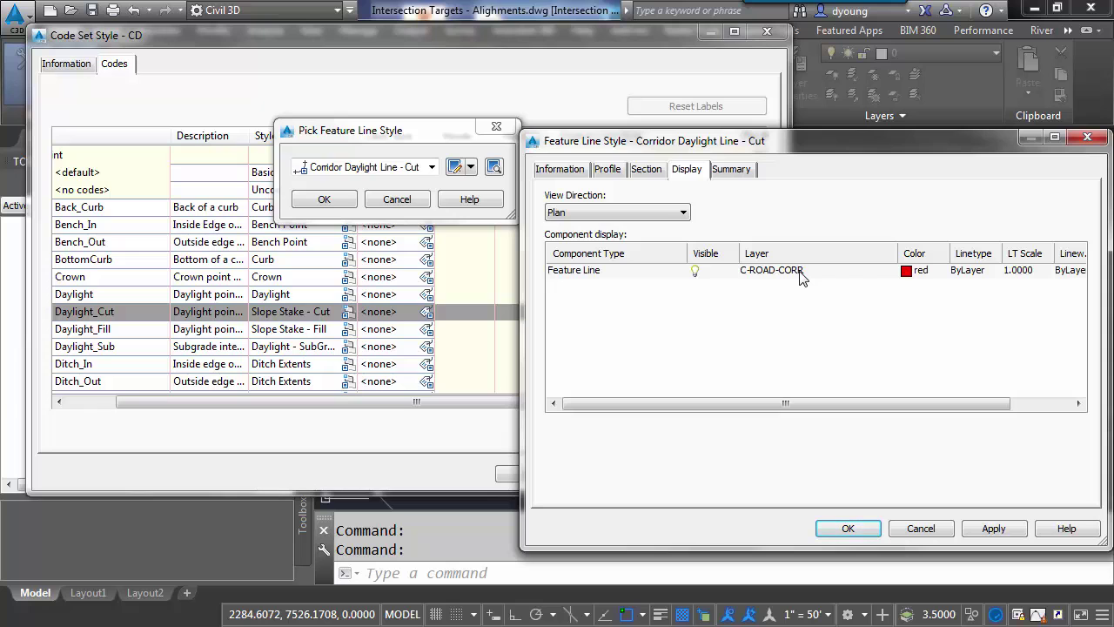
click(921, 528)
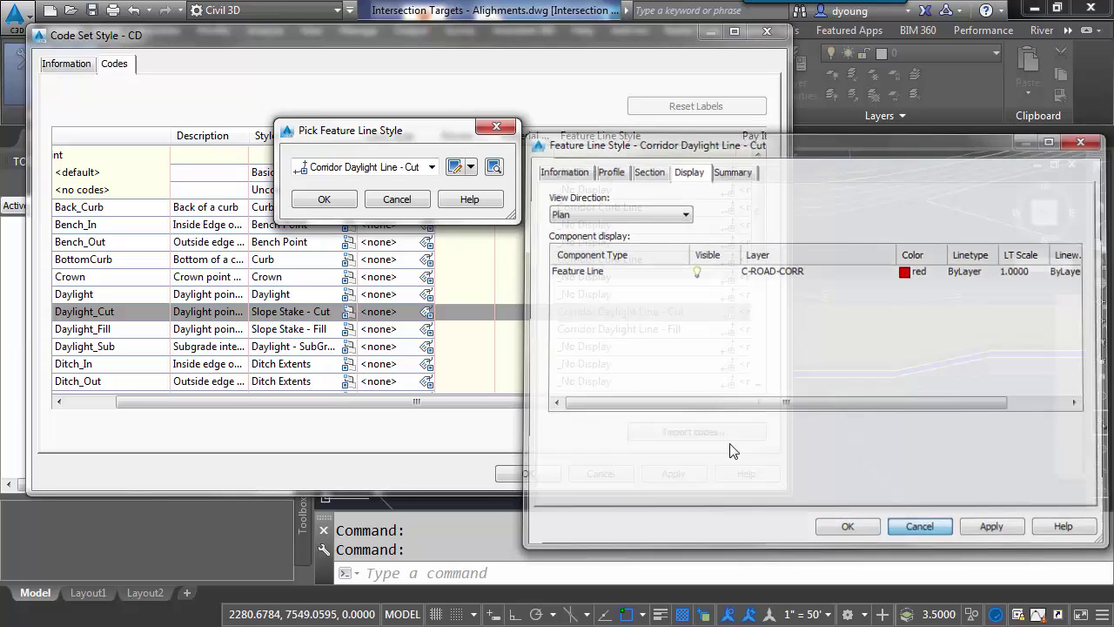
click(351, 209)
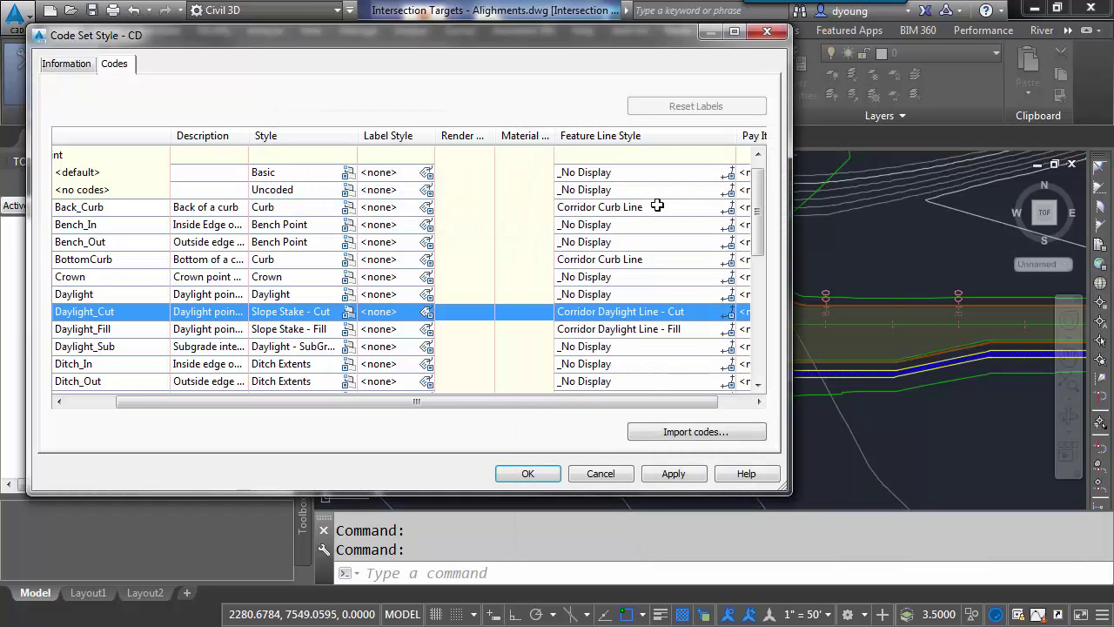
click(547, 473)
mouse_move(719, 372)
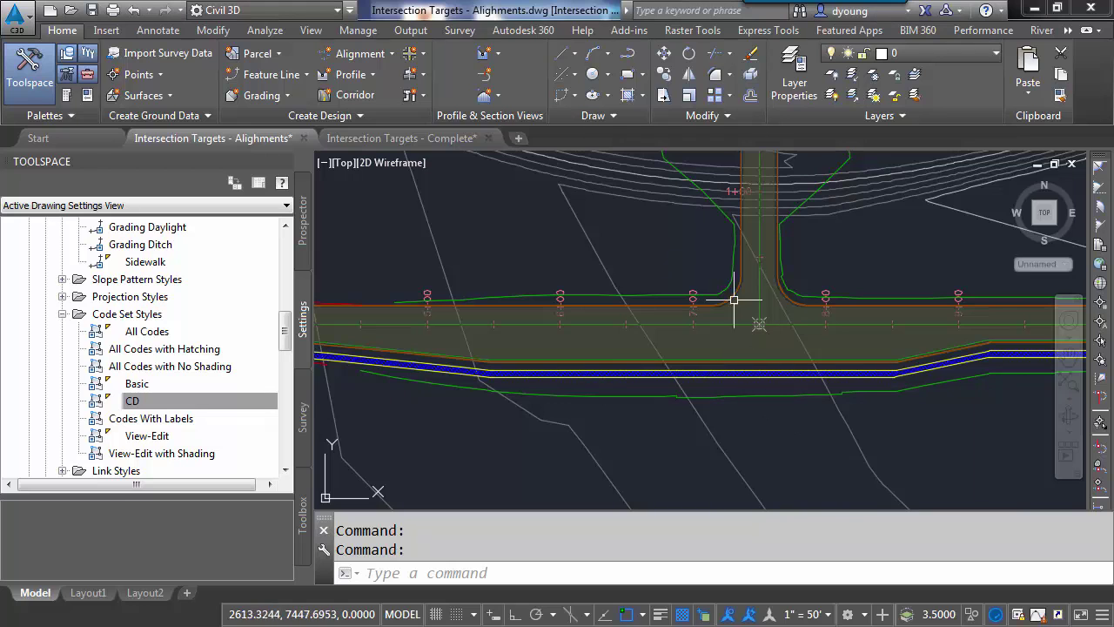
Set the corridor's Code set style to All Codes on the Corridor Properties Codes tab
click(667, 308)
click(666, 306)
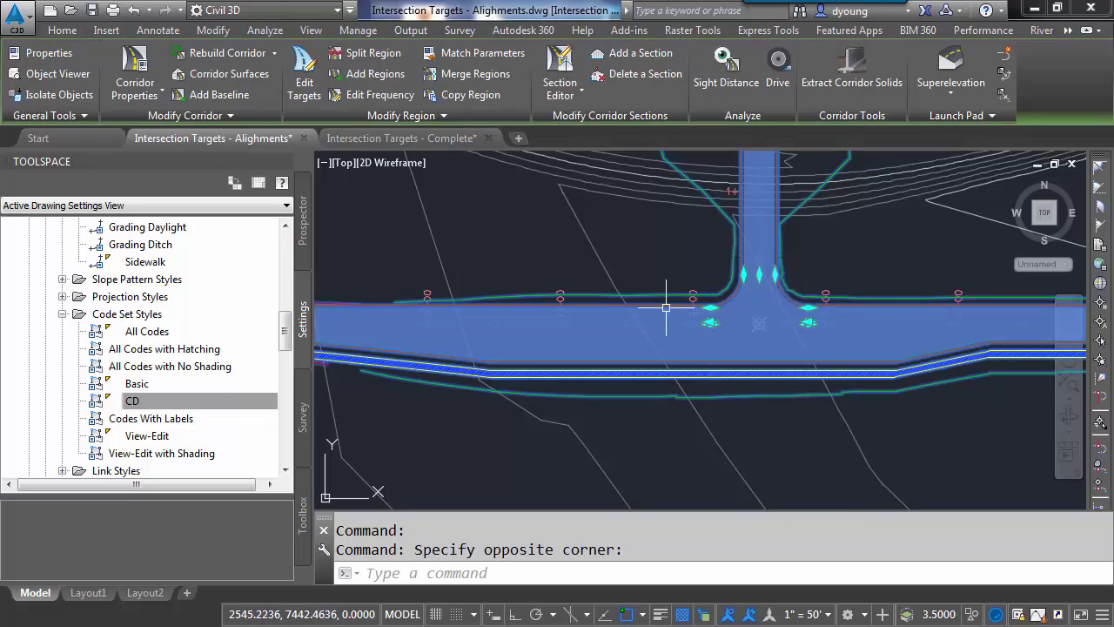
right_click(644, 307)
click(713, 444)
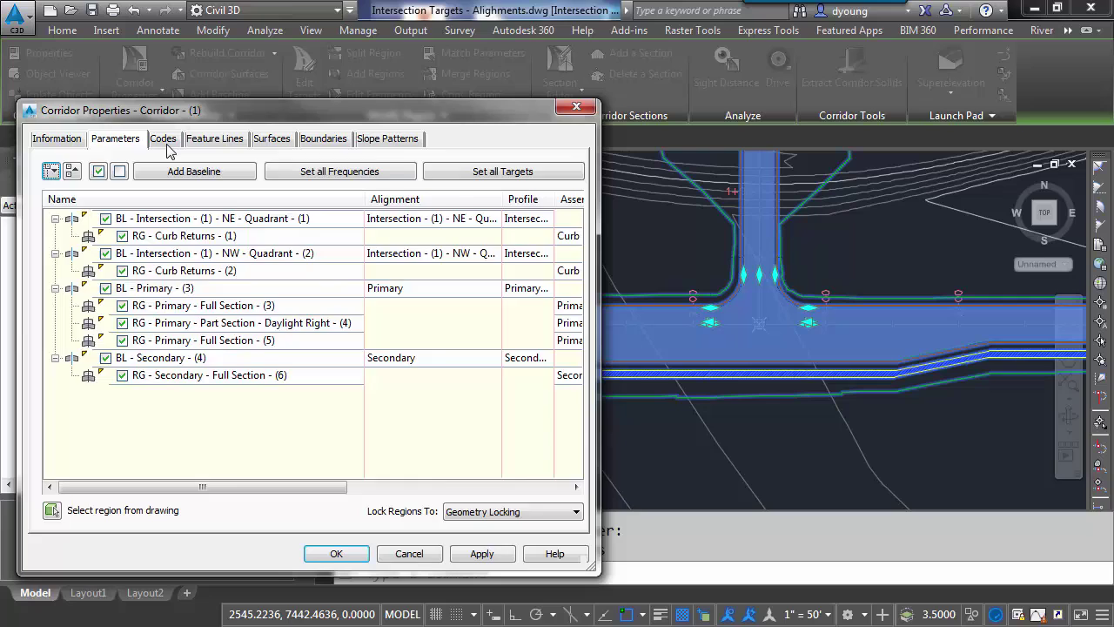
click(165, 141)
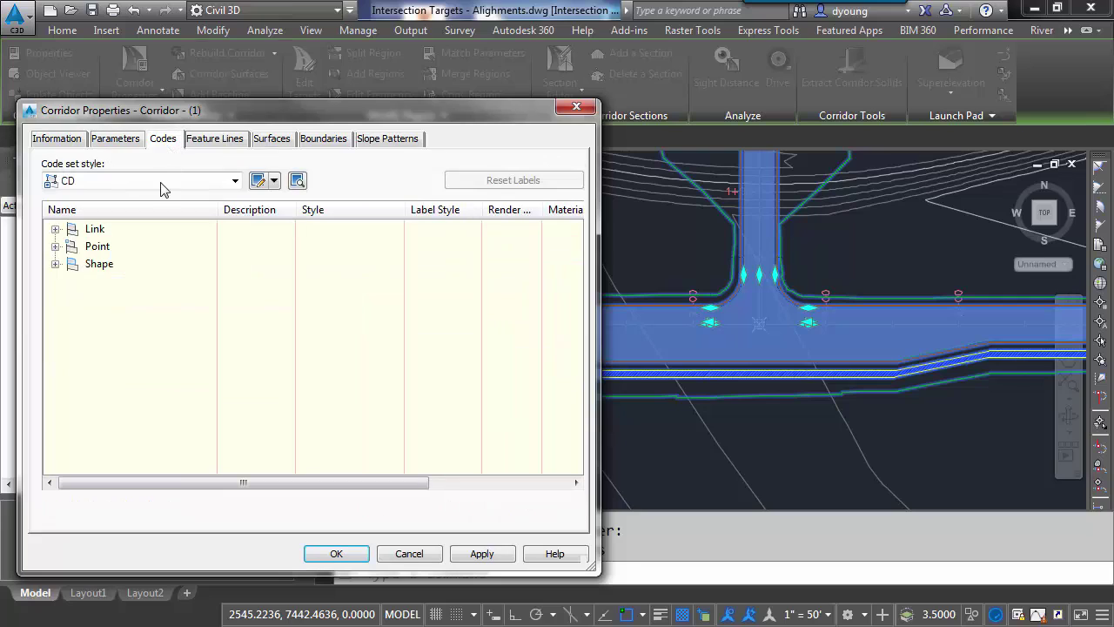
click(96, 181)
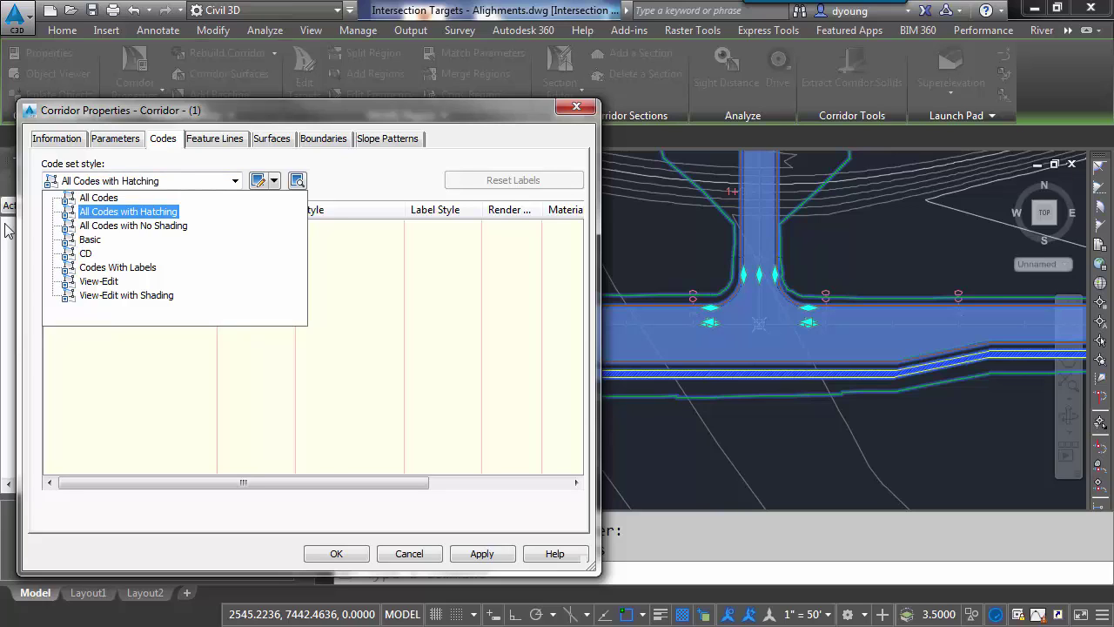
click(84, 202)
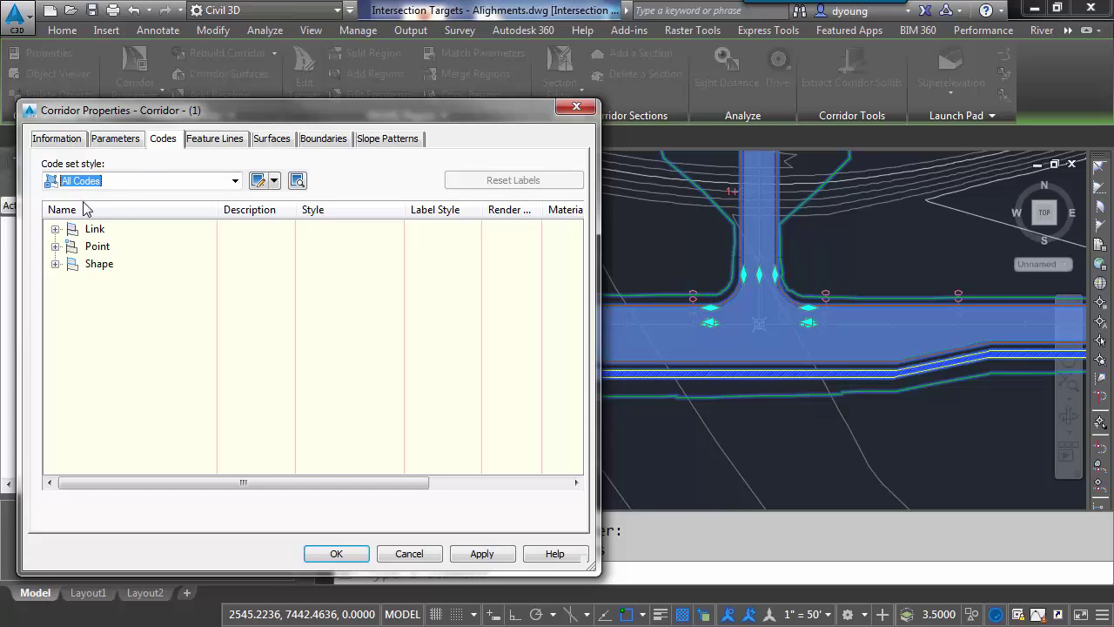
click(336, 554)
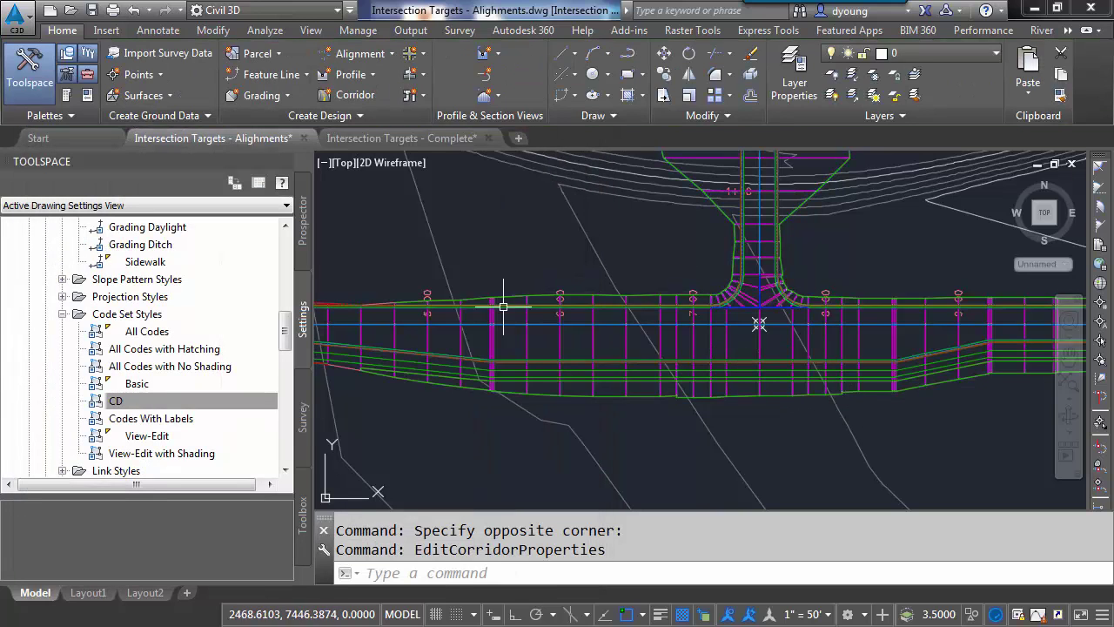
scroll(791, 319, up, 5)
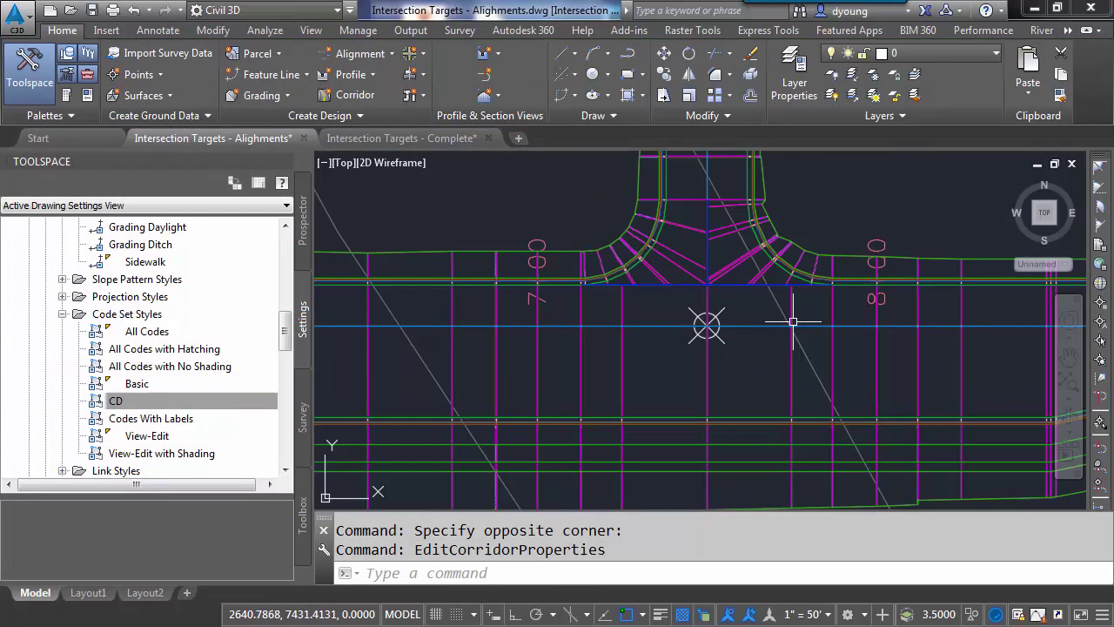
middle_drag(735, 255, 713, 337)
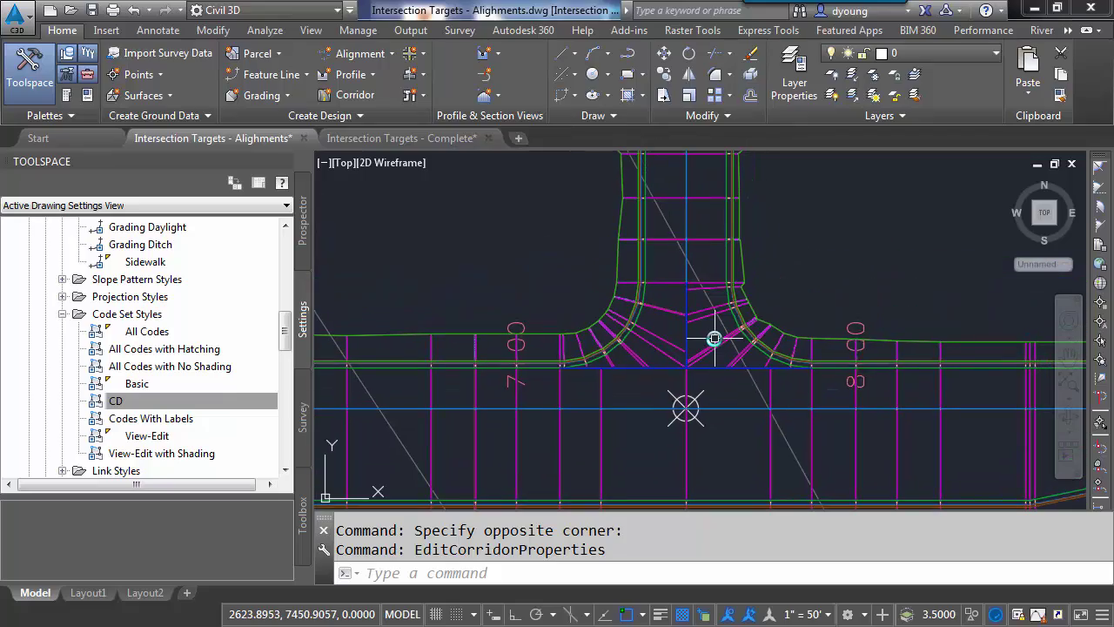